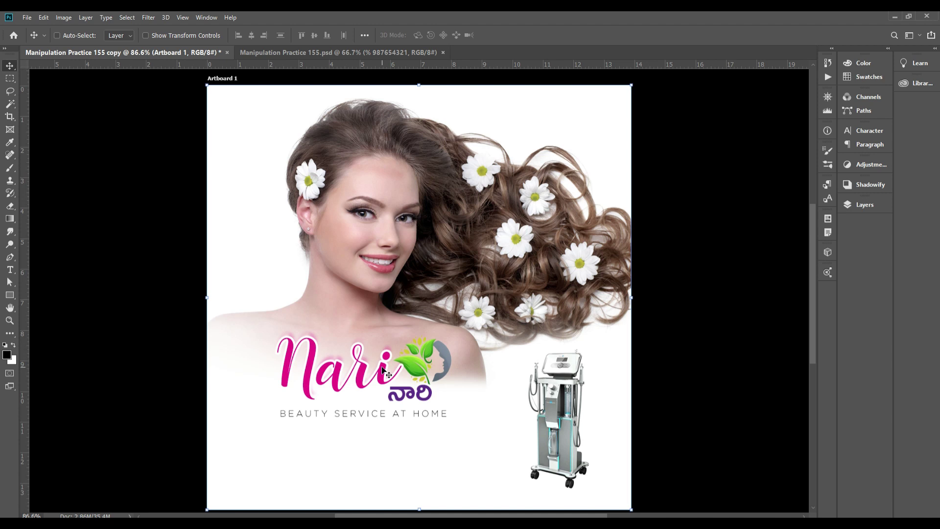
- Undo an accidental drag and zoom out to see the whole artboard
left_click_drag(386, 216, 384, 377)
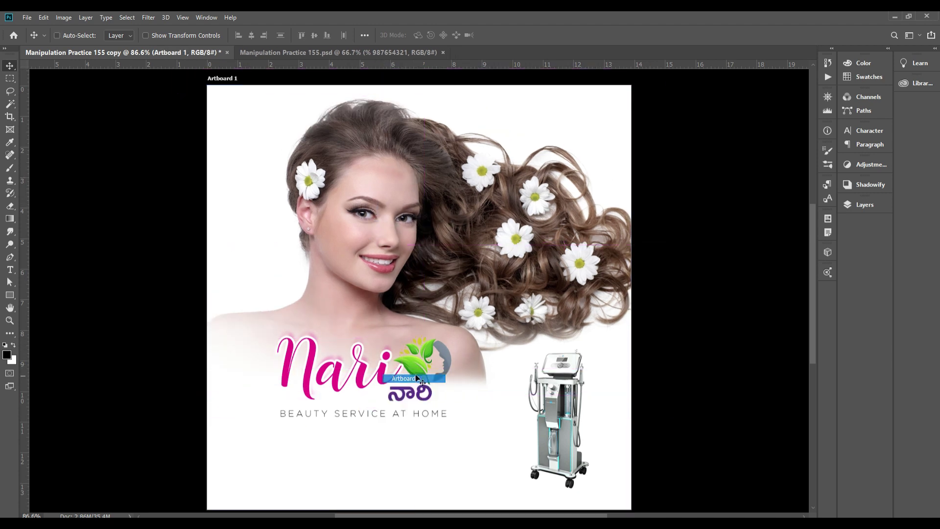
key("ctrl+z")
key("ctrl+z")
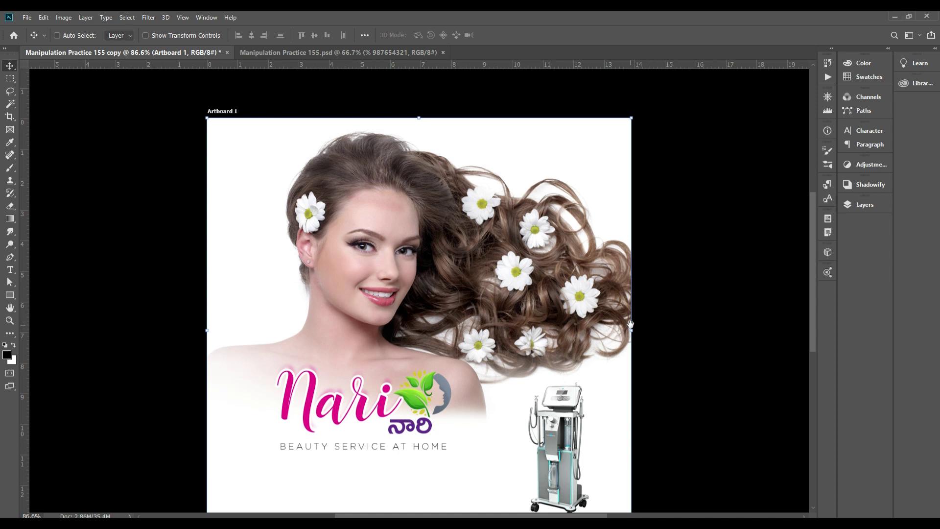
key("ctrl+minus")
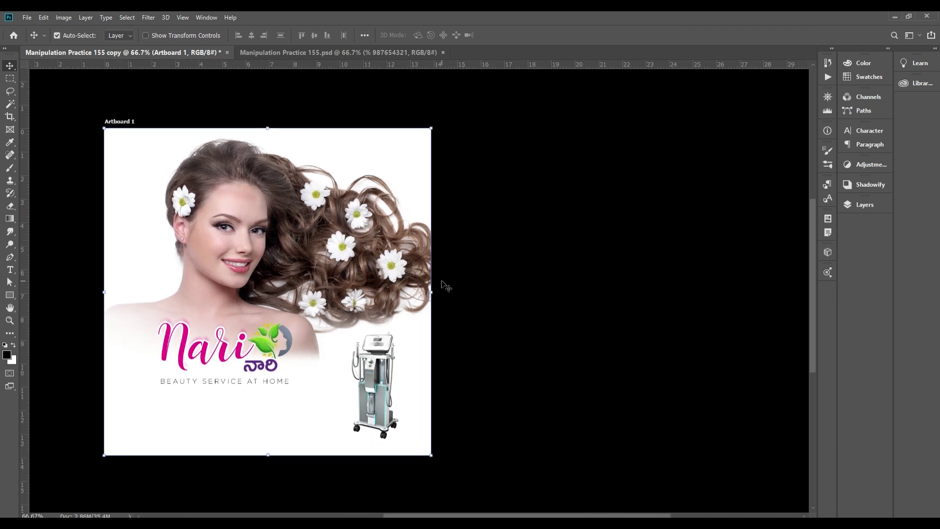
key("ctrl+minus")
- Create a 1000 × 1000 px, 72 ppi Web document with artboards turned off
left_click(27, 18)
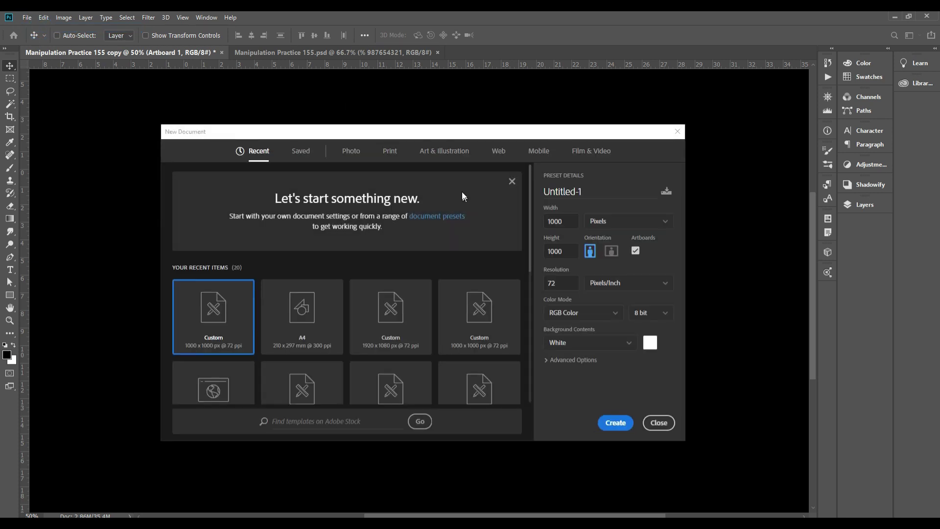
left_click(499, 151)
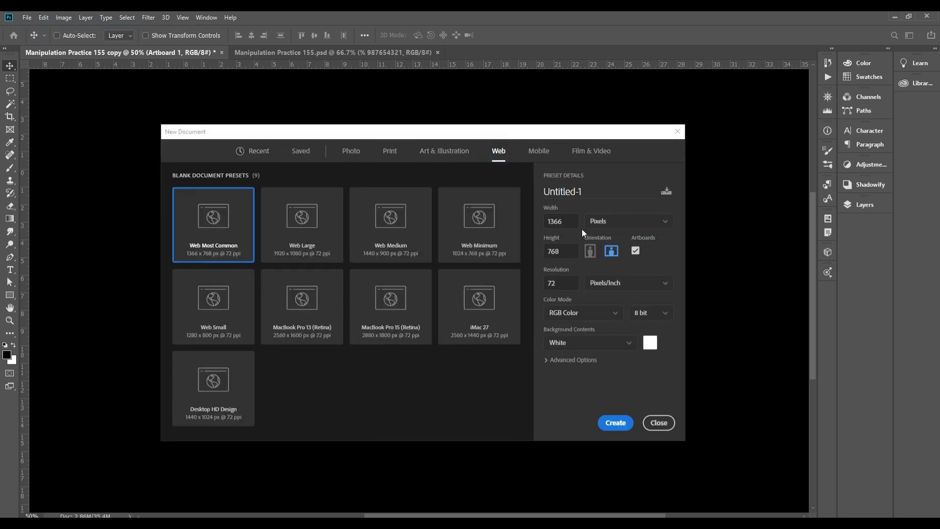
key("Tab")
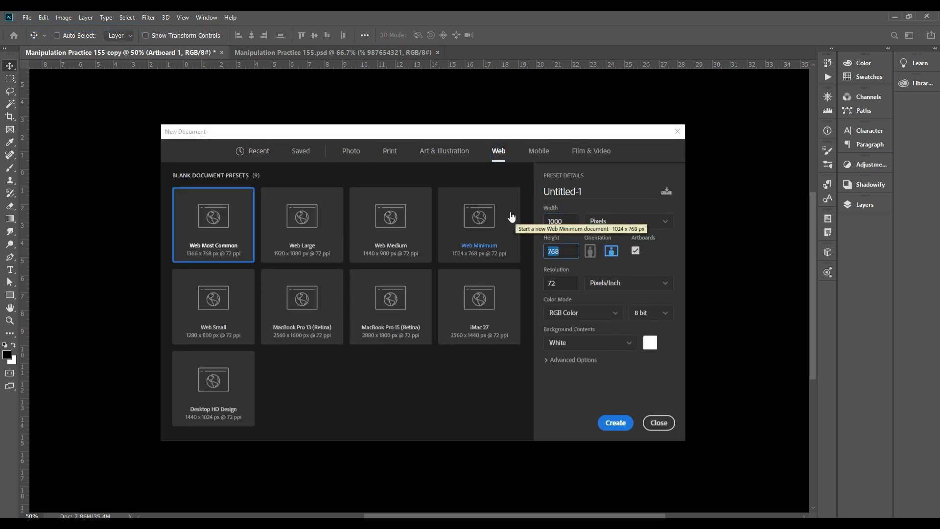
key("Tab")
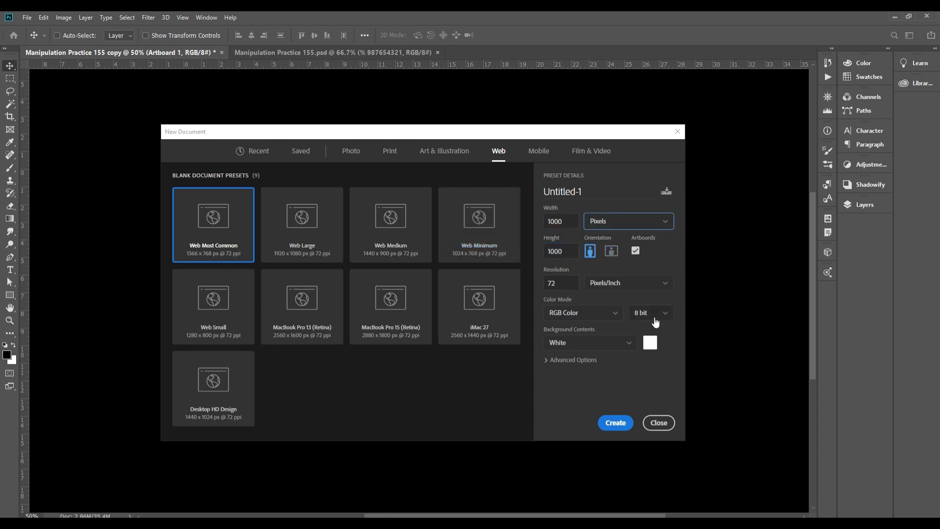
left_click(570, 283)
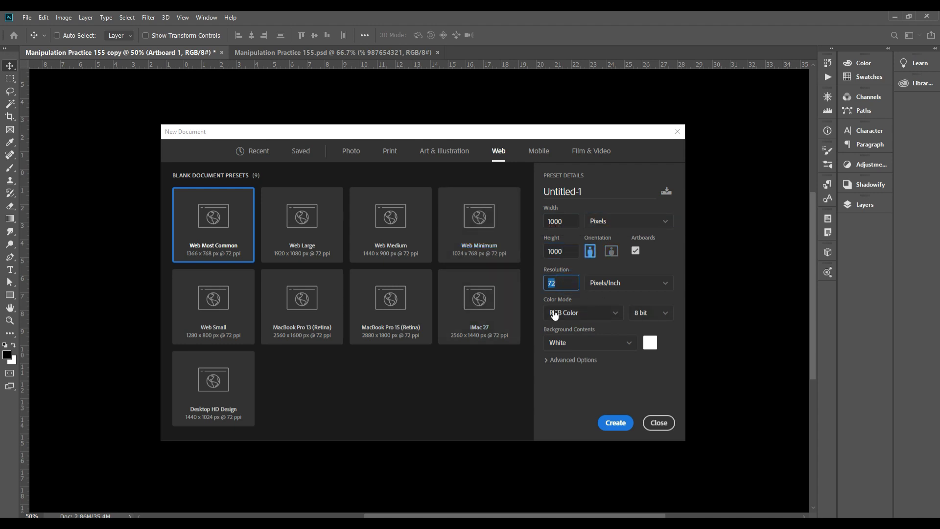
left_click(636, 252)
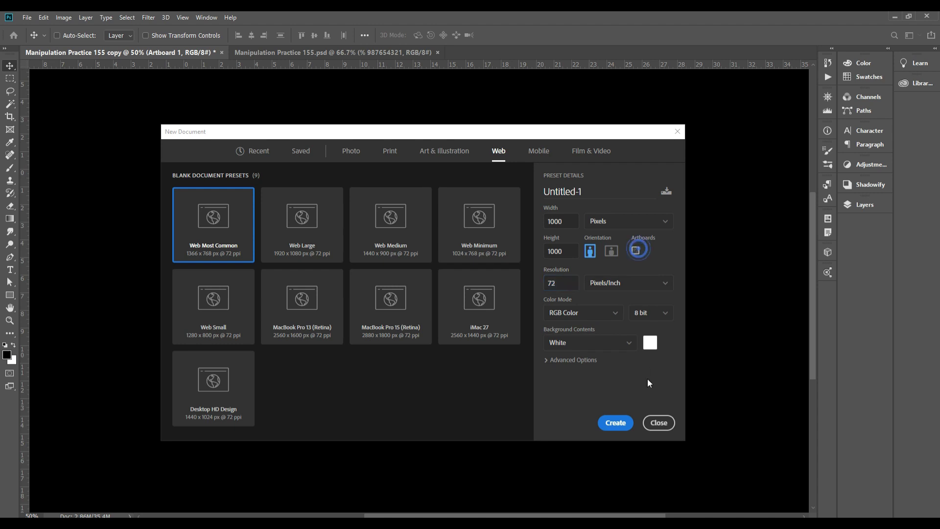
left_click(613, 422)
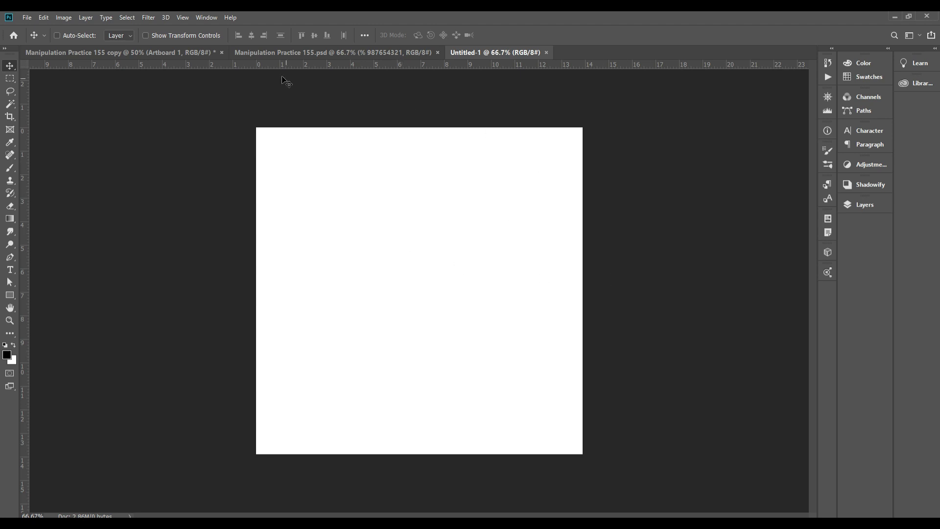
- Drag the model layer into Untitled-1, then resize and reposition her with Free Transform
left_click(183, 55)
mouse_move(321, 233)
left_mouse_down()
mouse_move(459, 118)
mouse_move(432, 316)
left_mouse_up()
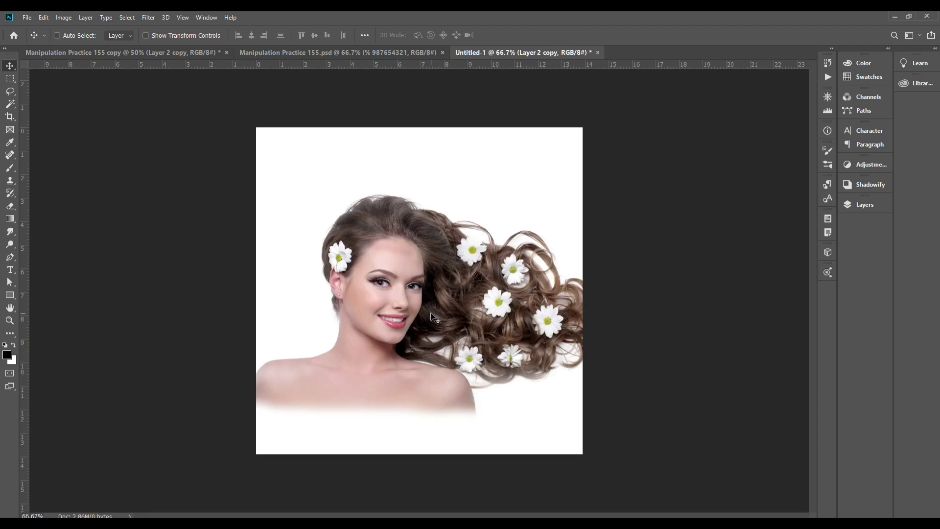
key("ctrl+t")
left_click_drag(620, 268, 599, 268)
left_click_drag(512, 280, 526, 275)
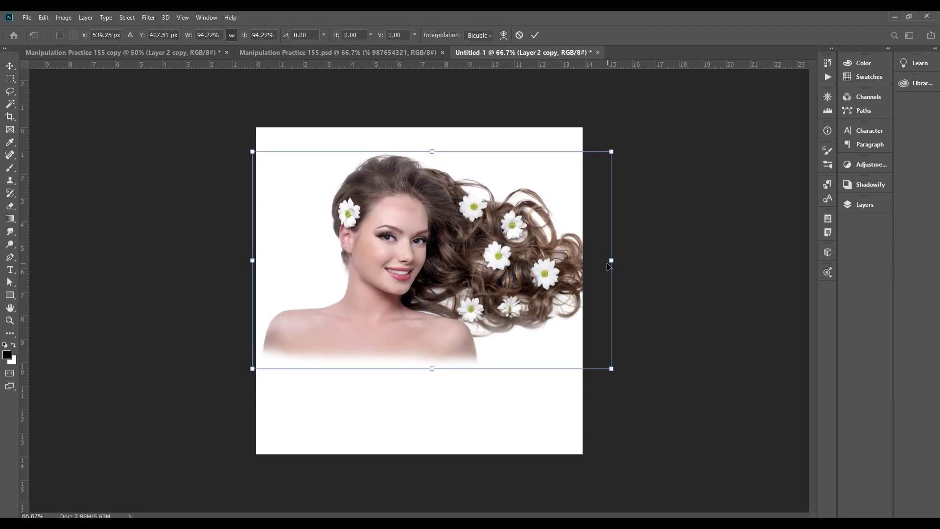
mouse_move(607, 266)
left_mouse_down()
mouse_move(616, 260)
mouse_move(563, 272)
left_mouse_up()
key("Return")
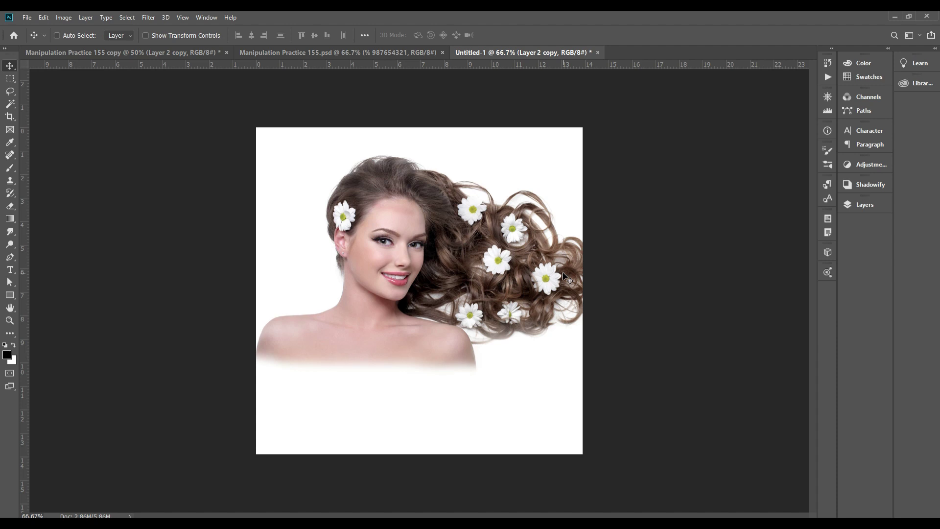
- Boost the model's contrast with Levels and delete the white Background layer
key("F7")
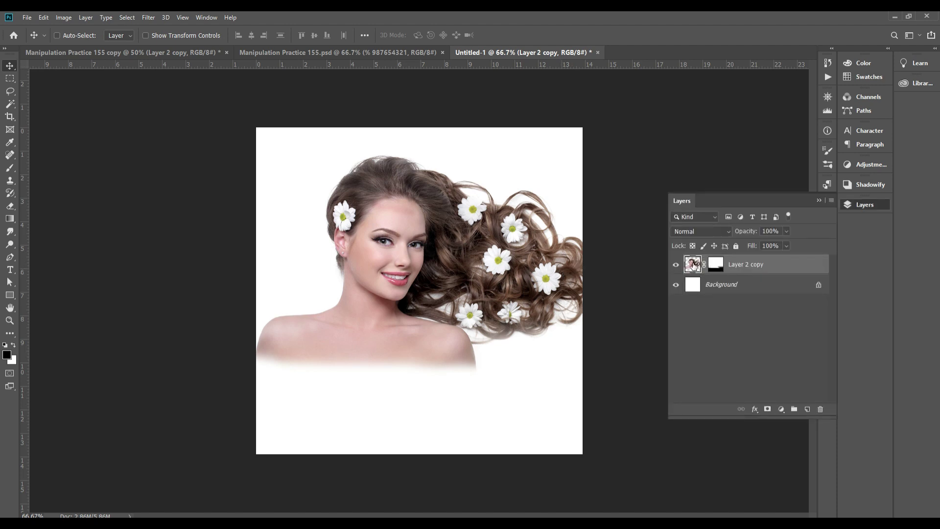
key("ctrl+l")
left_click_drag(652, 205, 668, 201)
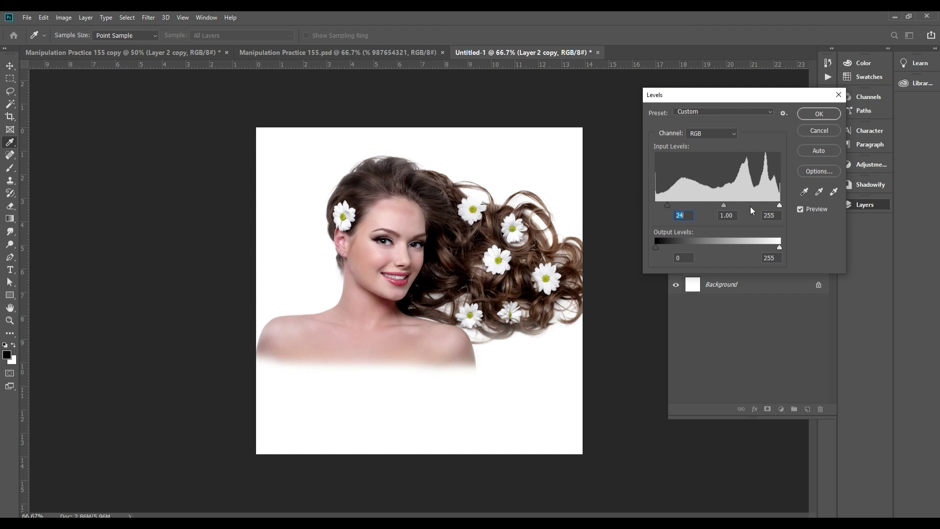
left_click_drag(774, 204, 768, 204)
key("Return")
key("v")
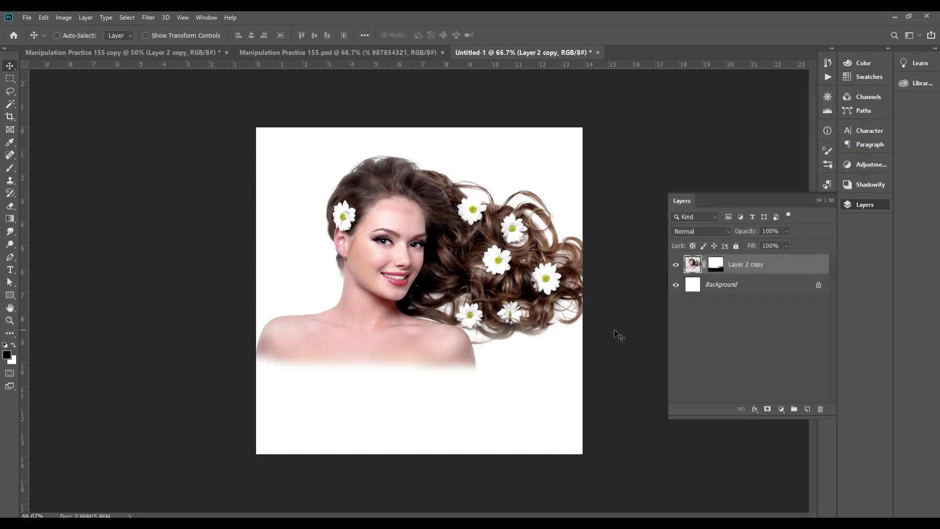
left_click(721, 286)
key("Delete")
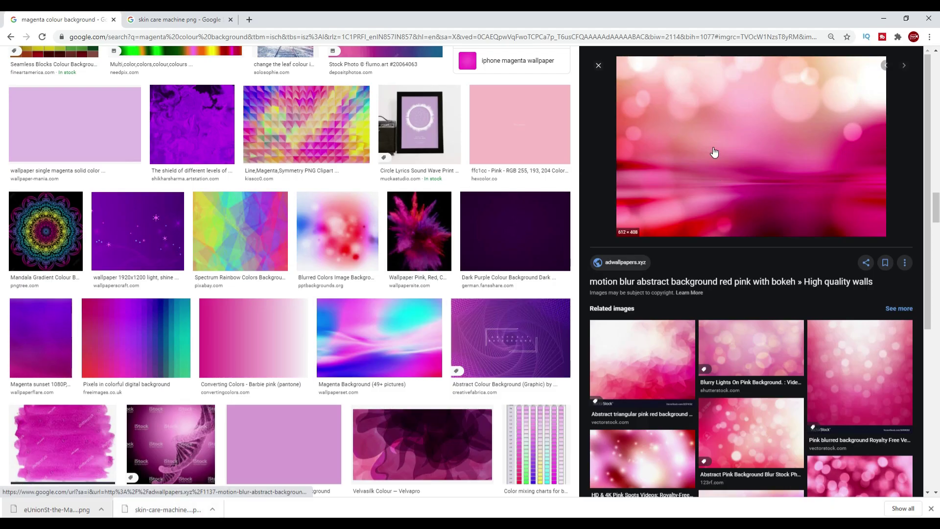
- Copy the pink bokeh image from Chrome and paste it into the document
right_click(713, 149)
left_click(754, 236)
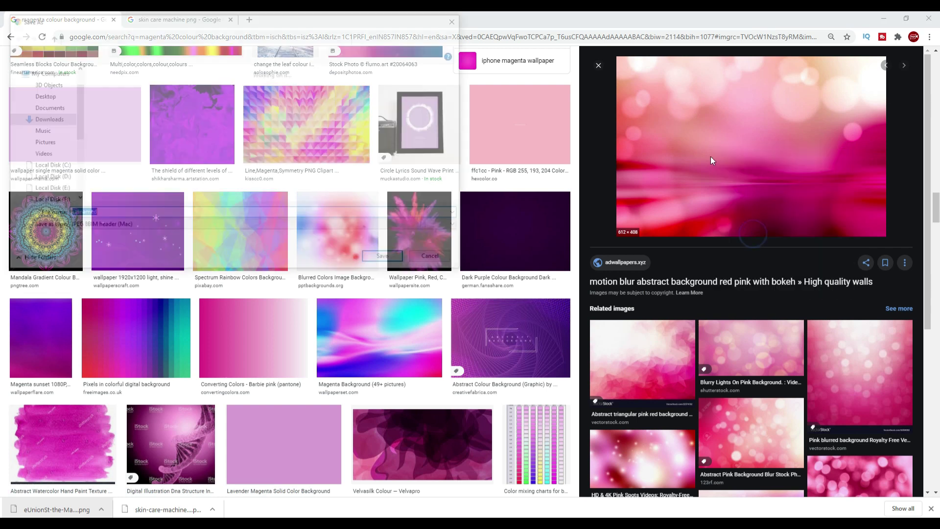
key("Escape")
right_click(743, 132)
left_click(787, 233)
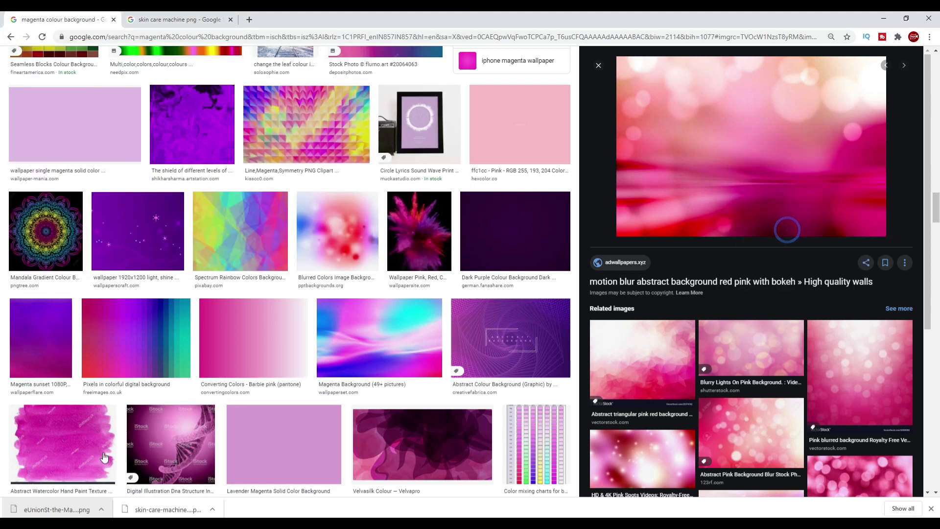
key("alt+Tab")
key("ctrl+v")
- Convert the pasted pink image to a Smart Object and enlarge it over the canvas
key("ctrl+t")
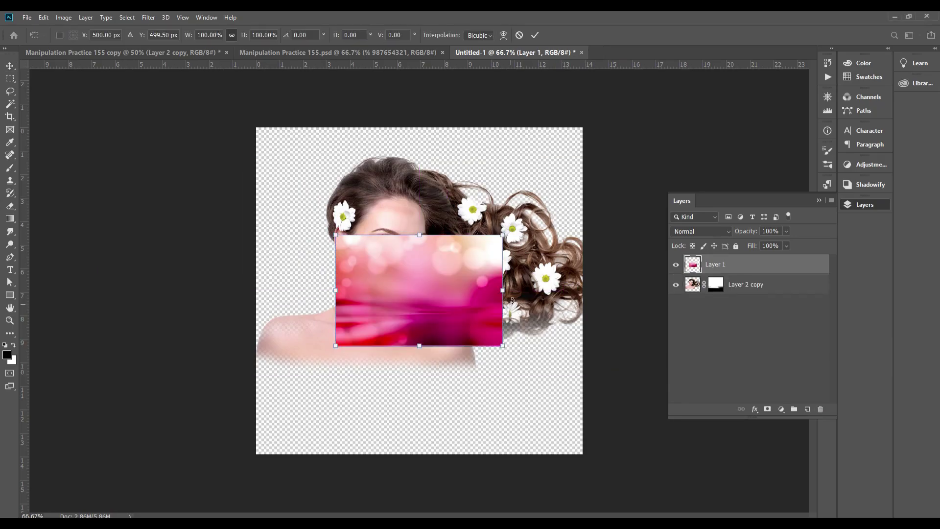
right_click(721, 264)
left_click(773, 241)
left_click_drag(335, 289, 68, 290)
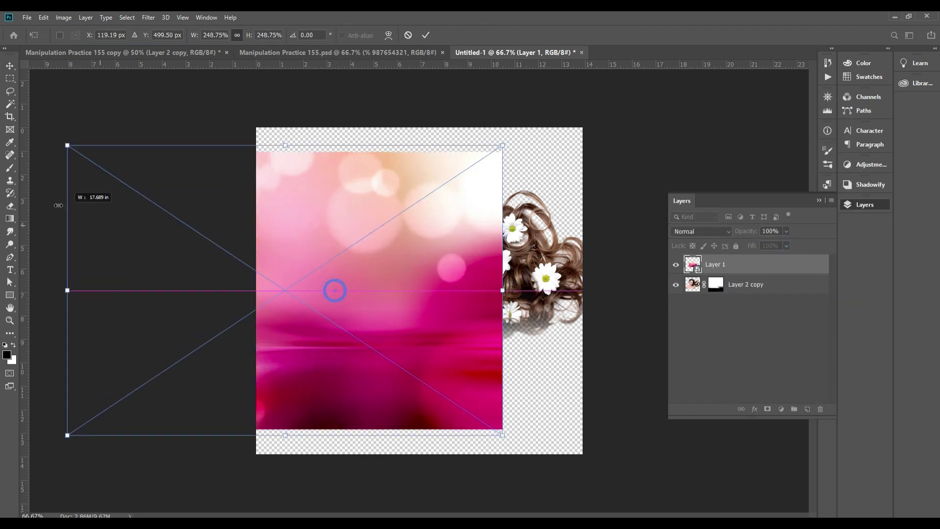
left_click_drag(430, 306, 515, 271)
key("Return")
- Send the pink image behind the model, move it down and shrink it slightly
key("ctrl+bracketleft")
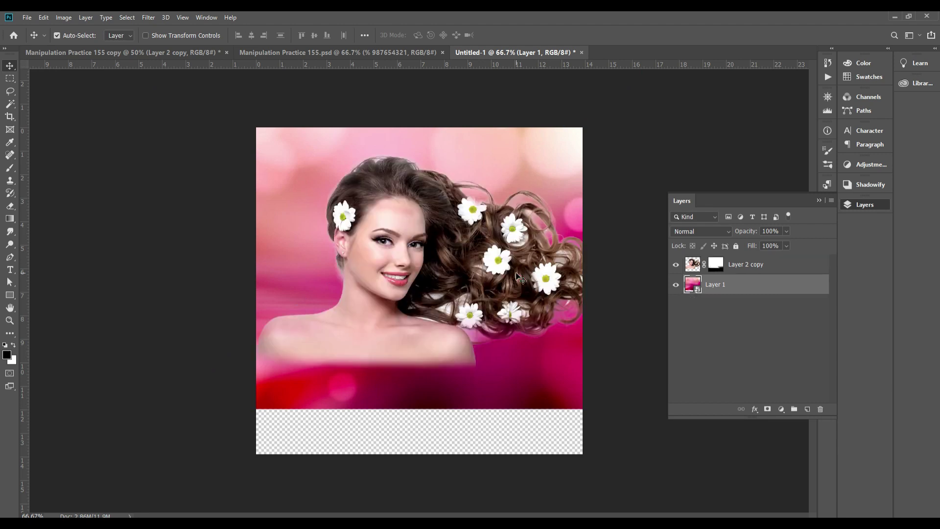
left_click_drag(601, 180, 596, 197)
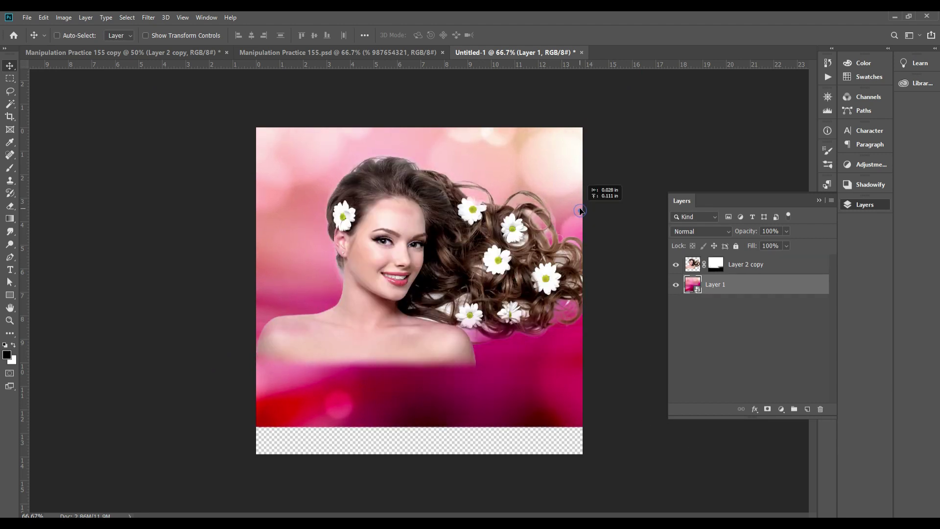
key("ctrl+t")
left_click_drag(138, 259, 238, 258)
left_click_drag(378, 280, 361, 278)
key("Return")
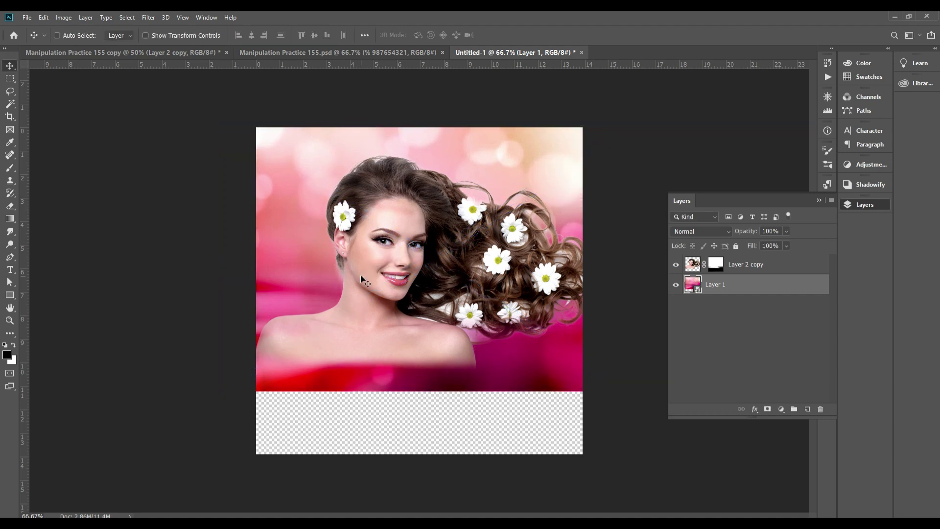
- Raise the pink background slightly after undoing an accidental model move
left_click(406, 290)
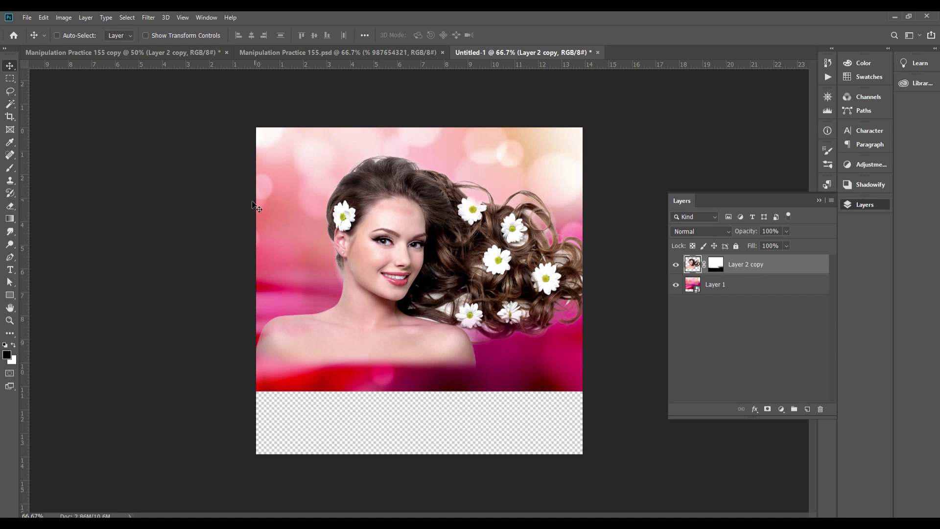
left_click_drag(477, 314, 457, 226)
key("ctrl+z")
mouse_move(501, 171)
left_mouse_down()
mouse_move(527, 157)
mouse_move(542, 212)
left_mouse_up()
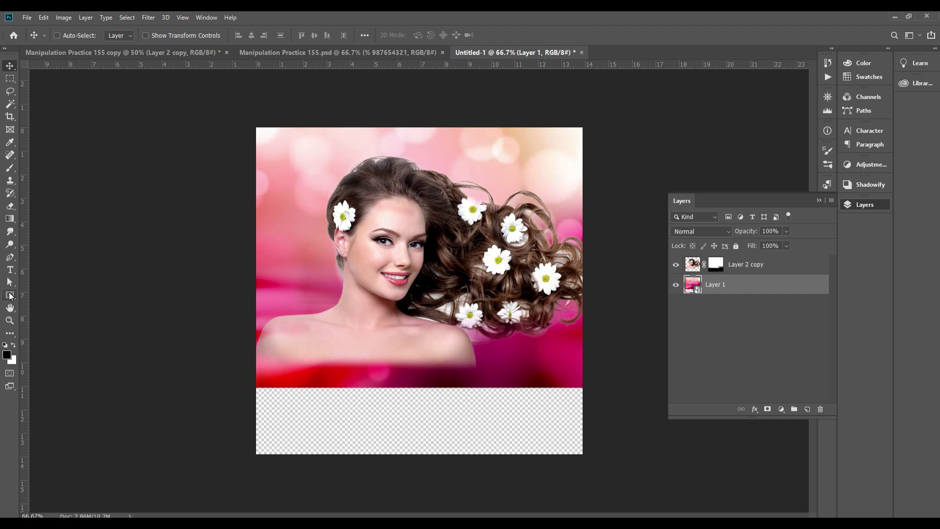
key("p")
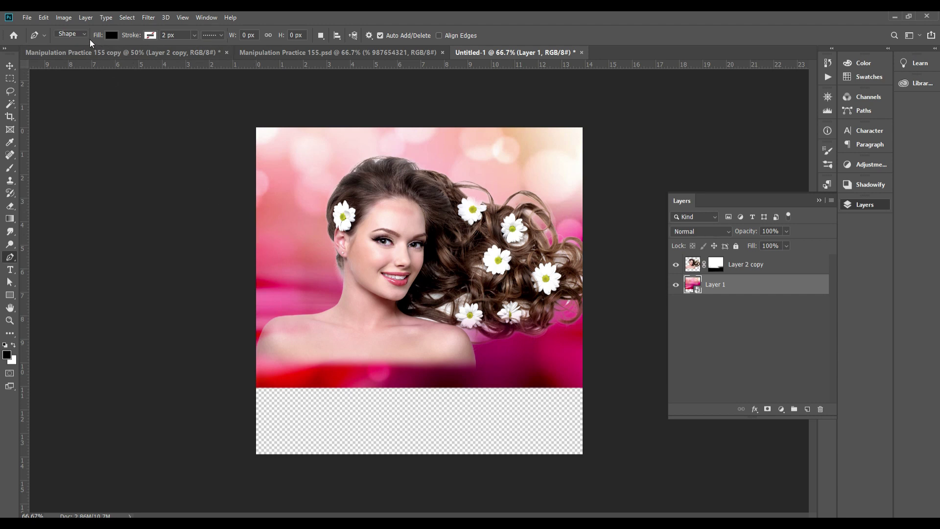
- Set a magenta fill and draw a wave outline from the left edge across the bottom
left_click(112, 36)
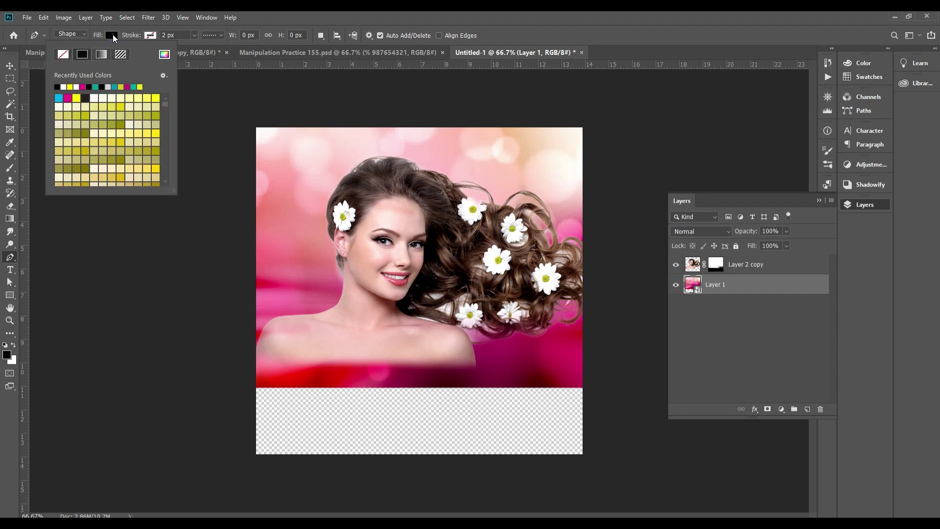
double_click(83, 87)
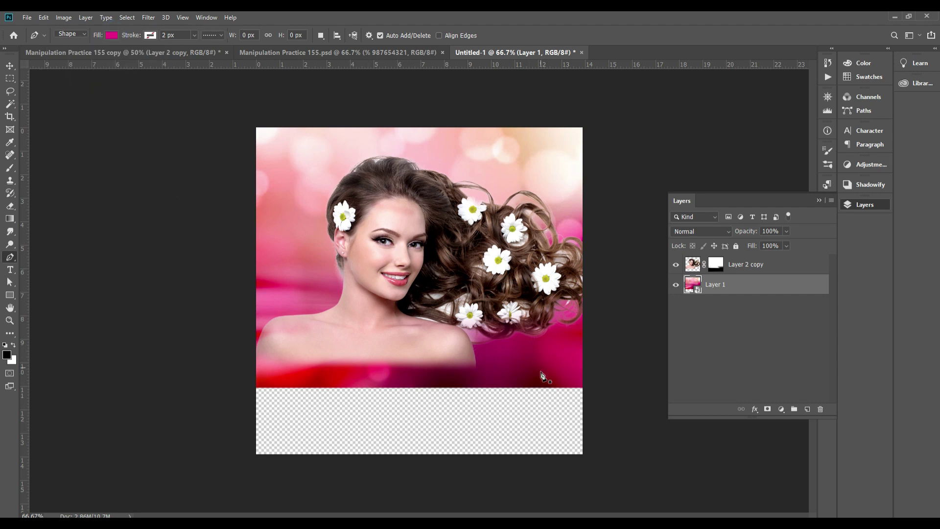
left_click(235, 287)
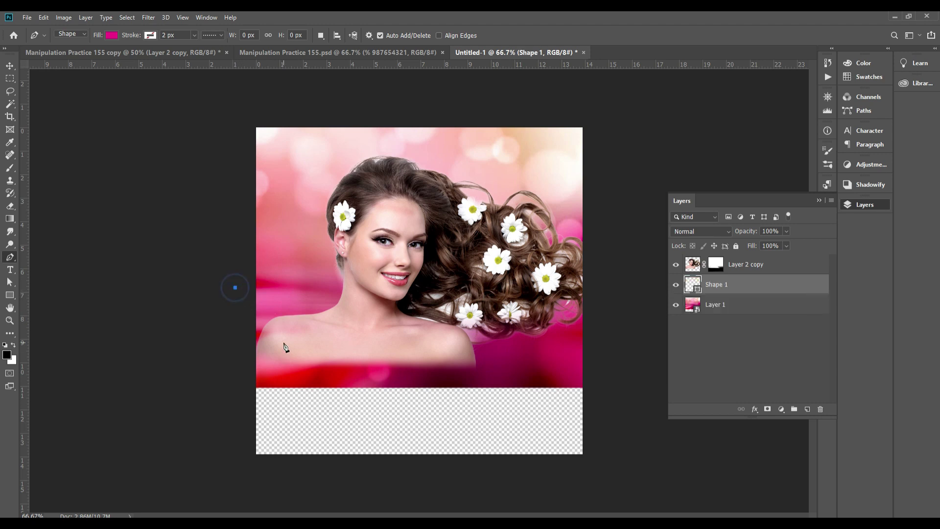
mouse_move(301, 401)
left_mouse_down()
mouse_move(291, 364)
mouse_move(267, 453)
left_mouse_up()
left_click_drag(321, 431, 382, 431)
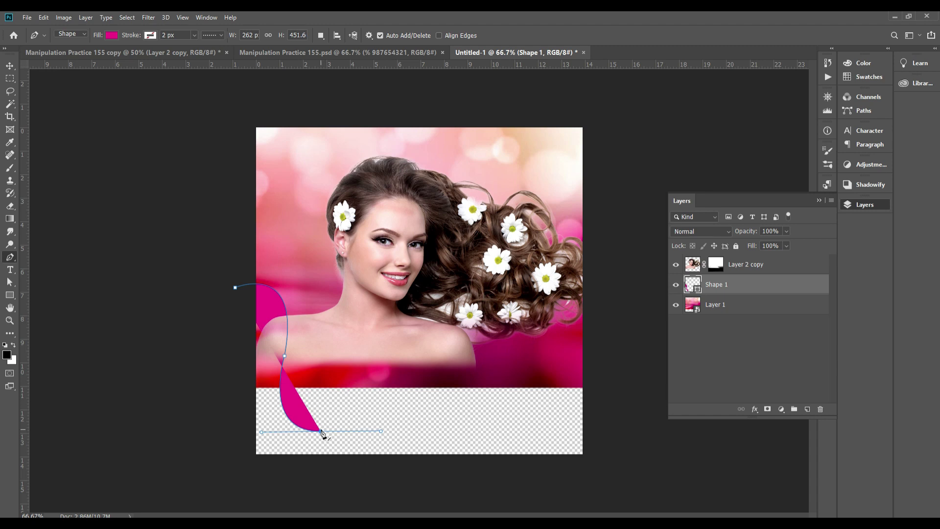
mouse_move(617, 397)
left_mouse_down()
mouse_move(751, 469)
mouse_move(745, 477)
left_mouse_up()
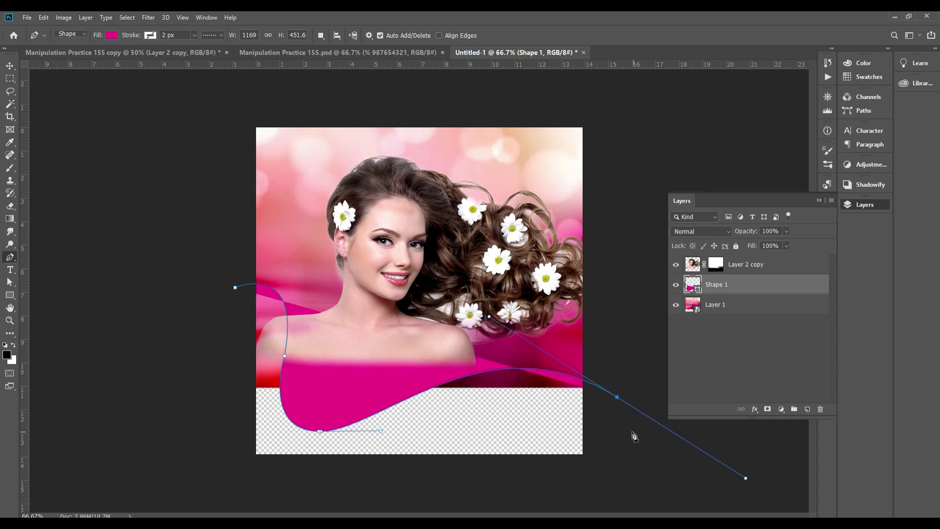
- Run the outline below the canvas and close the magenta wave shape
left_click(617, 397, "alt")
left_click(592, 474)
left_click(514, 491)
left_click(356, 493)
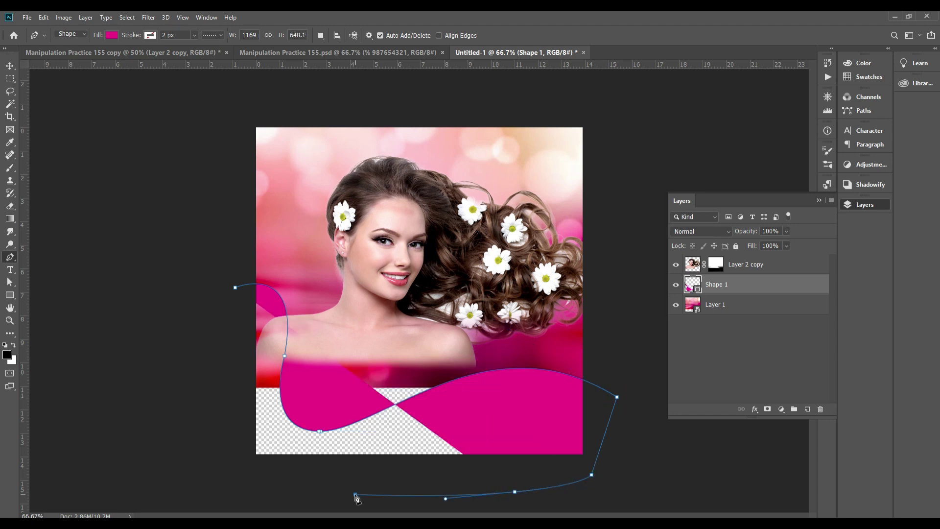
left_click(252, 489)
left_click_drag(237, 469, 238, 465)
left_click(236, 288)
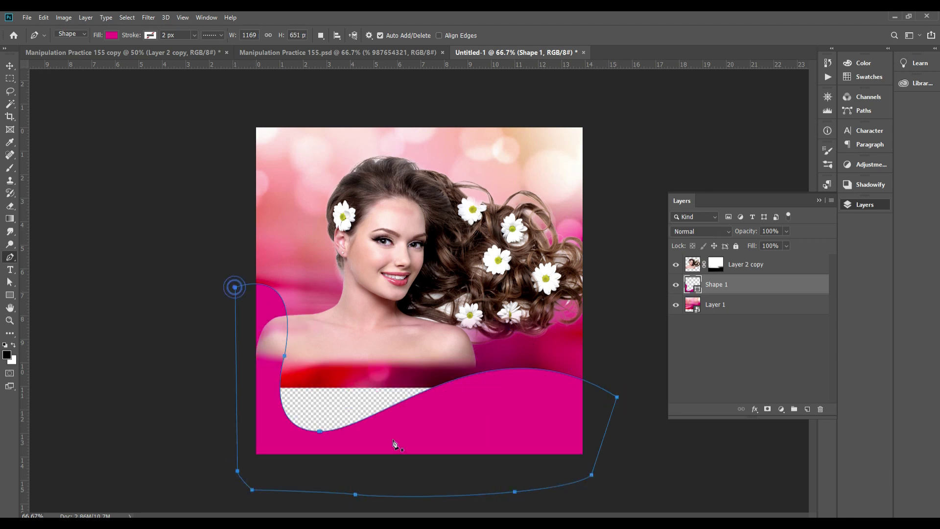
- Shift the magenta wave upward and stack it above the model photo
key("v")
mouse_move(526, 413)
left_mouse_down()
mouse_move(525, 388)
mouse_move(541, 399)
mouse_move(516, 381)
mouse_move(527, 386)
left_mouse_up()
key("ctrl+bracketright")
mouse_move(432, 299)
left_mouse_down()
mouse_move(429, 289)
mouse_move(432, 299)
left_mouse_up()
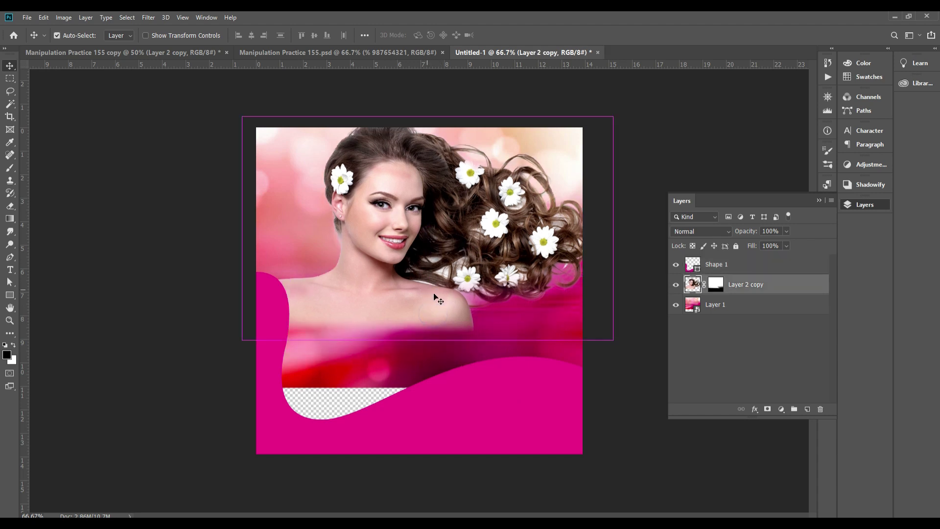
- Add a #ffffff Solid Color fill layer at the bottom of the stack
left_click(554, 138)
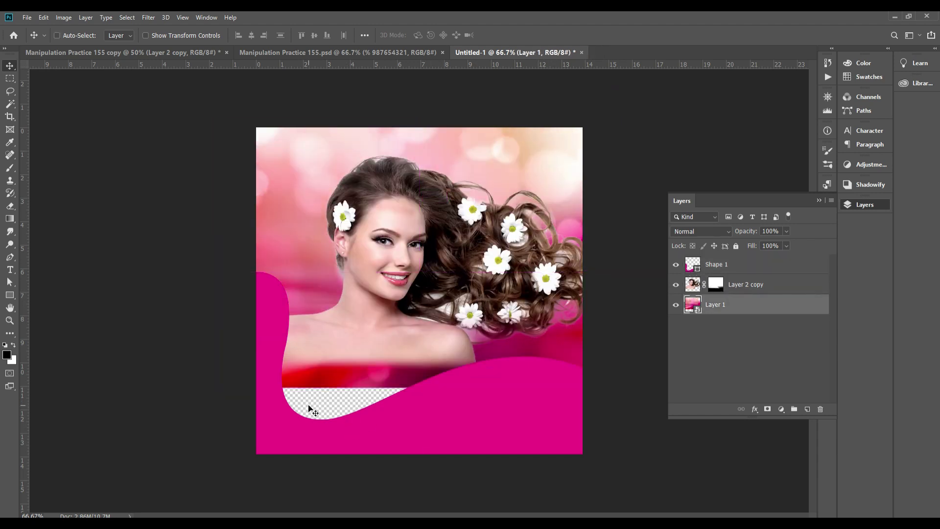
left_click(781, 409)
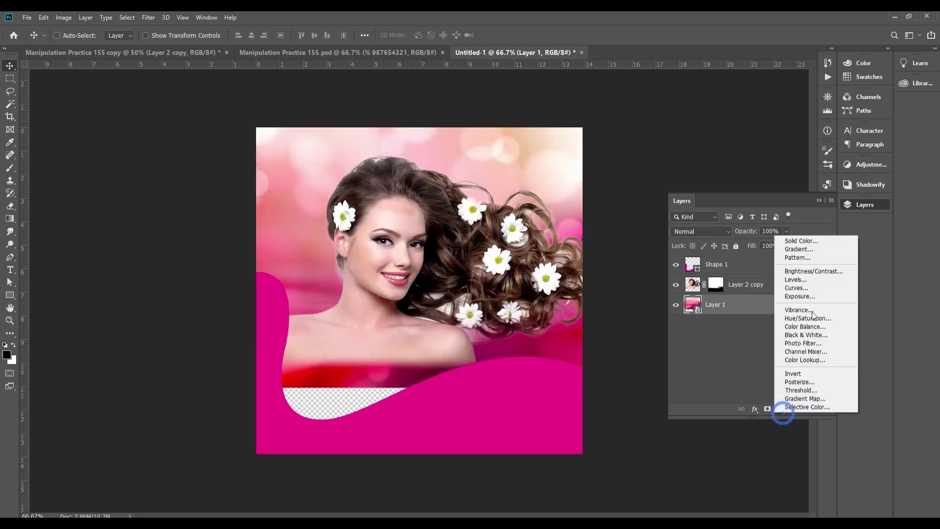
left_click(813, 241)
type("ffffff")
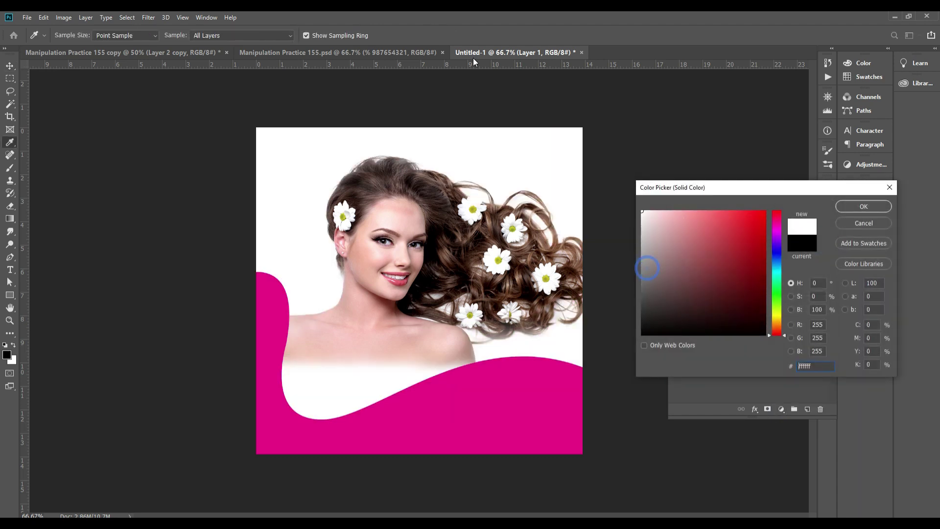
key("Return")
key("ctrl+shift+bracketleft")
- Enlarge, shift and rotate the pink background about -13° to cover the canvas
left_click(535, 151, "ctrl")
key("ctrl+t")
mouse_move(635, 260)
left_mouse_down()
mouse_move(690, 259)
mouse_move(615, 287)
left_mouse_up()
left_click_drag(552, 303, 551, 290)
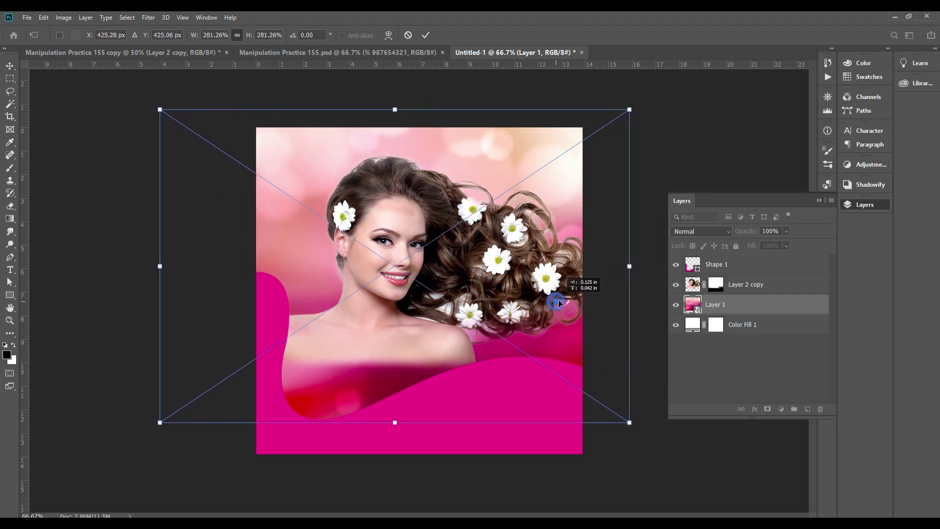
left_click_drag(490, 187, 497, 193)
mouse_move(637, 431)
left_mouse_down()
mouse_move(504, 306)
mouse_move(501, 317)
left_mouse_up()
key("Return")
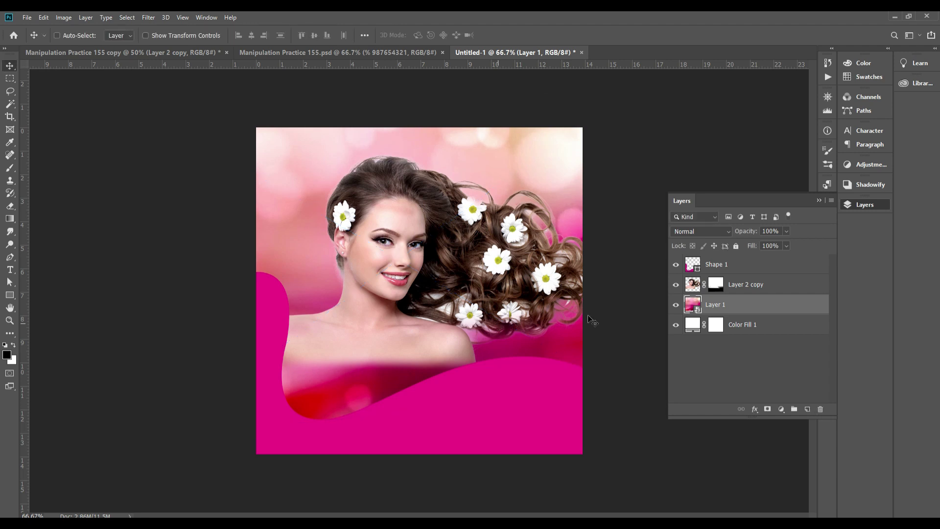
mouse_move(540, 226)
left_mouse_down()
mouse_move(450, 259)
mouse_move(530, 157)
left_mouse_up()
key("ctrl+z")
left_click(148, 17)
mouse_move(183, 128)
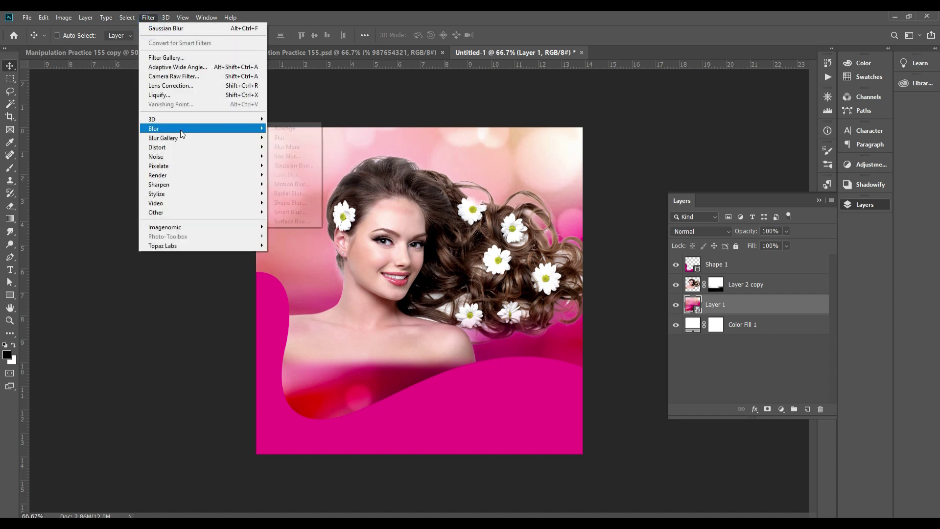
- Apply a Gaussian Blur with radius 5.6 to the pink background
left_click(296, 165)
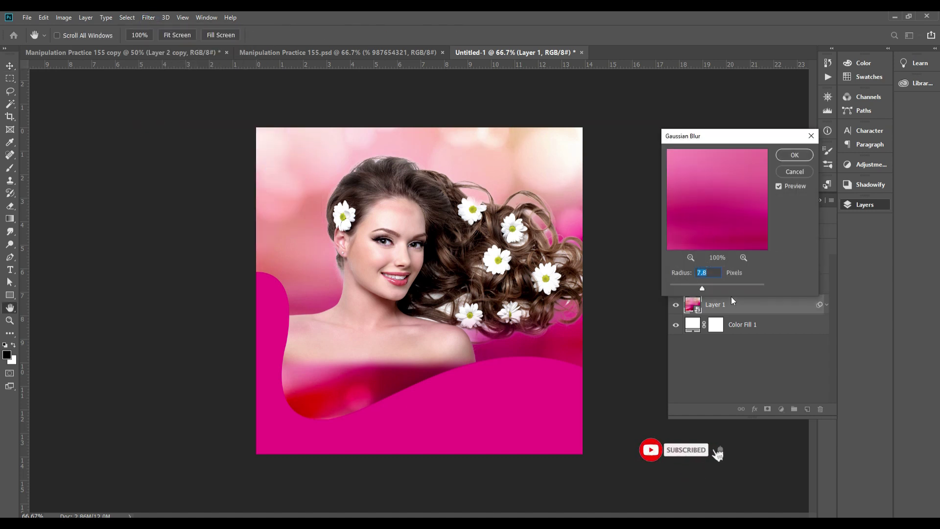
left_click(697, 286)
key("Return")
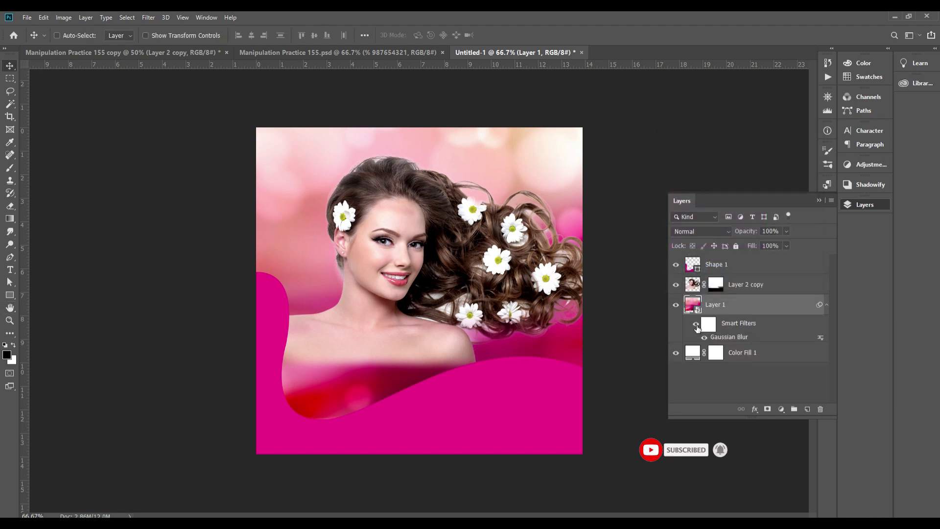
- Try moving the model photo and the magenta wave upward, undoing each move
left_click(543, 226, "ctrl")
left_click_drag(491, 351, 472, 319)
key("ctrl+z")
left_click_drag(469, 416, 492, 366)
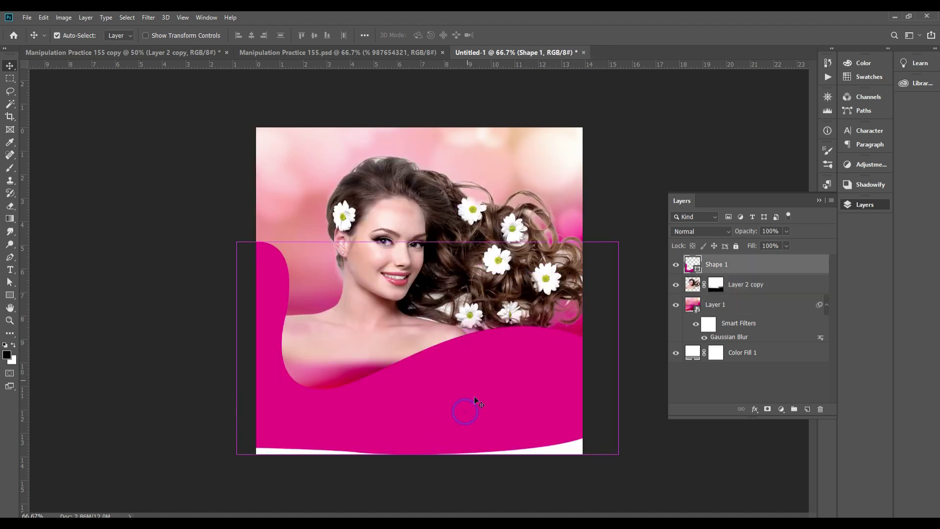
key("ctrl+z")
left_click_drag(474, 432, 491, 388)
key("ctrl+z")
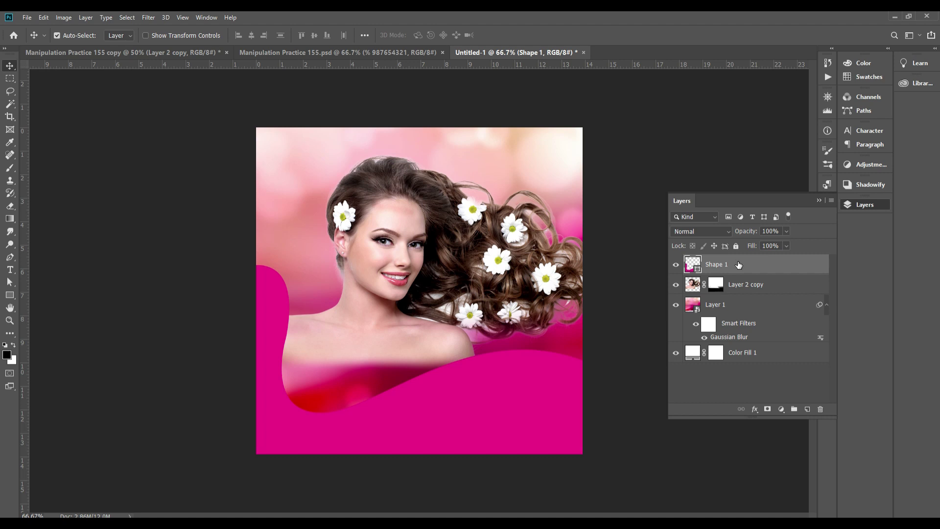
- Duplicate the magenta wave, then reselect original Shape 1 and rotate it about 4°
key("ctrl+j")
mouse_move(740, 282)
left_mouse_down()
mouse_move(737, 265)
mouse_move(726, 289)
left_mouse_up()
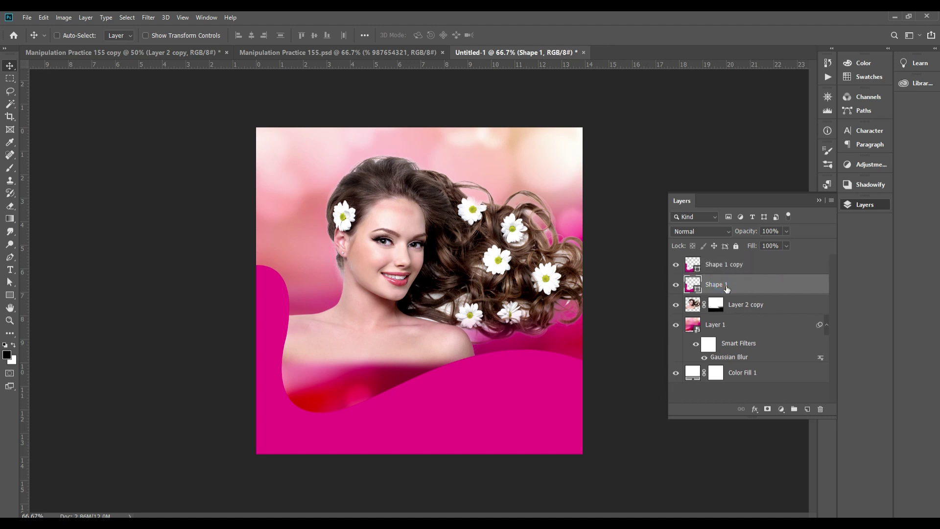
left_click(759, 268)
left_click(745, 289)
key("ctrl+t")
left_click_drag(627, 495, 659, 483)
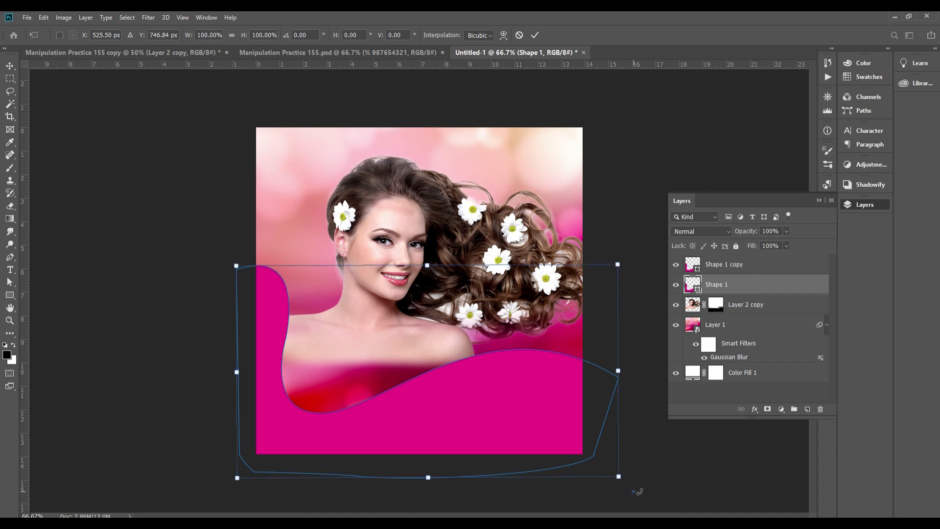
- Commit the rotation and recolour the original wave yellow #fdb913
key("Return")
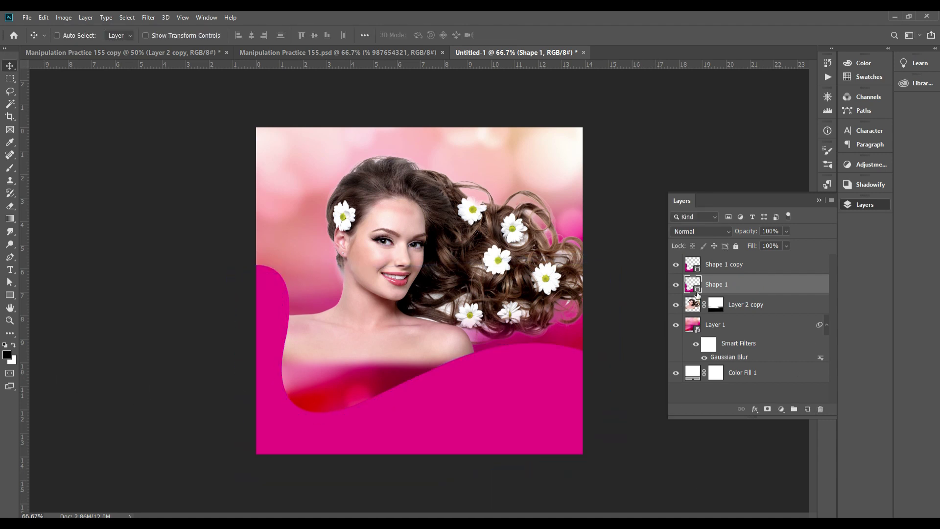
double_click(697, 291)
type("30")
key("Tab")
type("100")
key("Tab")
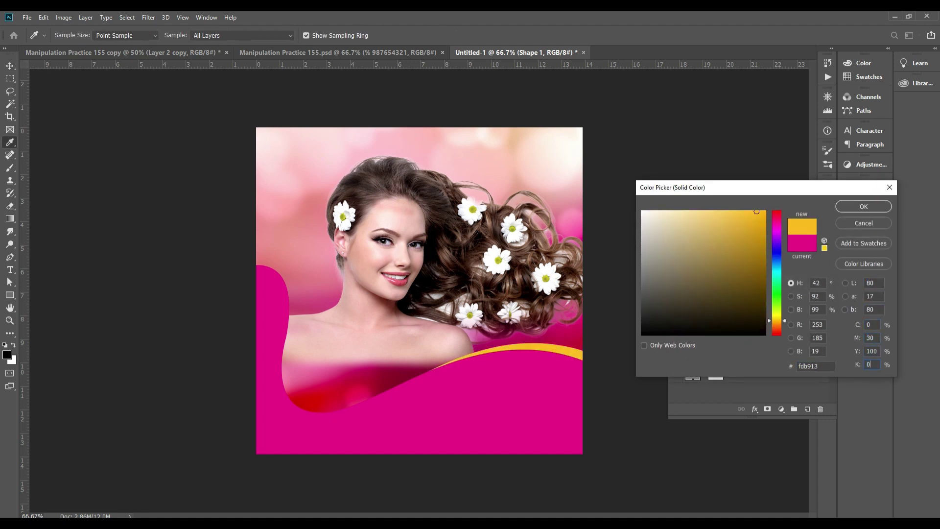
key("Return")
- Tilt the yellow wave slightly, duplicate the wave copy and rotate the first copy
key("ctrl+t")
left_click_drag(633, 486, 633, 488)
key("Return")
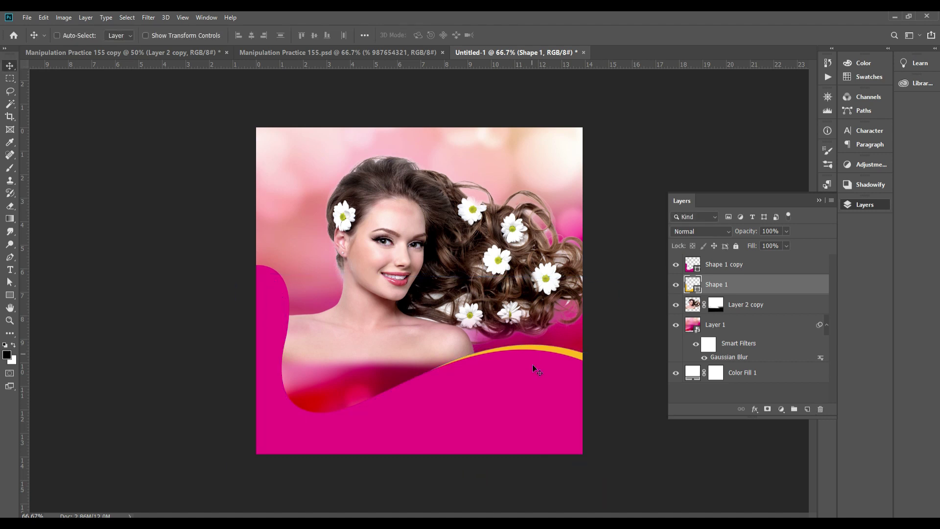
left_click(714, 266)
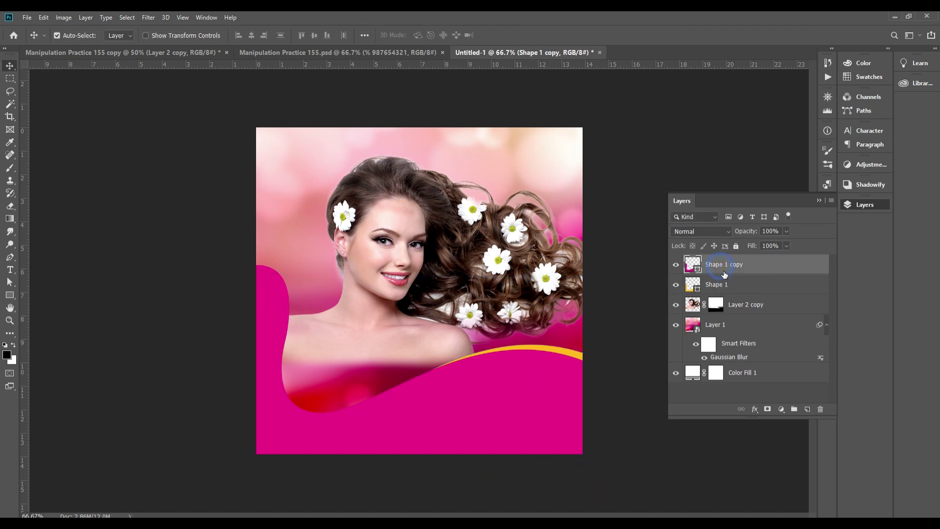
key("ctrl+j")
left_click(731, 284)
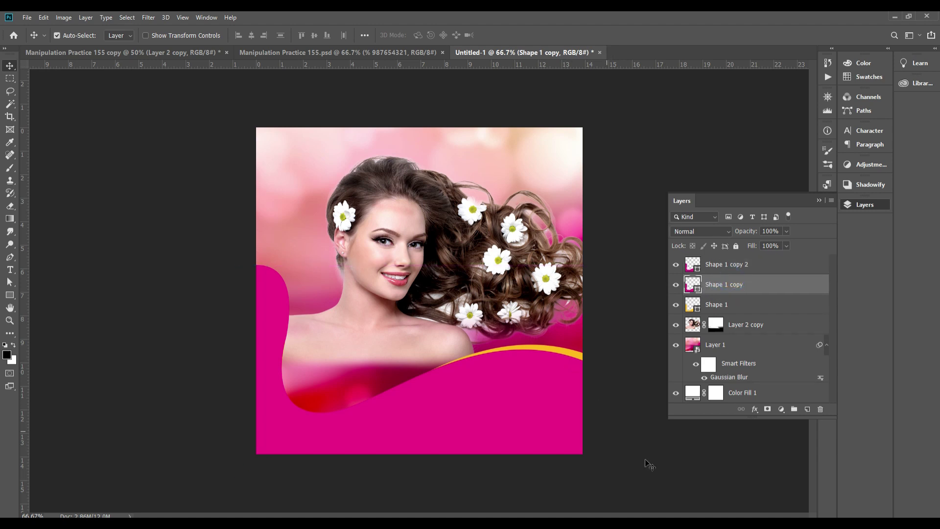
key("ctrl+t")
left_click_drag(633, 481, 630, 486)
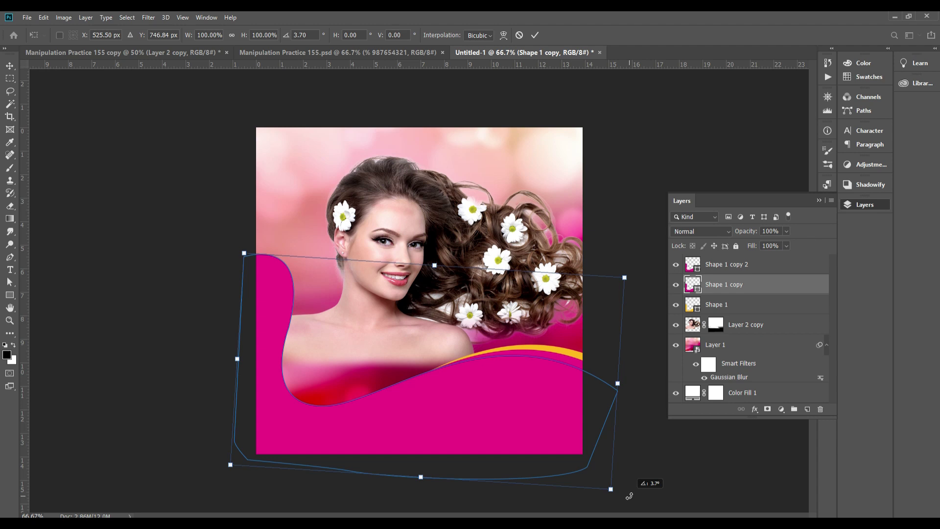
key("Return")
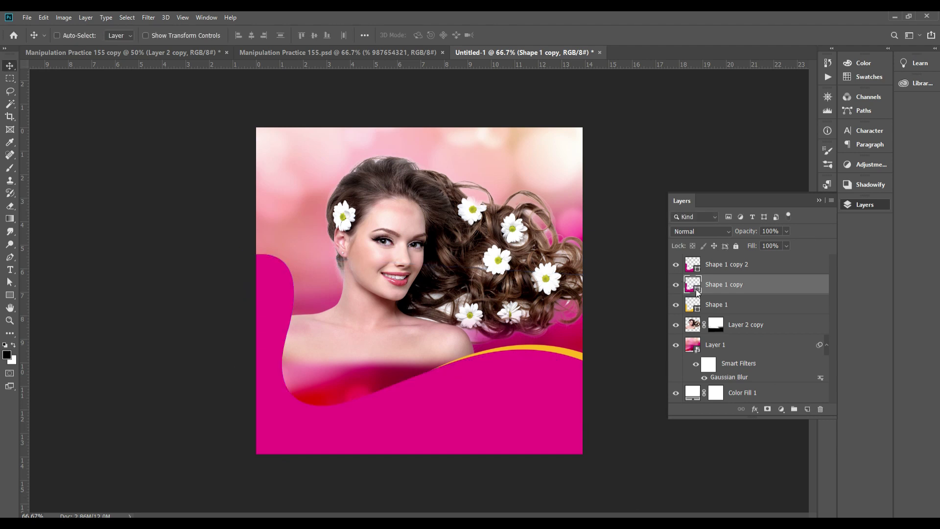
- Give the rotated copy the sampled yellow and lower it along the wave's left edge
double_click(697, 290)
left_click(566, 352)
key("Return")
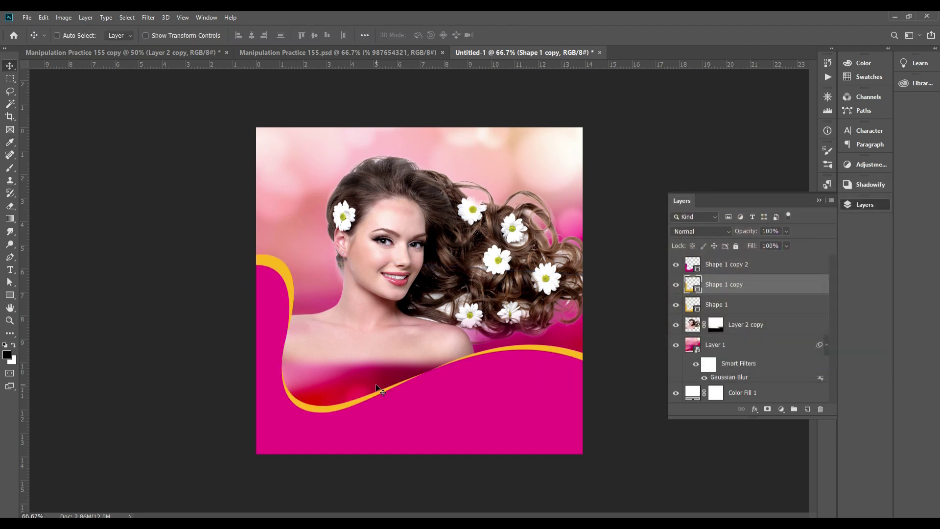
left_click_drag(376, 385, 375, 392)
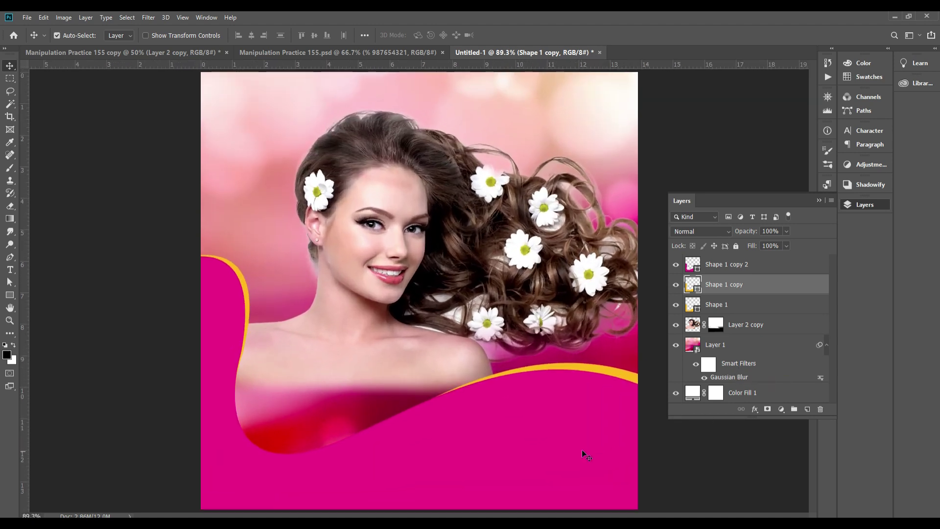
left_click(582, 447, "ctrl")
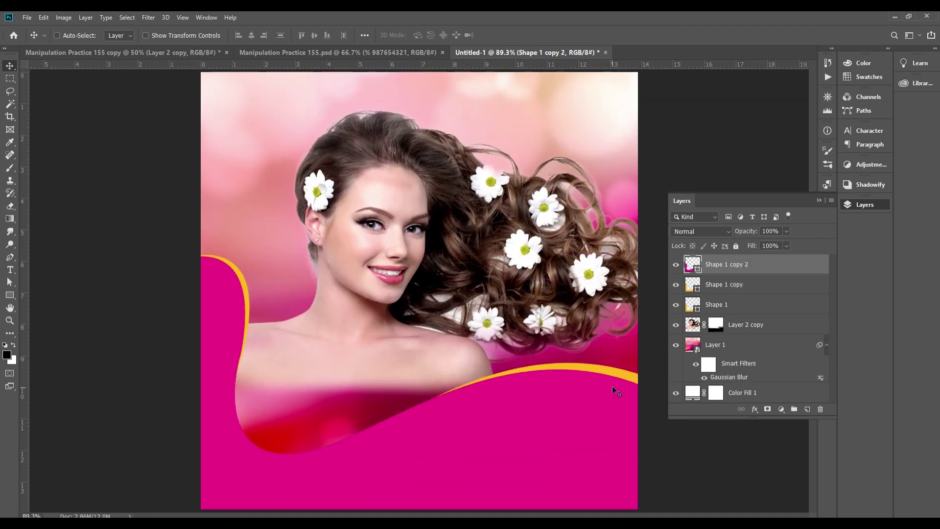
- Duplicate the magenta-and-yellow wave pair, rotate it about -170° into the top-right corner
right_click(615, 375)
left_click(646, 377)
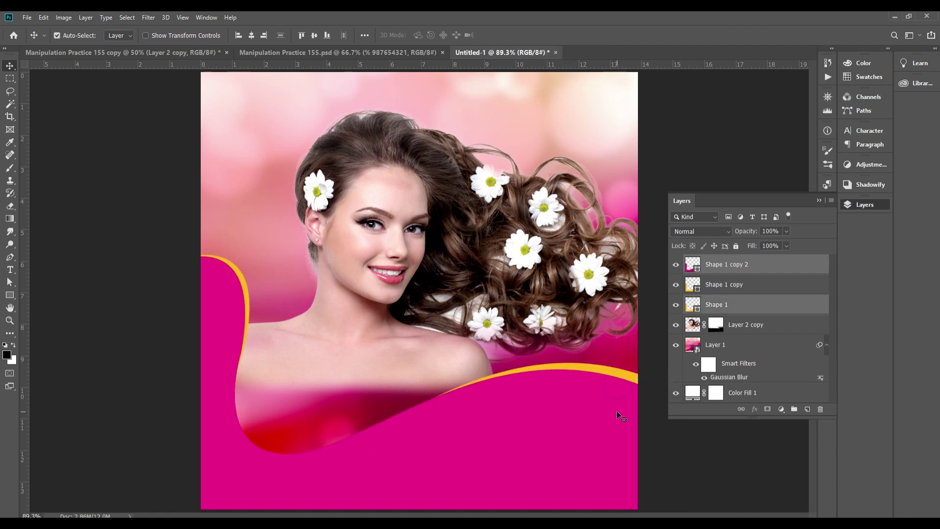
key("ctrl+minus")
mouse_move(618, 413)
left_mouse_down()
mouse_move(545, 396)
mouse_move(547, 216)
mouse_move(595, 300)
mouse_move(400, 134)
mouse_move(379, 144)
mouse_move(548, 127)
left_mouse_up()
key("ctrl+minus")
key("ctrl+t")
left_click_drag(558, 173, 567, 179)
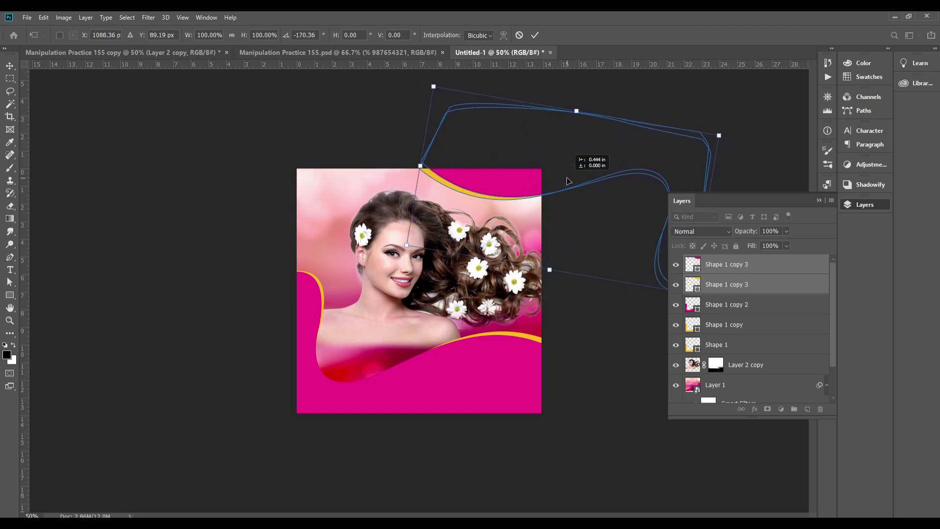
key("Return")
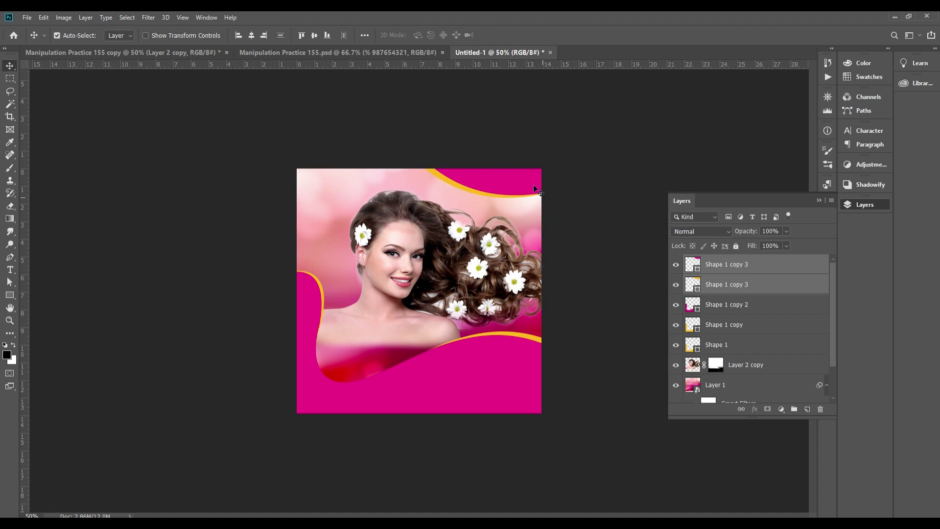
key("ctrl+0")
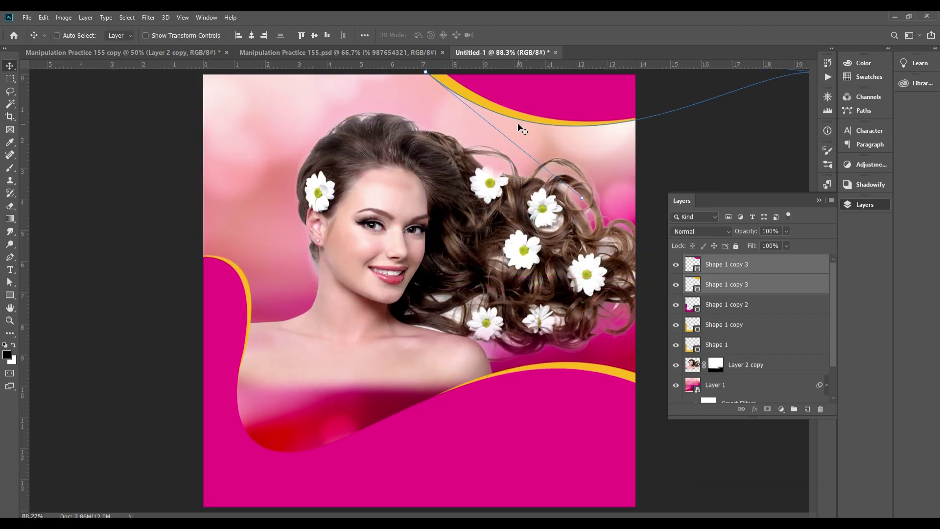
- Refill the second top-corner wave copy with white and shift it slightly up-right
right_click(475, 100)
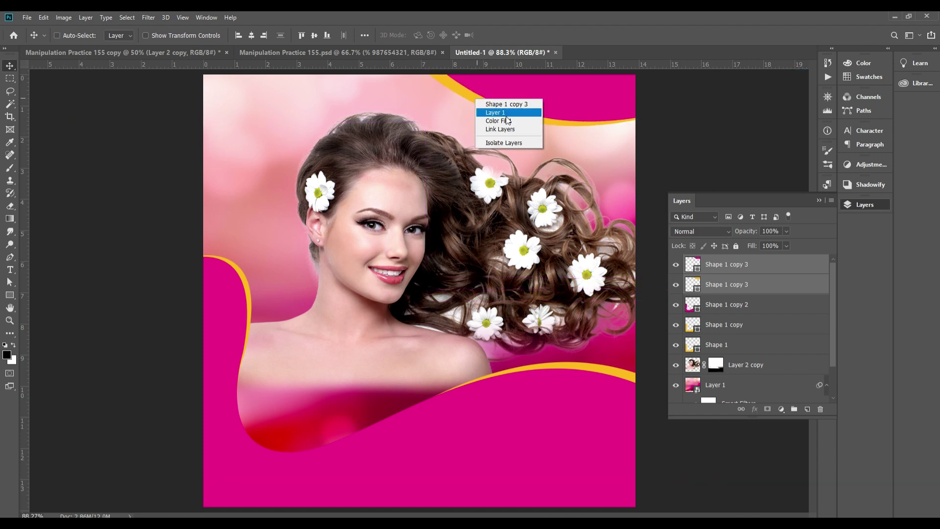
left_click(495, 112)
key("alt+BackSpace")
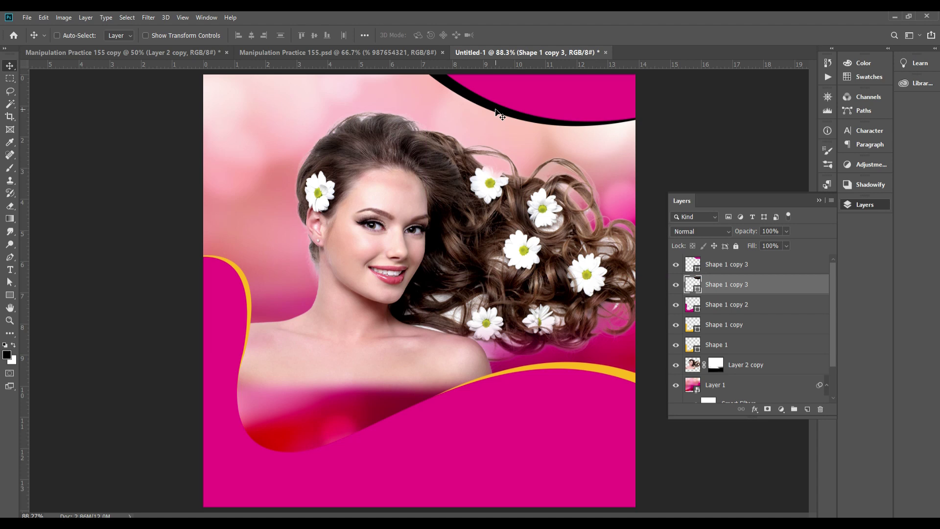
key("ctrl+BackSpace")
left_click_drag(495, 112, 509, 105)
key("ctrl+minus")
key("ctrl+0")
key("ctrl+minus")
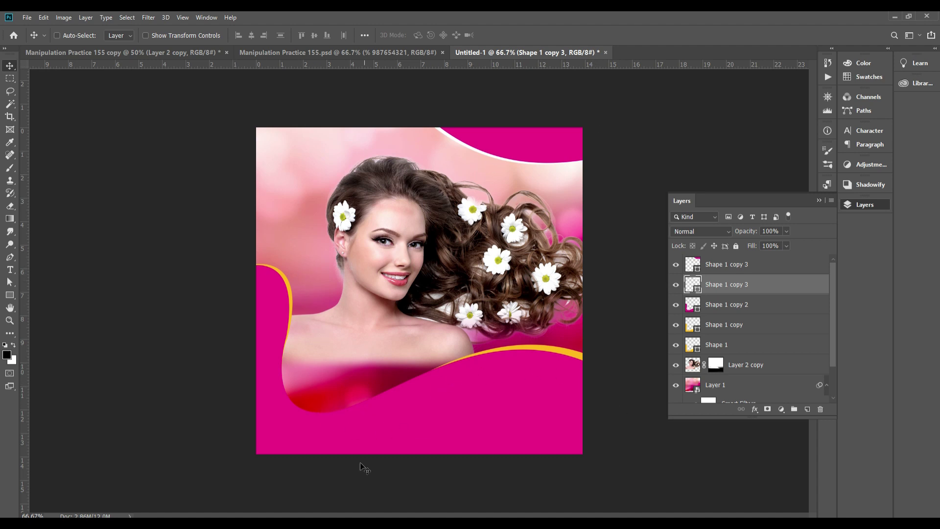
- Rotate the white curve shape straight, reposition it, and nudge it up under the magenta corner
left_click_drag(468, 157, 461, 156)
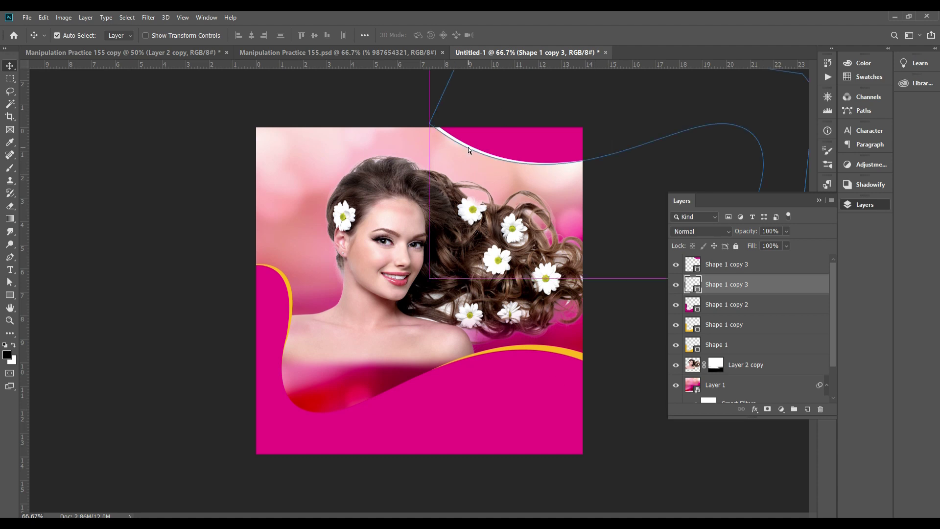
key("ctrl+t")
key("ctrl+minus")
key("ctrl+minus")
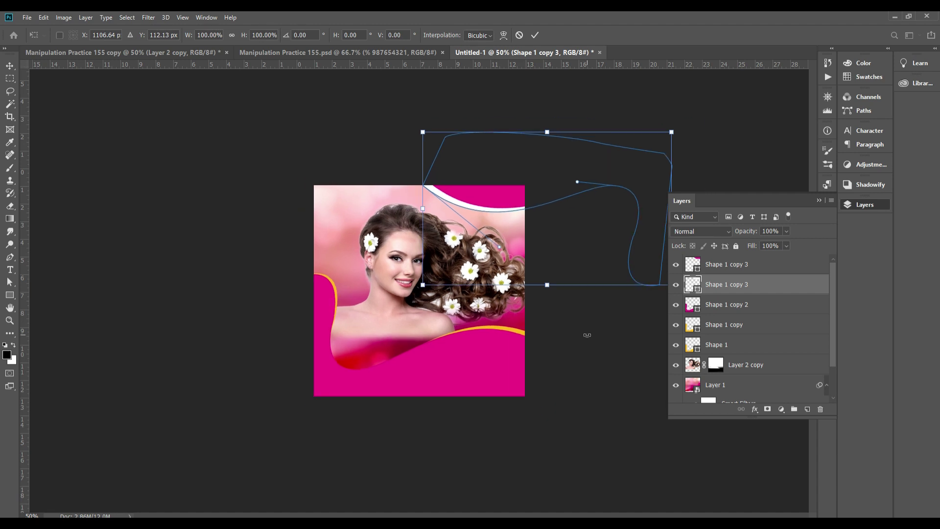
mouse_move(597, 327)
left_mouse_down()
mouse_move(540, 265)
mouse_move(625, 319)
left_mouse_up()
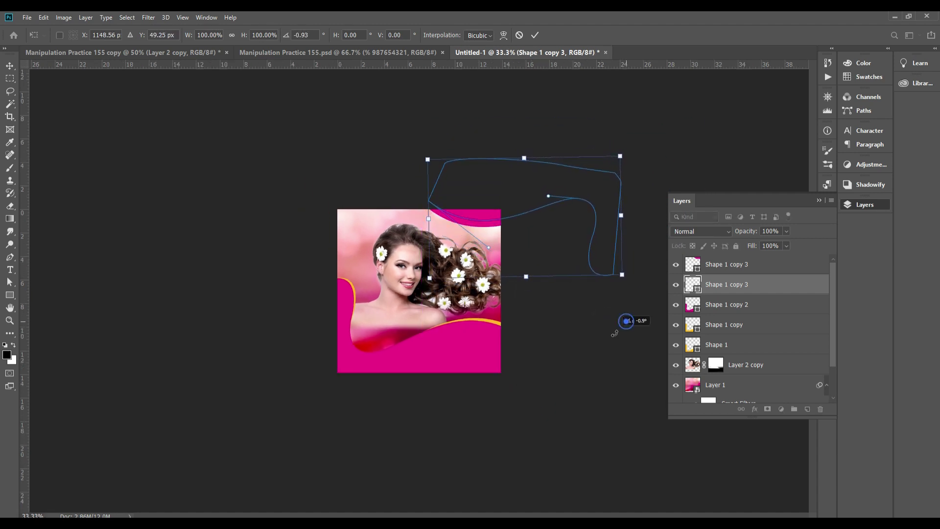
left_click_drag(541, 231, 531, 239)
key("Return")
key("ctrl+1")
left_click_drag(505, 210, 435, 228)
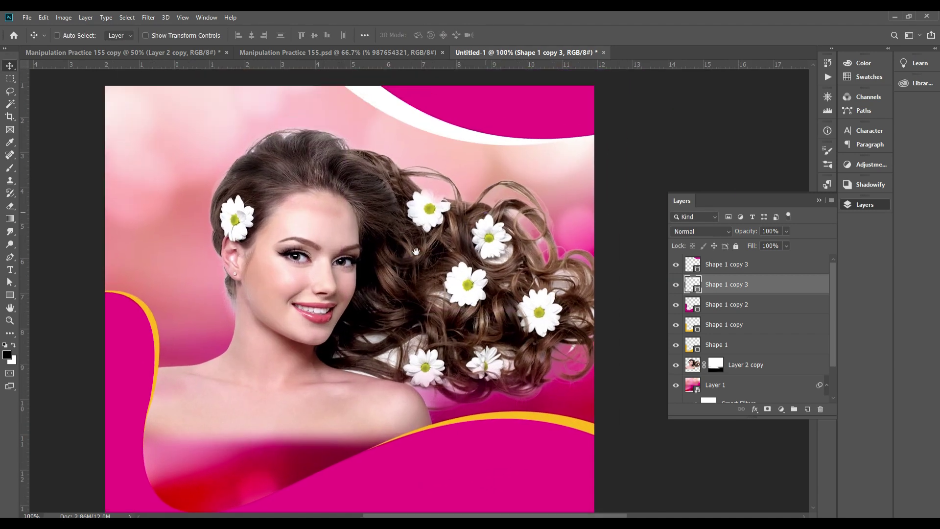
key("Up")
key("Up")
key("ctrl+0")
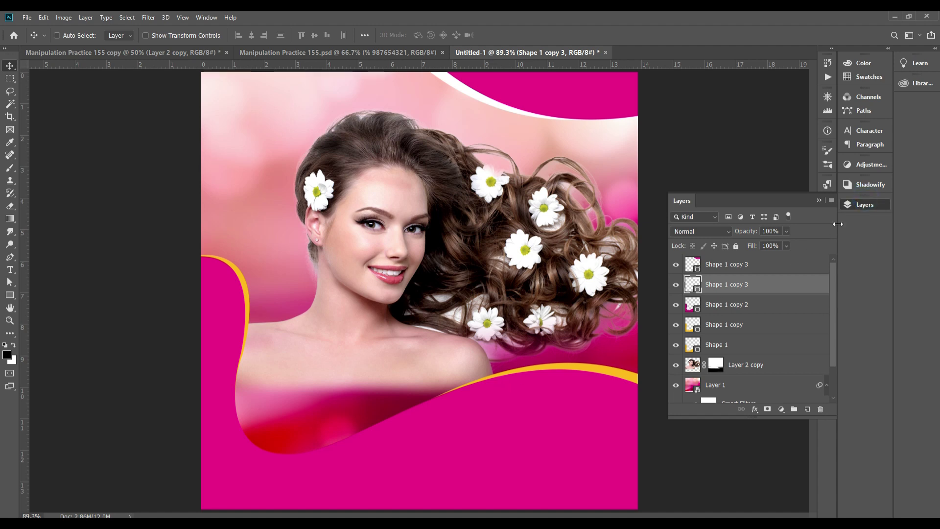
- Add a new layer and paint white over the lower-left area with a 600 px soft brush
left_click(382, 334)
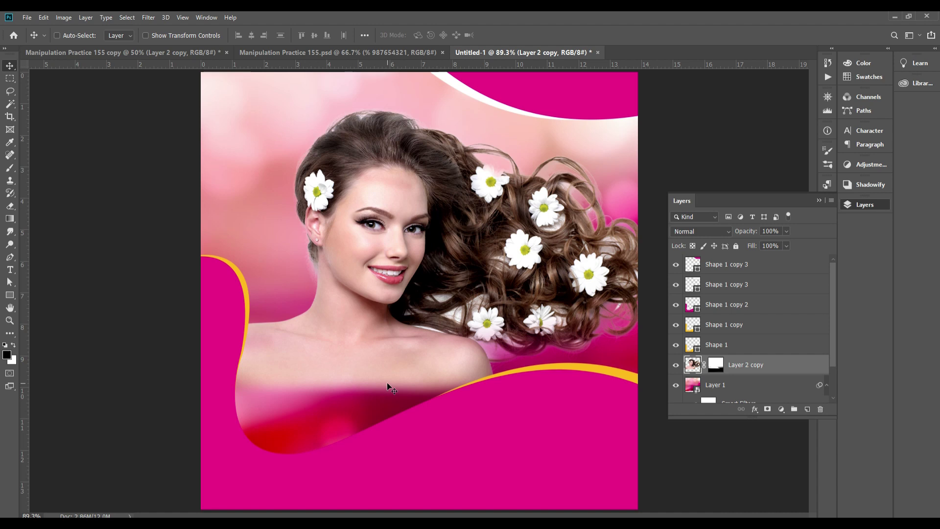
left_click(714, 364)
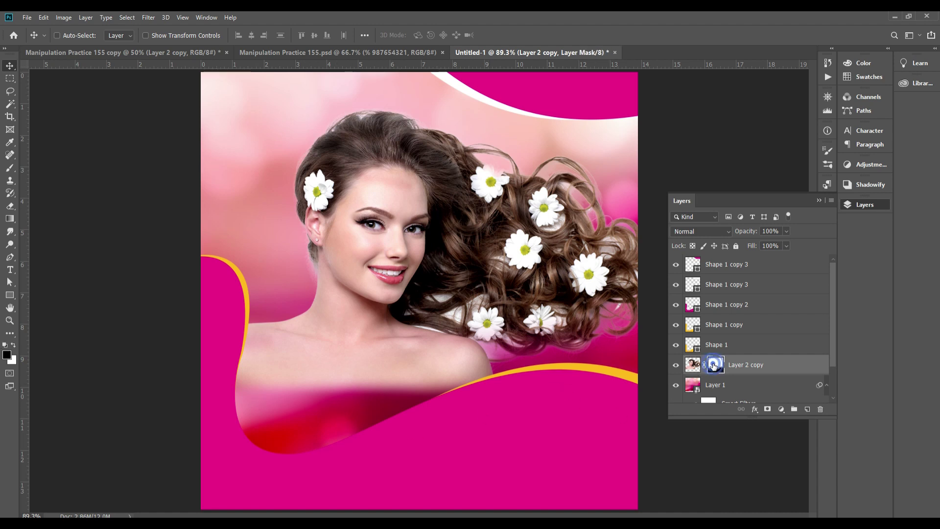
key("ctrl+shift+n")
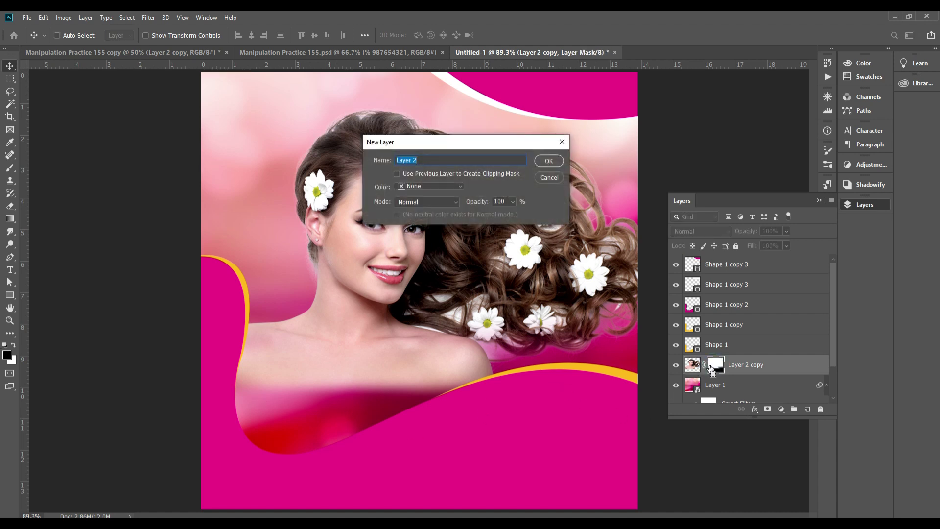
key("Return")
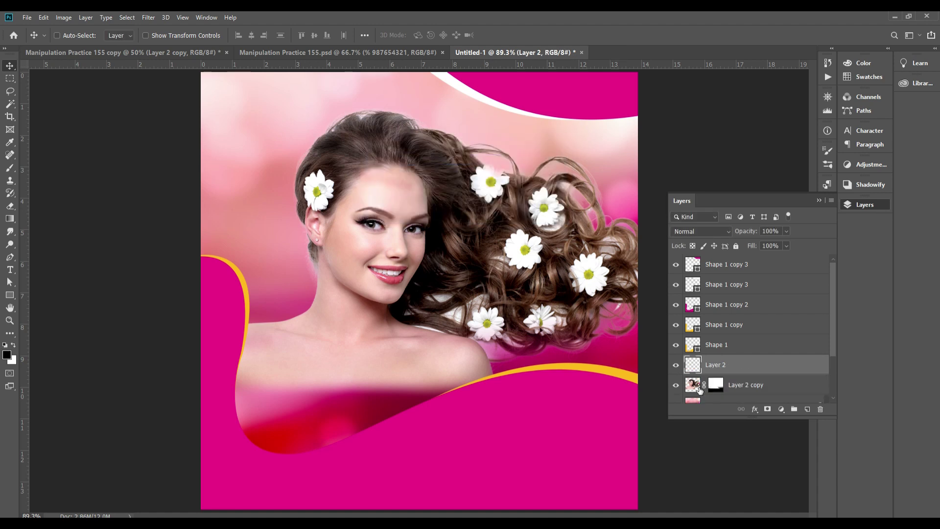
key("x")
key("b")
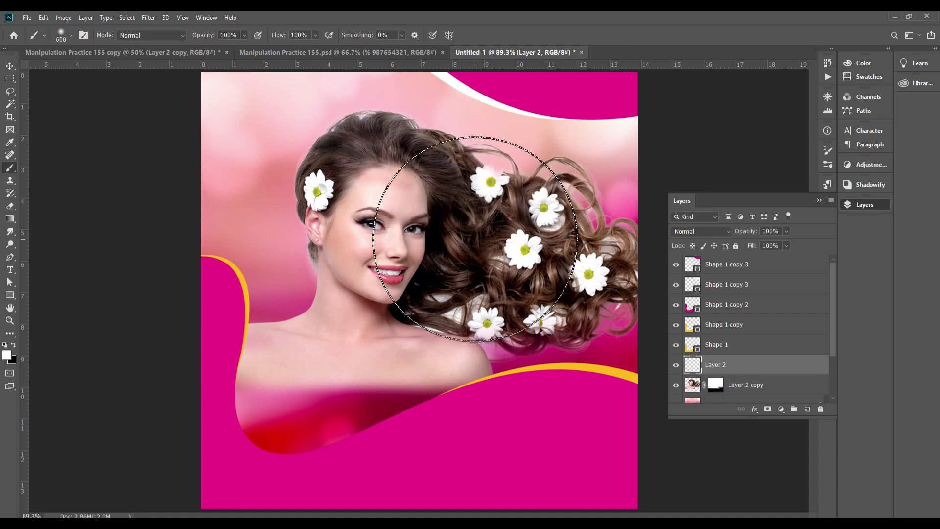
right_click(370, 281)
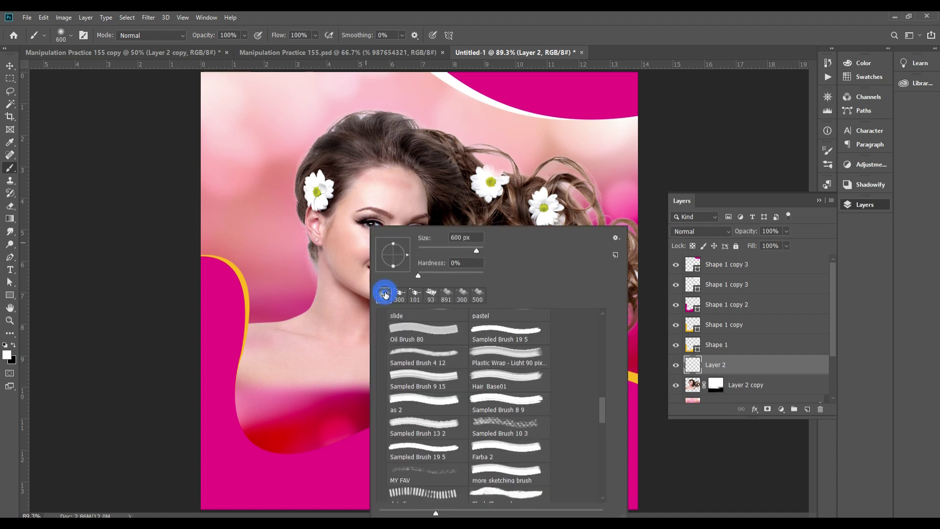
double_click(385, 294)
mouse_move(375, 435)
left_mouse_down()
mouse_move(228, 416)
mouse_move(346, 430)
mouse_move(629, 431)
mouse_move(297, 452)
left_mouse_up()
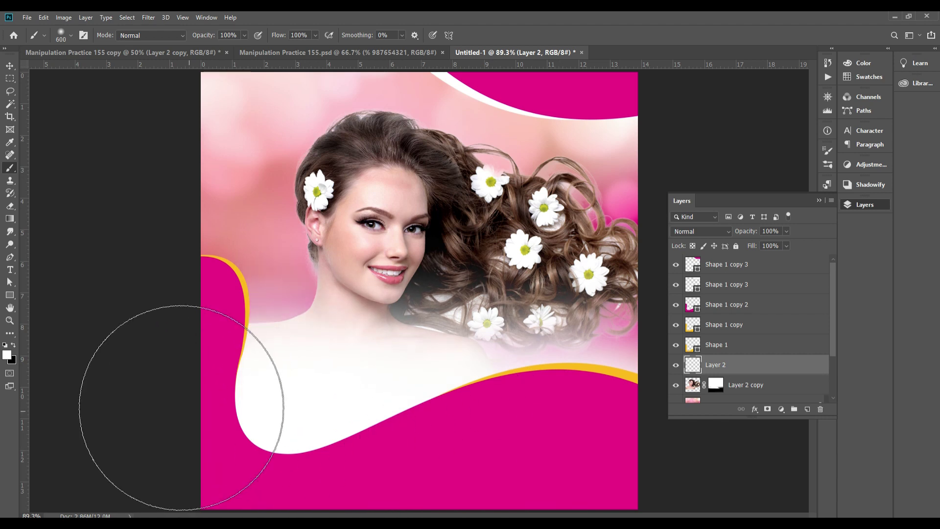
key("ctrl+z")
key("ctrl+z")
key("ctrl+shift+z")
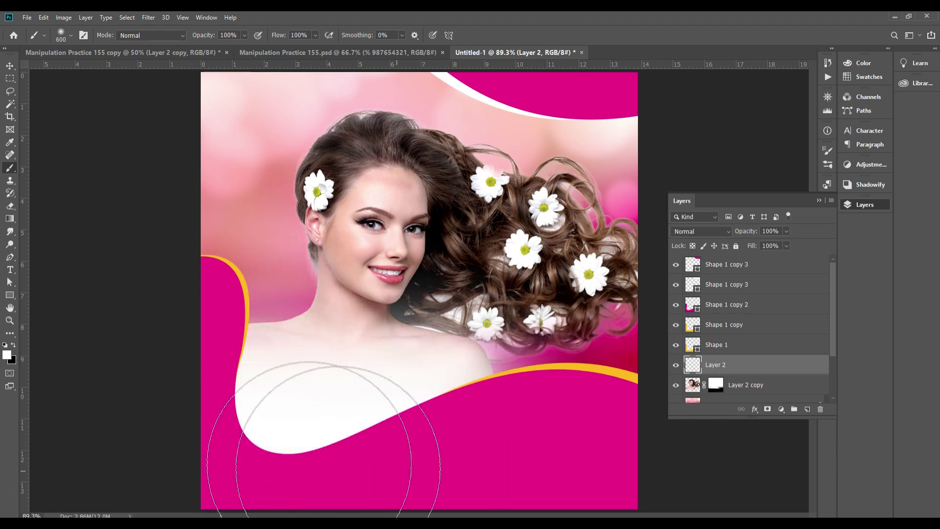
- Move the white brush layer beneath the model photo layer (Layer 2 copy)
key("v")
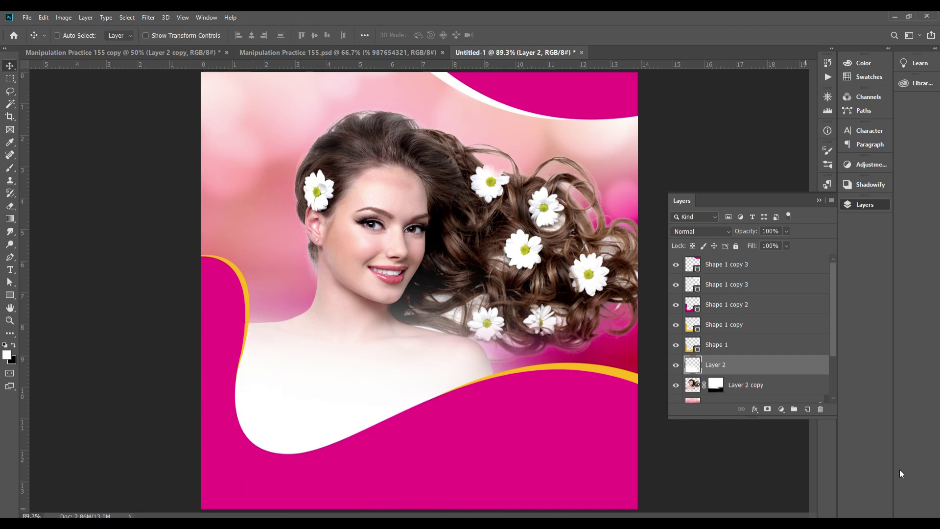
left_click_drag(744, 367, 747, 388)
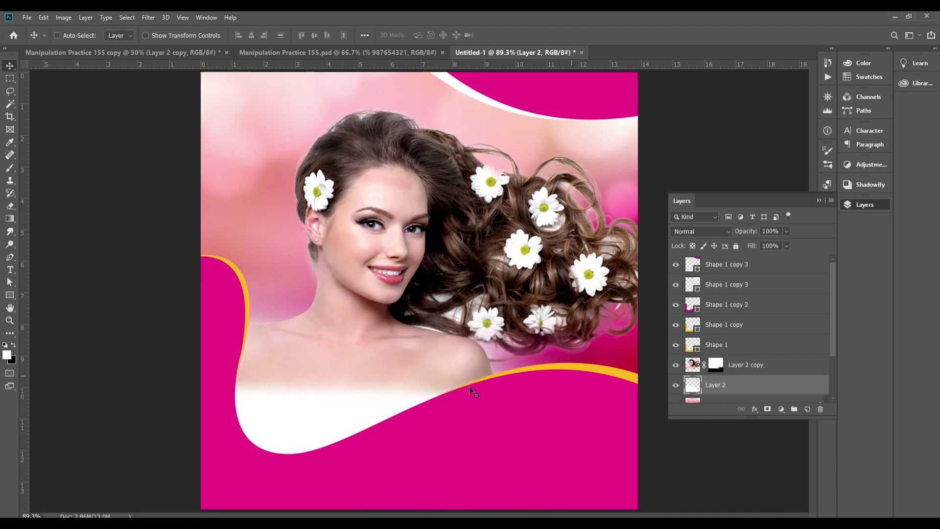
left_click_drag(469, 386, 338, 384)
key("ctrl+z")
key("ctrl+minus")
key("ctrl+0")
left_click(865, 204)
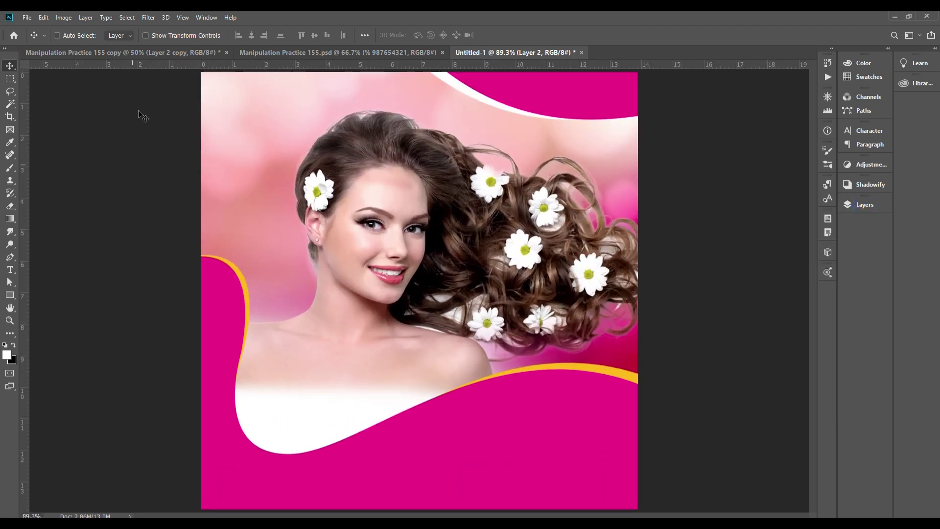
- Bring the Nari logo group from Manipulation Practice 155 copy into the poster
left_click(262, 54)
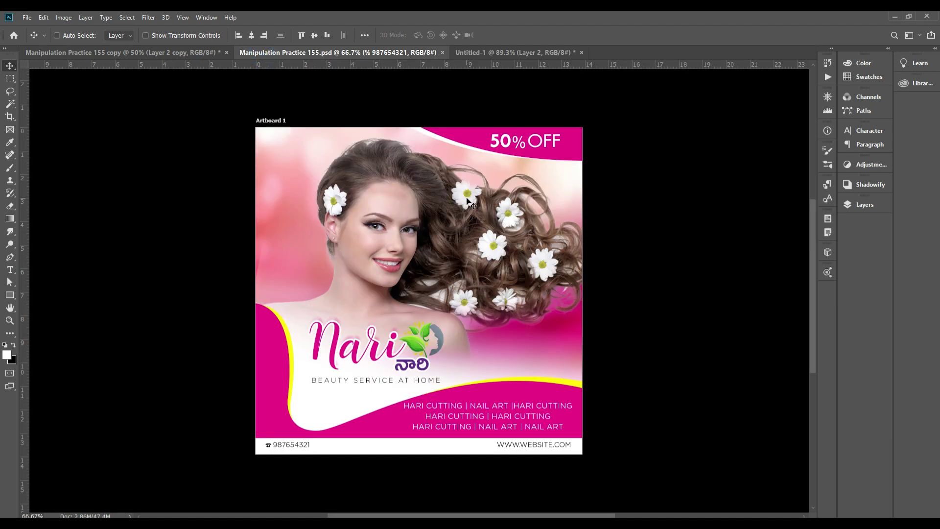
key("ctrl+Tab")
left_click(157, 52)
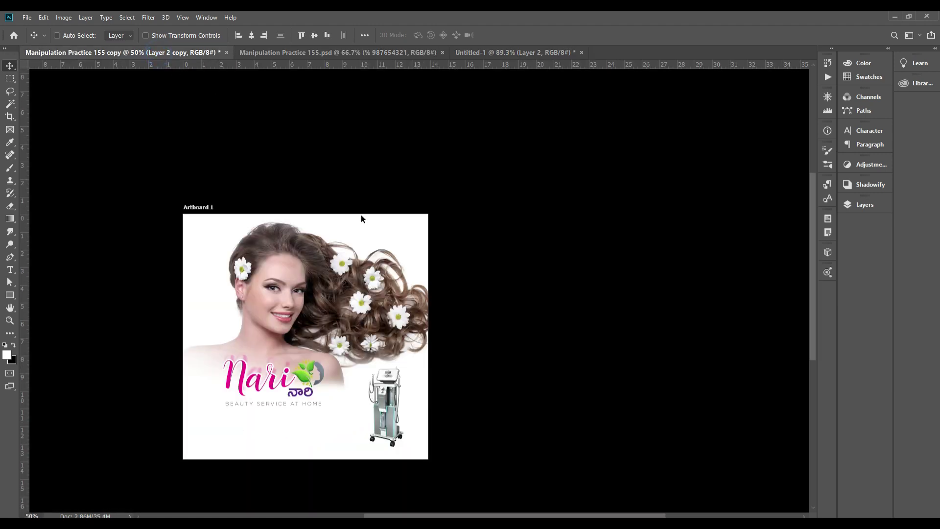
right_click(284, 382)
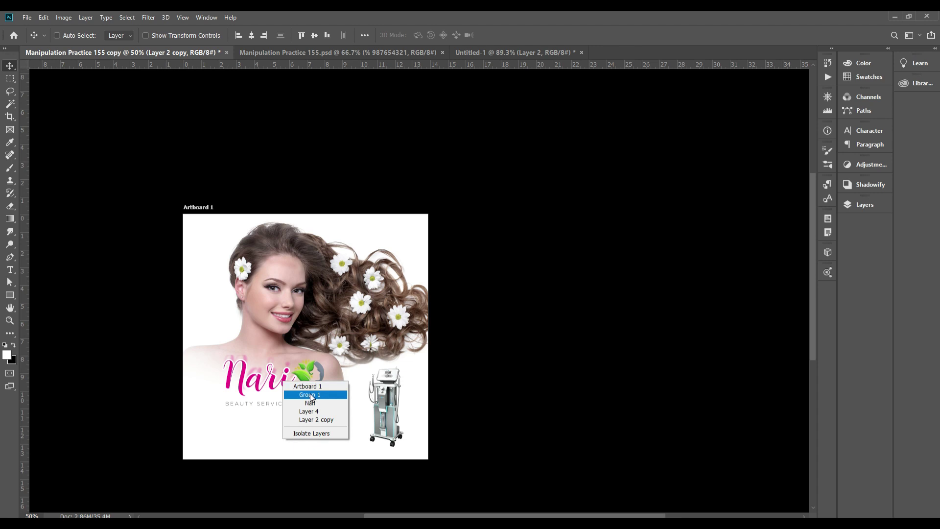
left_click(314, 395)
mouse_move(259, 380)
left_mouse_down()
mouse_move(468, 57)
mouse_move(404, 386)
mouse_move(411, 374)
left_mouse_up()
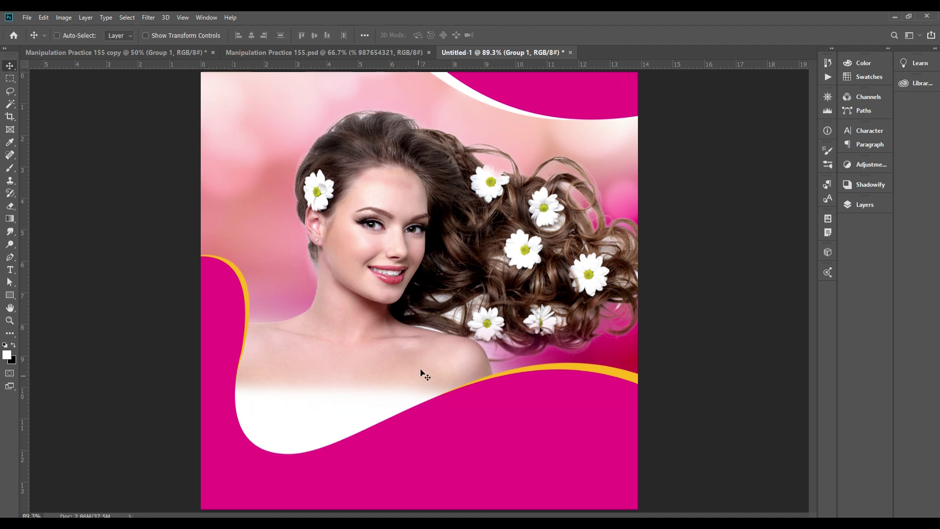
- Place the Nari logo left of centre on the white wave and shrink it slightly
mouse_move(527, 96)
left_mouse_down()
mouse_move(447, 368)
mouse_move(379, 452)
left_mouse_up()
key("ctrl+t")
mouse_move(433, 366)
left_mouse_down()
mouse_move(411, 366)
mouse_move(408, 398)
left_mouse_up()
key("Return")
key("ctrl+t")
key("Return")
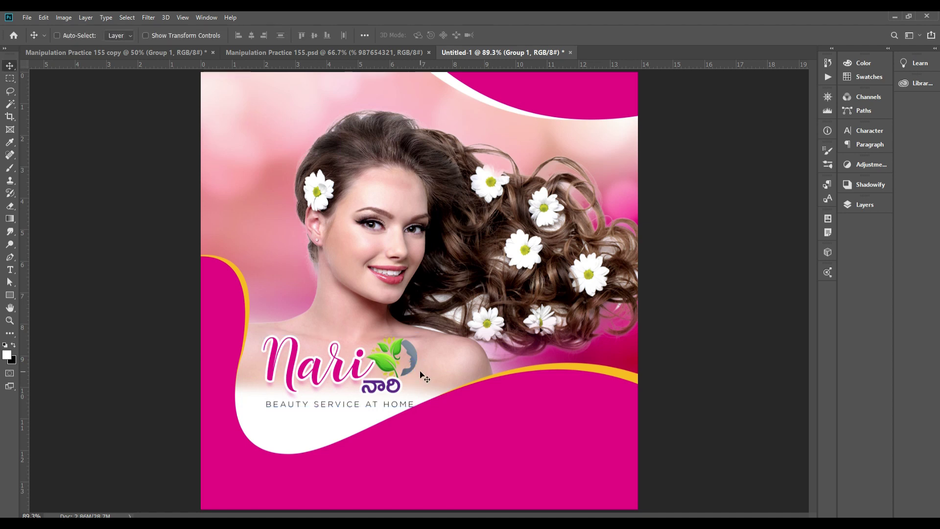
left_click(130, 59)
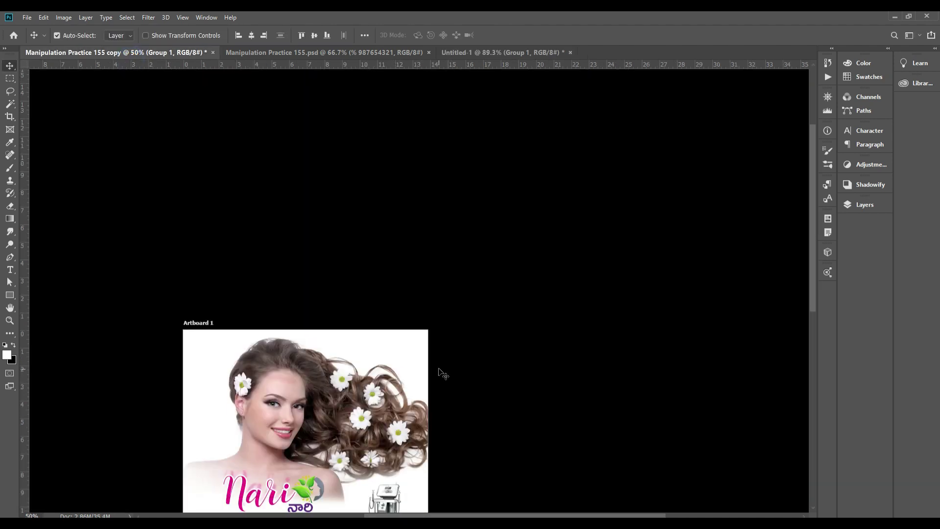
key("ctrl+0")
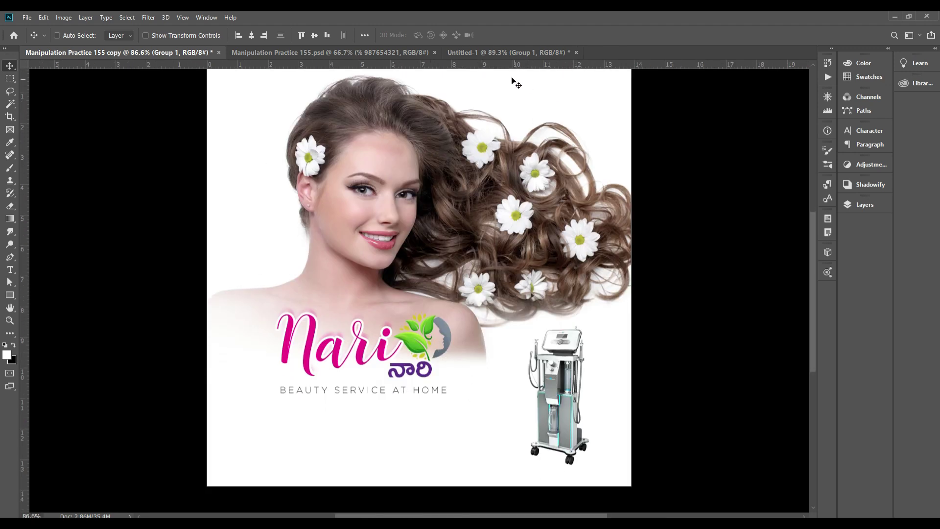
left_click(507, 53)
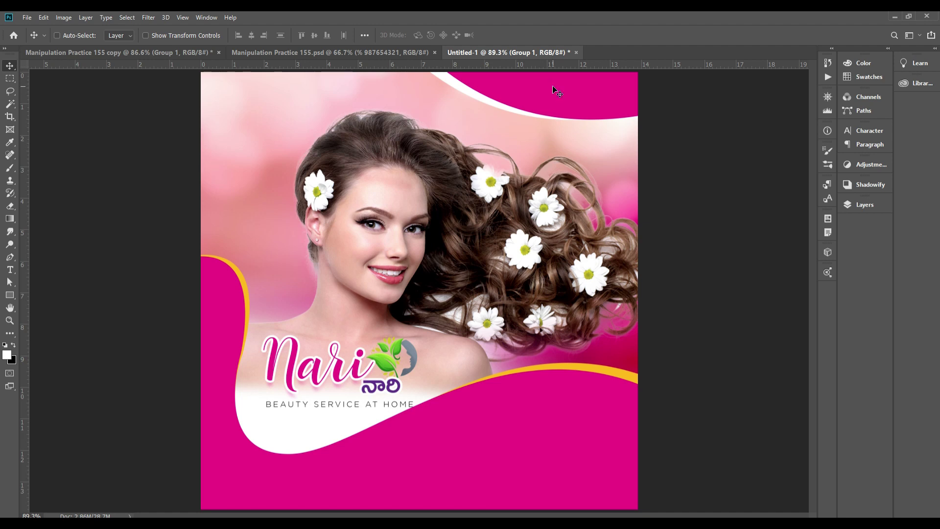
- Add '50%' text in Book weight in the magenta top-right corner
left_click(442, 244, "ctrl")
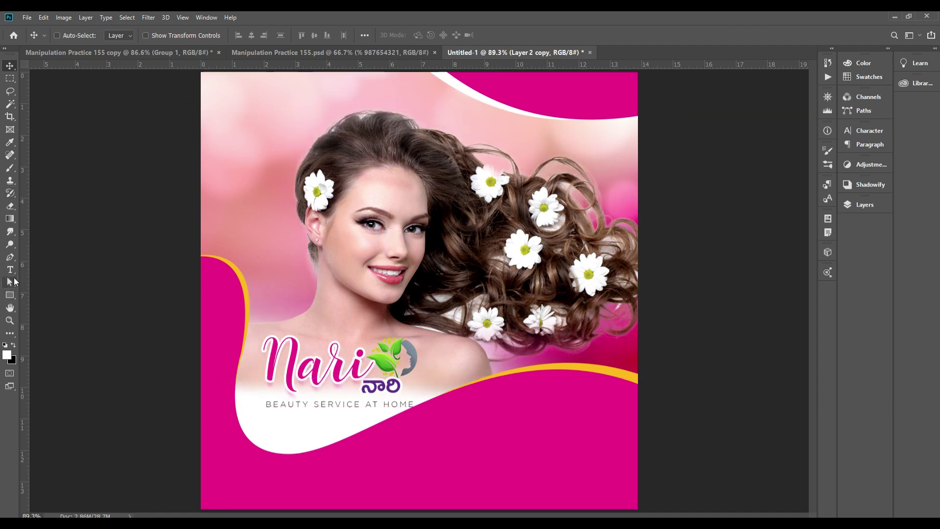
left_click(10, 269)
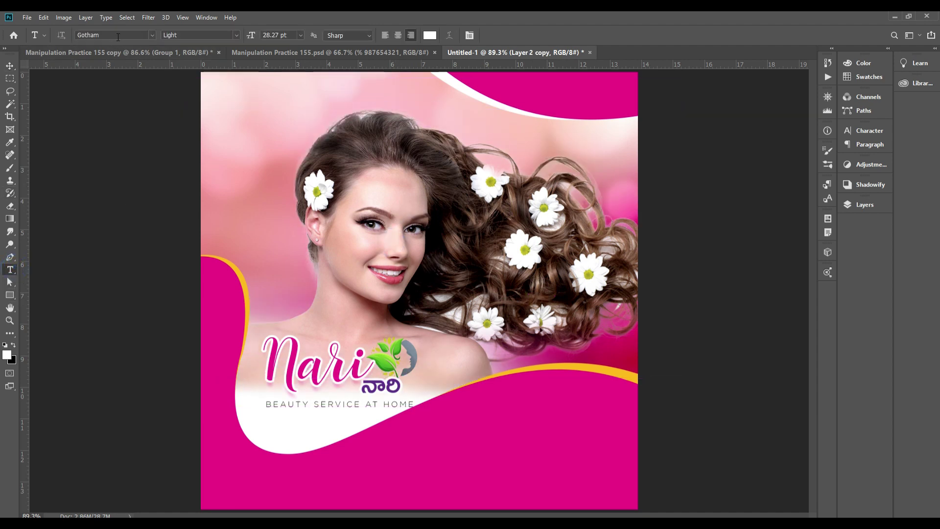
left_click(237, 36)
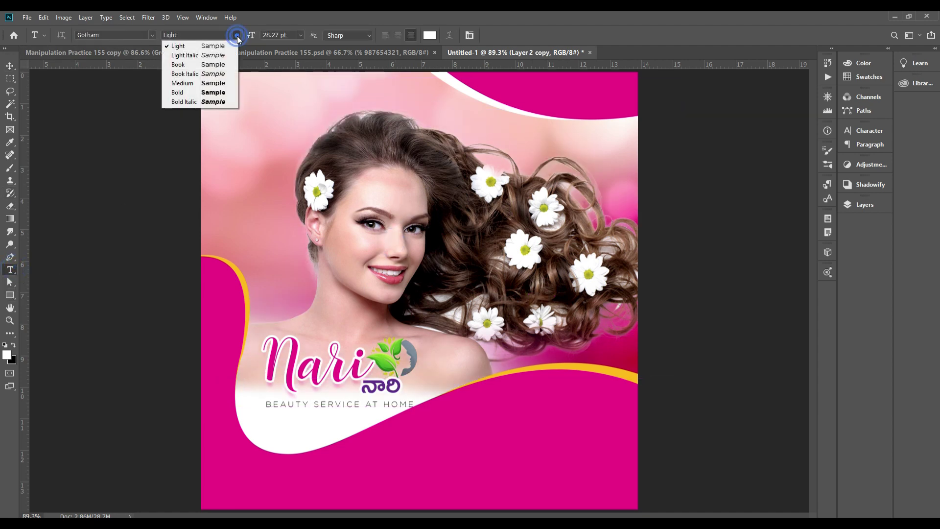
left_click(204, 65)
left_click(509, 91)
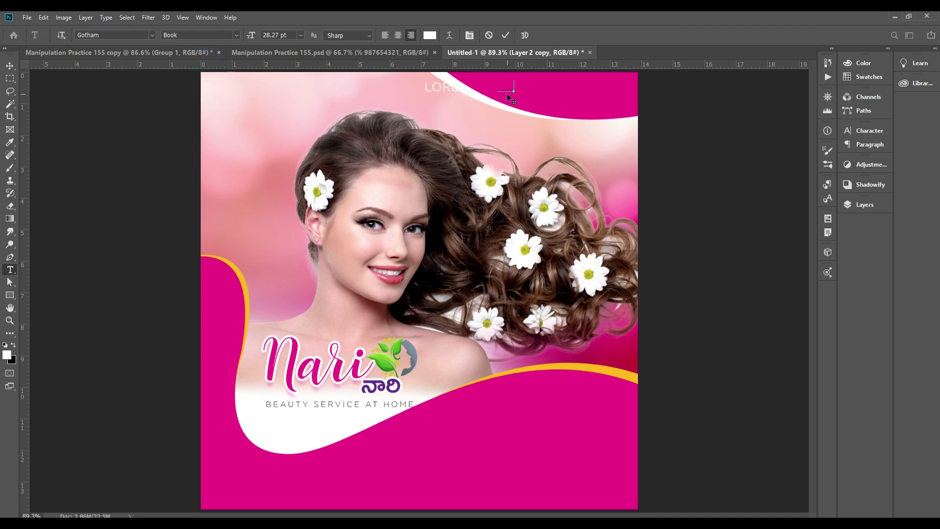
type("50%")
key("ctrl+Return")
key("ctrl+t")
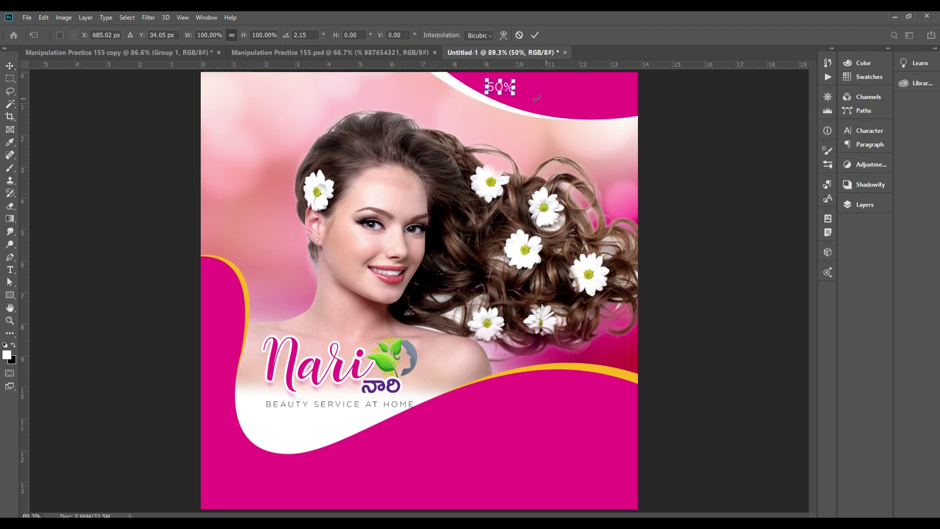
mouse_move(513, 91)
left_mouse_down()
mouse_move(607, 109)
mouse_move(576, 95)
mouse_move(611, 96)
mouse_move(592, 100)
left_mouse_up()
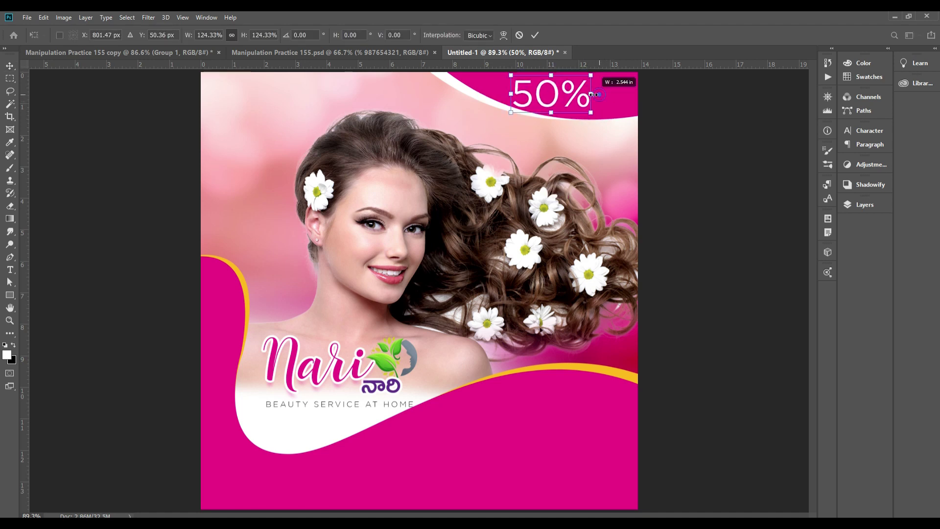
key("Return")
- Make the 50% text bold, shrink it to about 71%, and duplicate it alongside
key("ctrl+a")
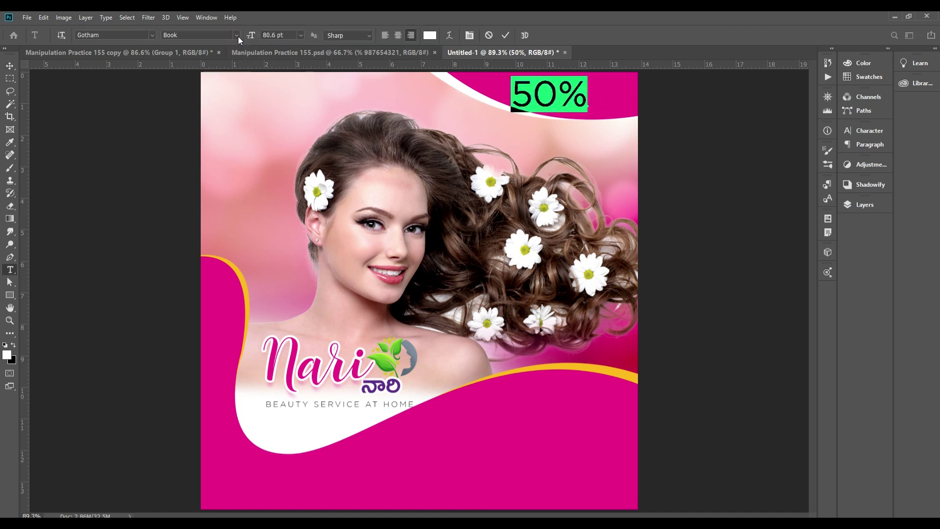
left_click(236, 35)
left_click(191, 87)
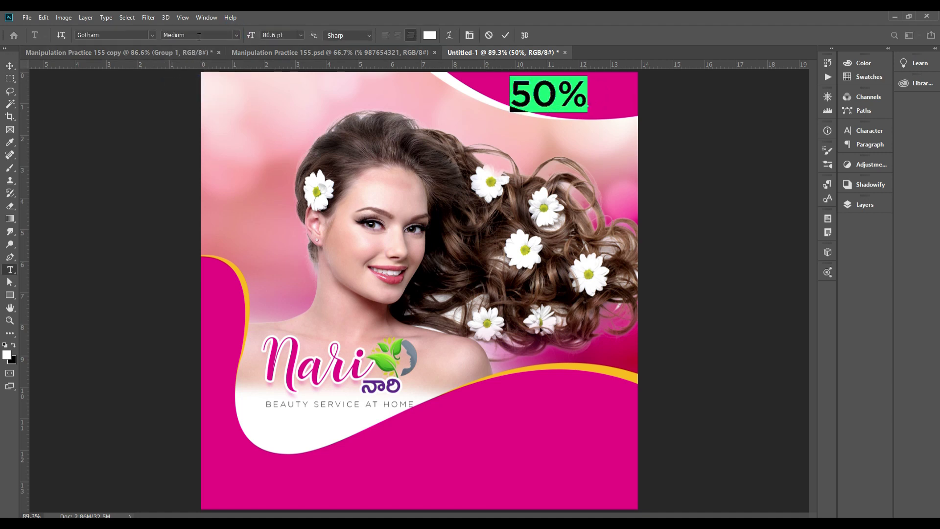
left_click(236, 36)
left_click(191, 98)
type("V")
key("ctrl+z")
key("ctrl+Return")
key("ctrl+t")
left_click_drag(509, 95, 533, 94)
key("Return")
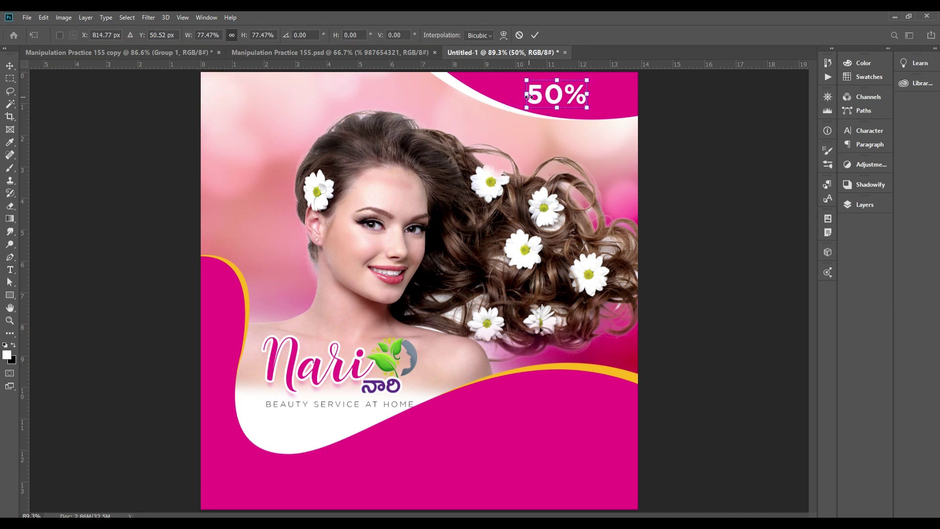
mouse_move(607, 119)
left_mouse_down()
mouse_move(590, 121)
mouse_move(612, 104)
left_mouse_up()
- Retype the duplicated text as 'OFF' in a light weight
double_click(621, 92)
type("off")
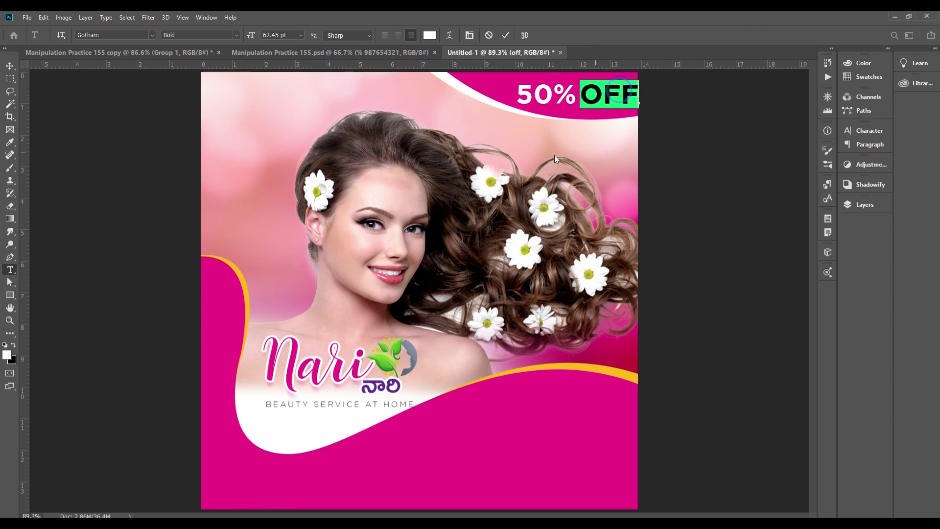
left_click(236, 35)
left_click(211, 48)
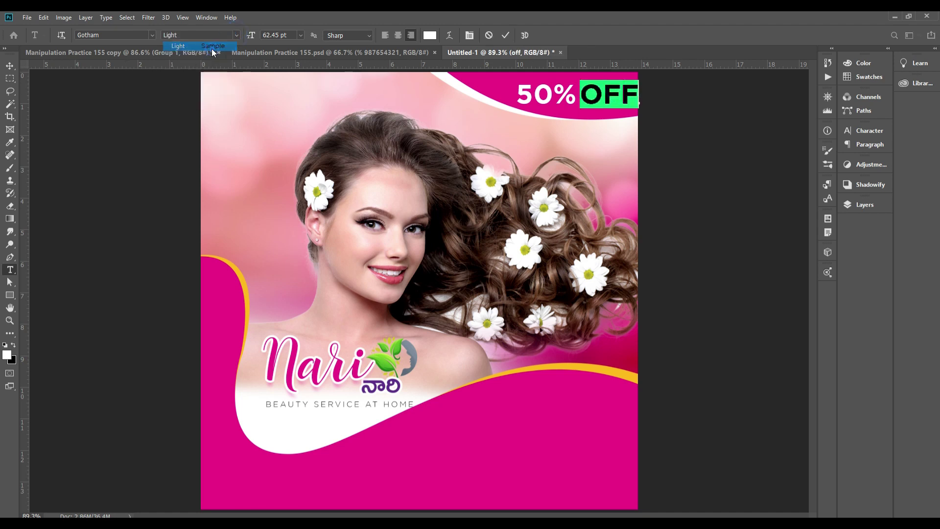
double_click(615, 99)
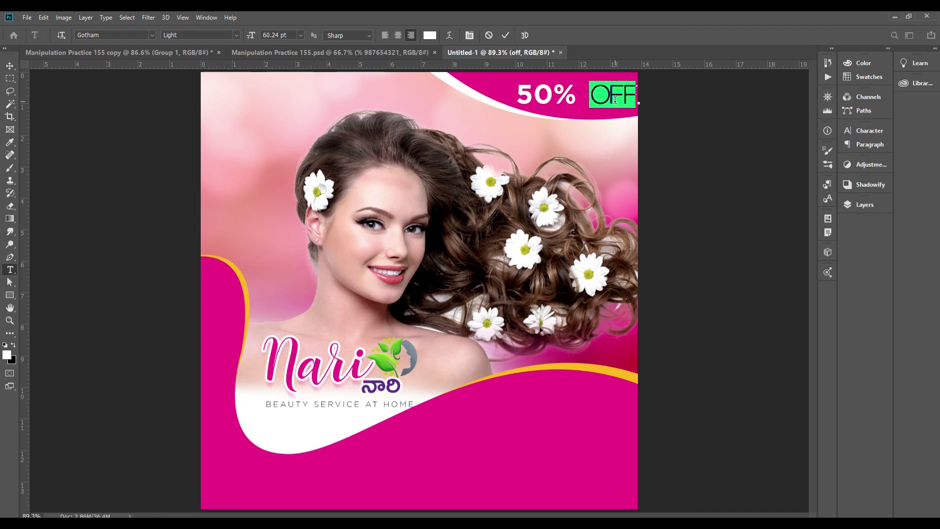
key("ctrl+Return")
- Widen the letter spacing of OFF and nudge it right beside the 50%
key("v")
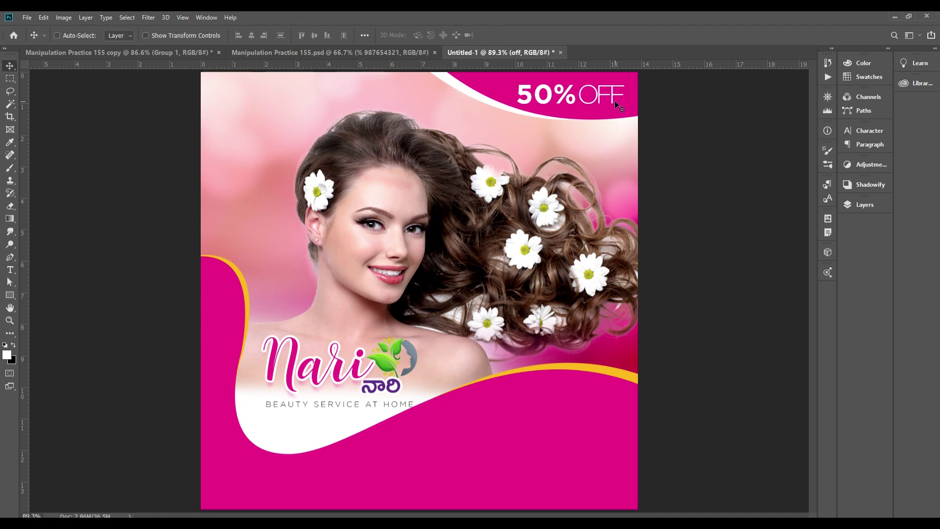
double_click(617, 105)
key("alt+Right")
key("alt+Right")
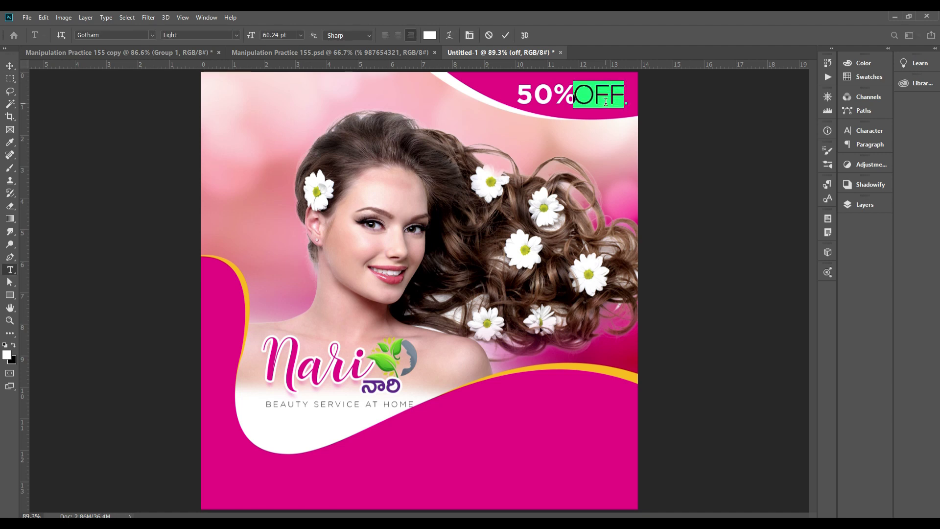
key("ctrl+Return")
key("v")
key("ctrl+z")
key("Left")
key("Left")
key("Left")
key("Left")
key("Left")
key("Left")
key("Left")
key("Left")
key("Left")
key("Left")
key("Left")
key("Left")
key("Right")
key("Right")
key("Right")
key("Right")
key("Right")
key("Right")
key("Right")
key("Right")
key("Right")
key("Right")
key("Right")
key("Right")
key("Right")
key("Right")
key("Right")
- Draw a white ellipse near the 50% text in the top banner
key("ctrl+plus")
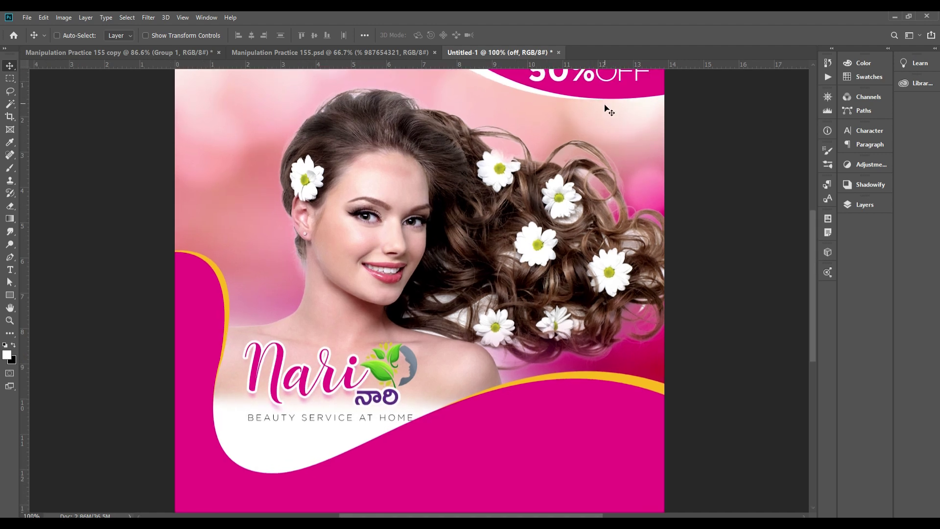
scroll(659, 176, "up", 1)
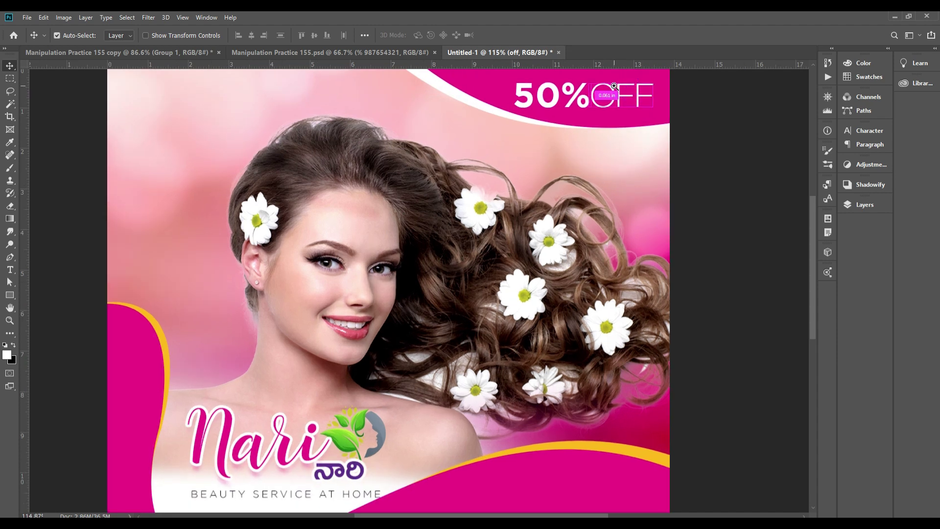
scroll(620, 110, "up", 1)
left_click_drag(620, 112, 618, 136)
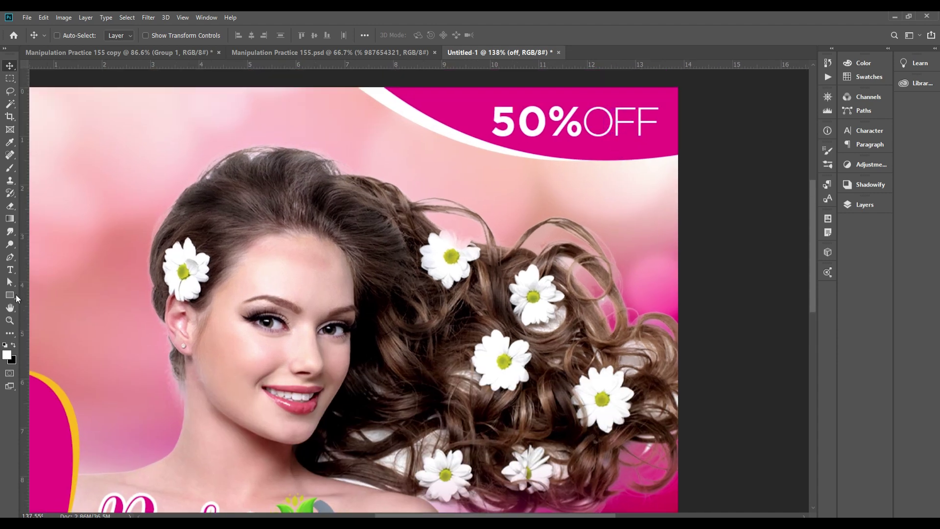
right_click(15, 295)
left_click(54, 314)
mouse_move(565, 145)
left_mouse_down()
mouse_move(610, 180)
mouse_move(569, 131)
mouse_move(600, 133)
left_mouse_up()
key("v")
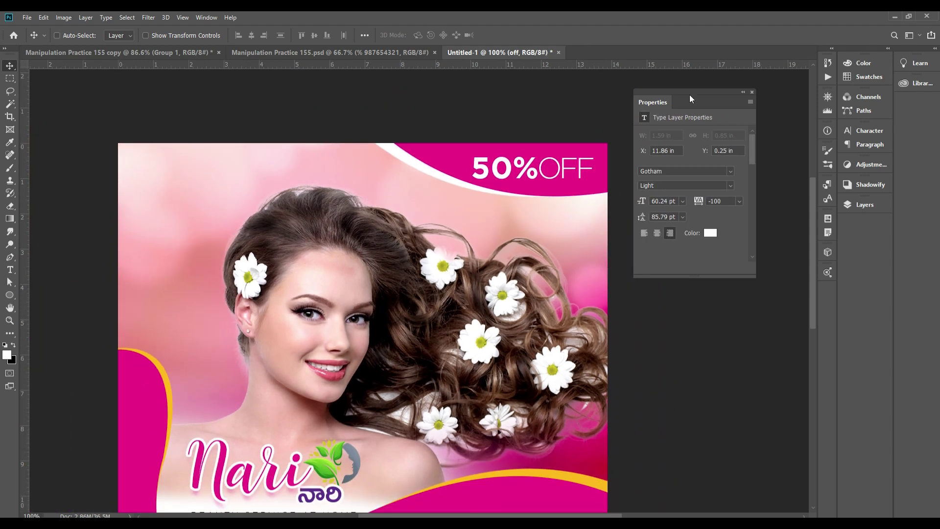
left_click(751, 93)
- Copy the light OFF text down to the poster's bottom-left corner
scroll(524, 176, "down", 1)
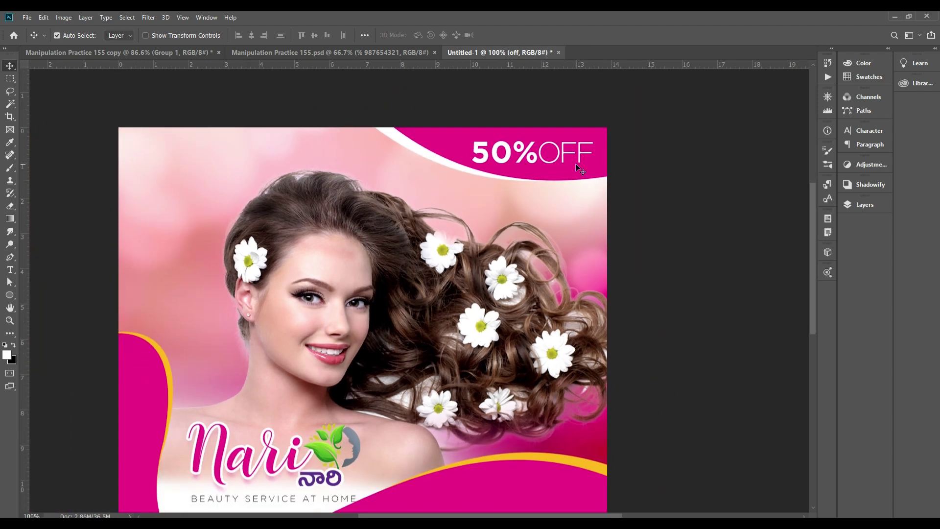
key("ctrl+0")
mouse_move(599, 96)
left_mouse_down()
mouse_move(305, 474)
mouse_move(247, 493)
left_mouse_up()
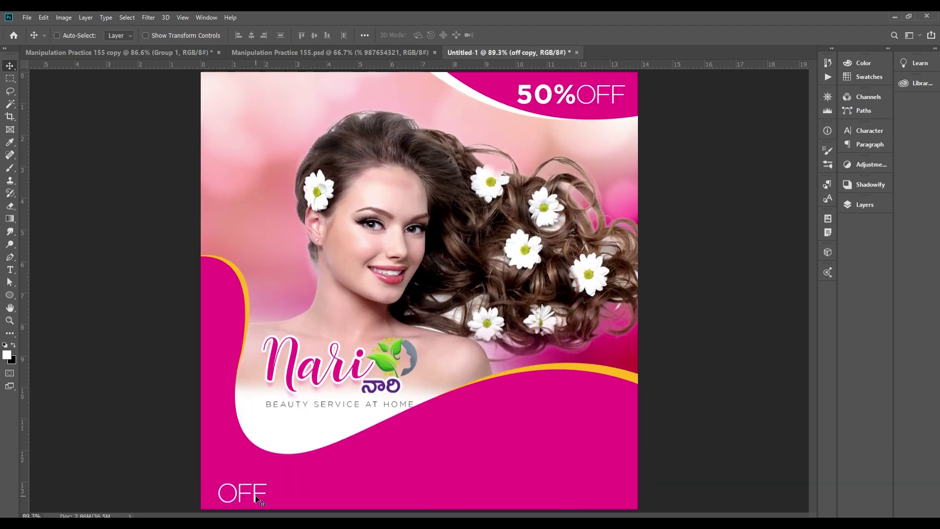
- Retype the copied text as 987654321, left-aligned
key("t")
double_click(253, 493)
type("987654321")
key("ctrl+a")
key("ctrl+shift+l")
key("ctrl+Return")
- Set the number to 30 pt and move it toward the bottom-left corner
double_click(322, 492)
left_click(289, 34)
type("40")
key("Return")
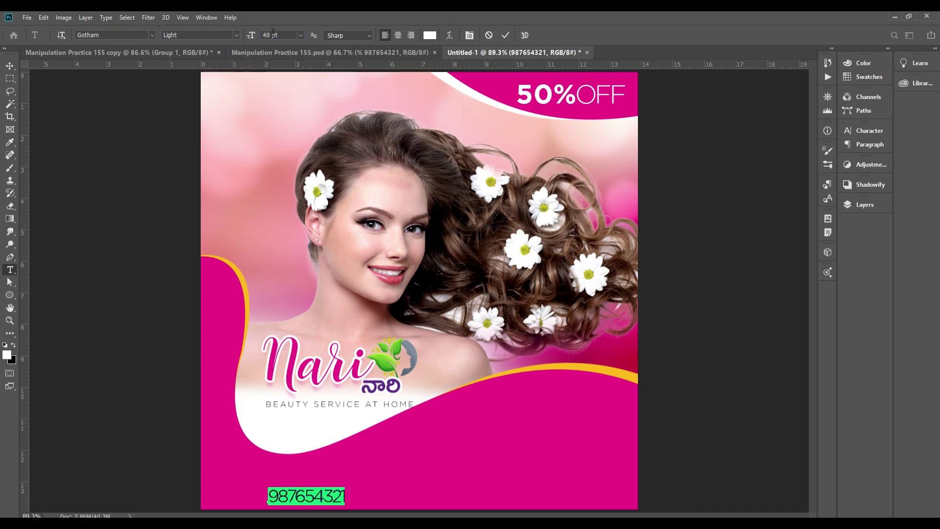
type("30")
key("Return")
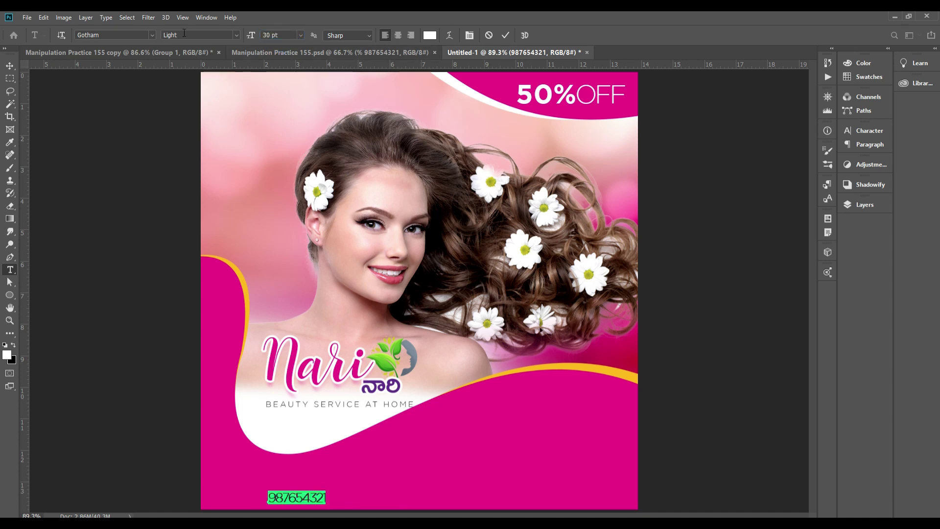
key("ctrl+Return")
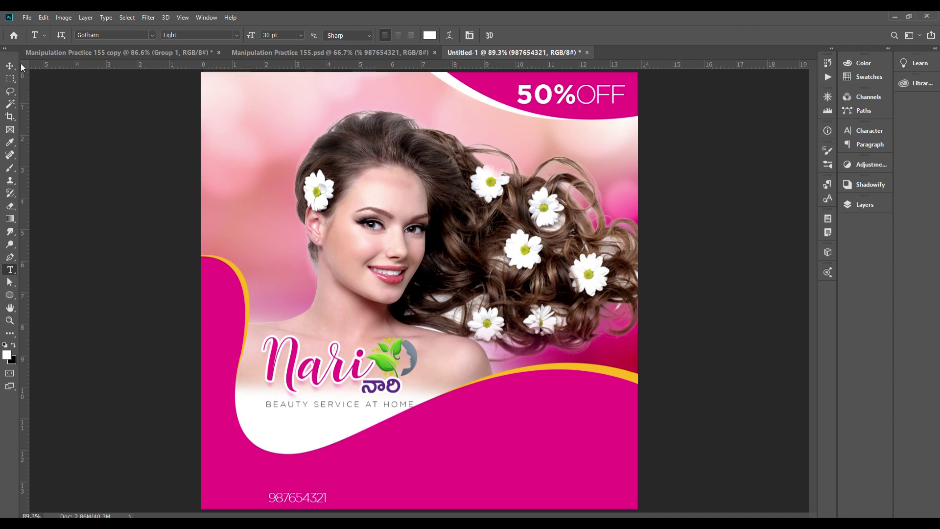
left_click(9, 66)
left_click_drag(317, 496, 283, 489)
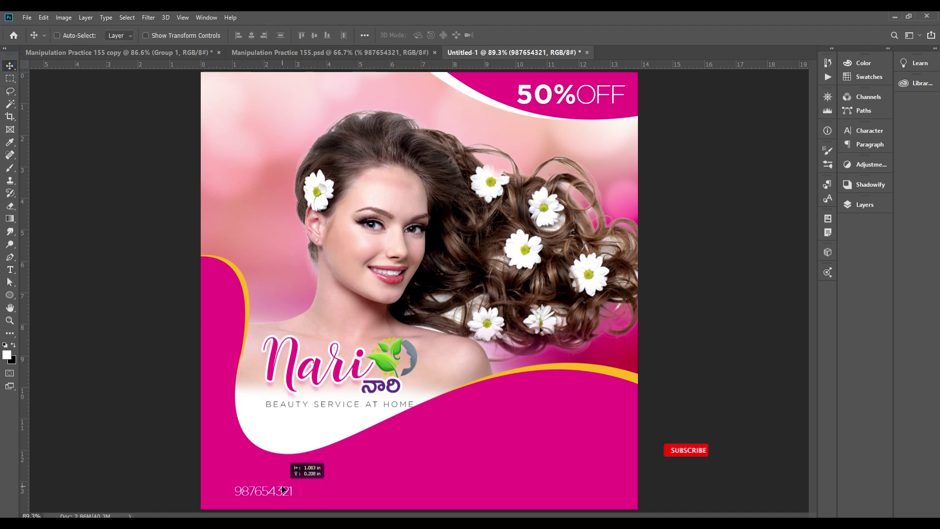
- Add an enlarged ZapfDingbats phone icon before the number and duplicate it to the bottom right
double_click(279, 489)
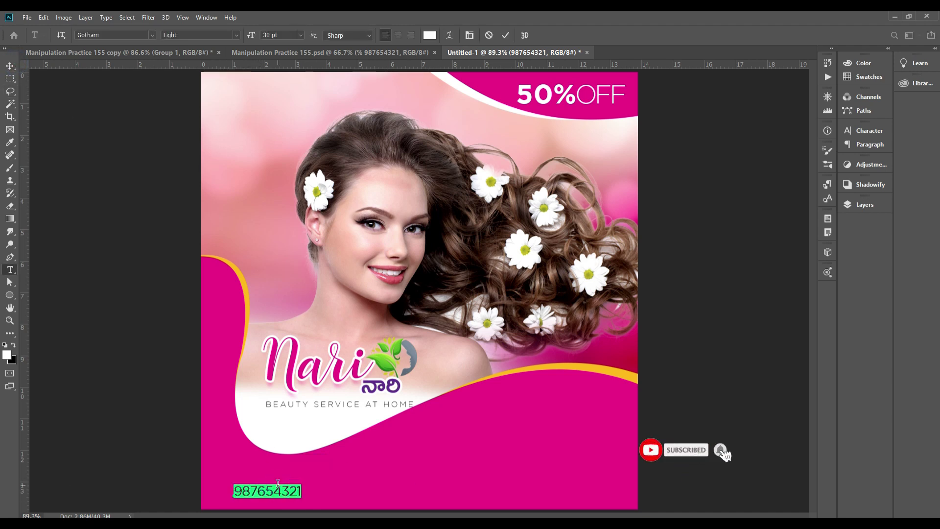
left_click(278, 483)
type("P")
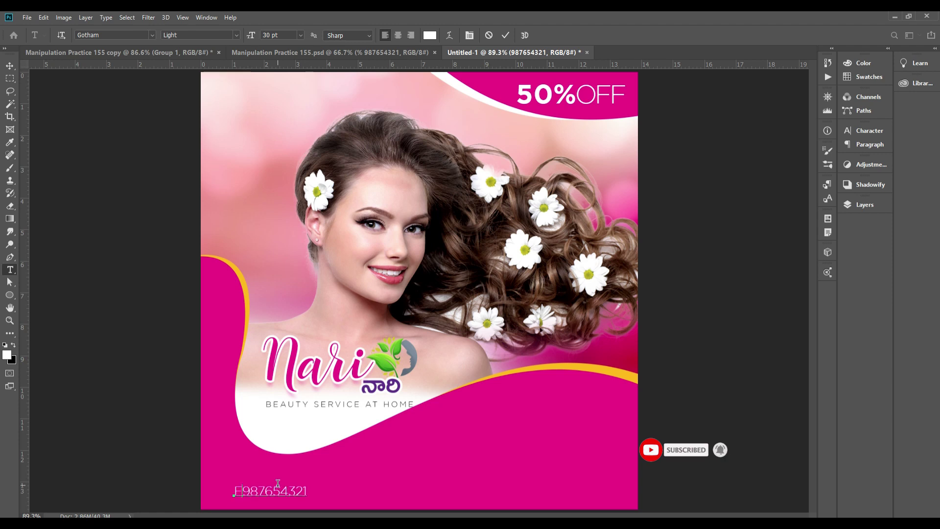
left_click(108, 35)
type("zap")
key("Return")
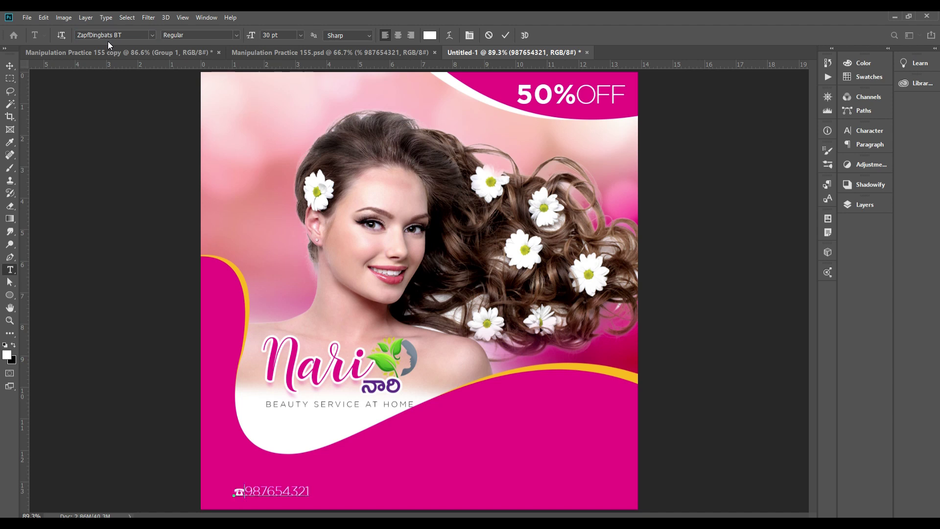
key("ctrl+shift+period")
key("ctrl+shift+period")
key("ctrl+shift+period")
key("ctrl+shift+period")
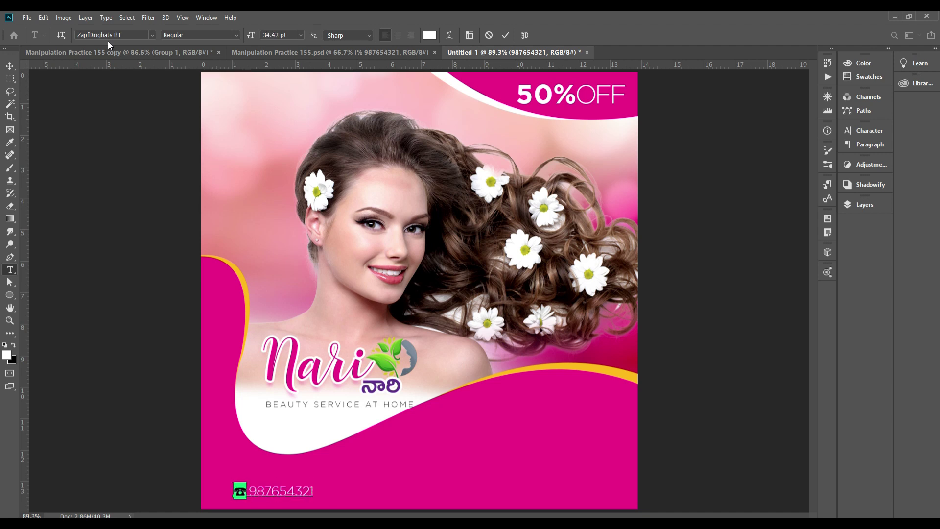
key("ctrl+Return")
key("v")
mouse_move(304, 488)
left_mouse_down()
mouse_move(277, 484)
mouse_move(598, 489)
left_mouse_up()
- Right-align the copied phone line on the right side of the footer
double_click(594, 492)
key("Home")
key("shift+Right")
key("shift+Right")
key("ctrl+a")
key("ctrl+shift+r")
type("www.webstite")
key("ctrl+a")
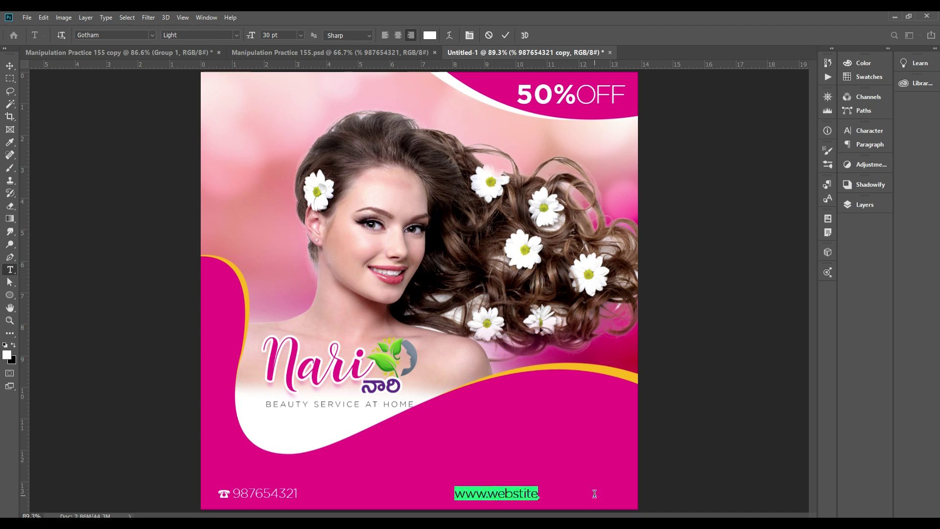
key("Right")
type(".com")
key("ctrl+Return")
- Fill the website and phone number dark, then shift the website to the right edge
key("v")
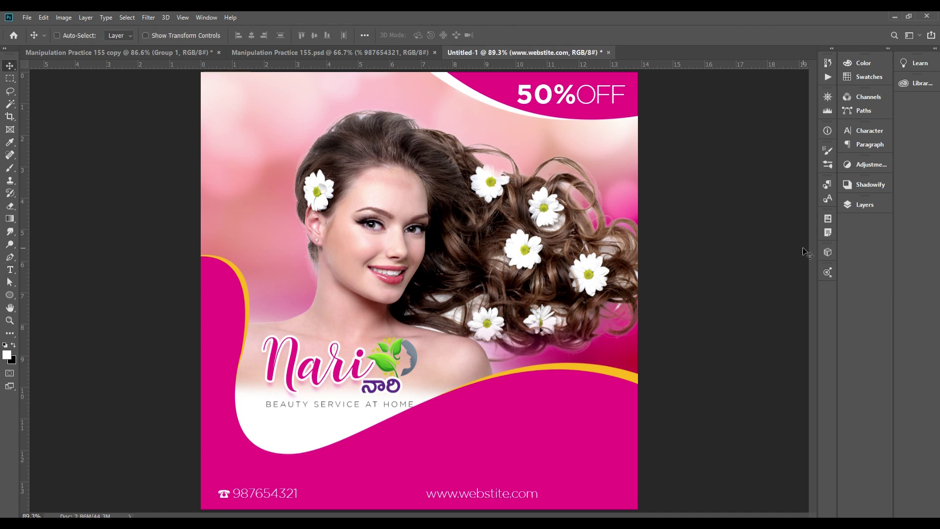
double_click(509, 495)
key("alt+Right")
key("alt+Right")
key("ctrl+Return")
key("v")
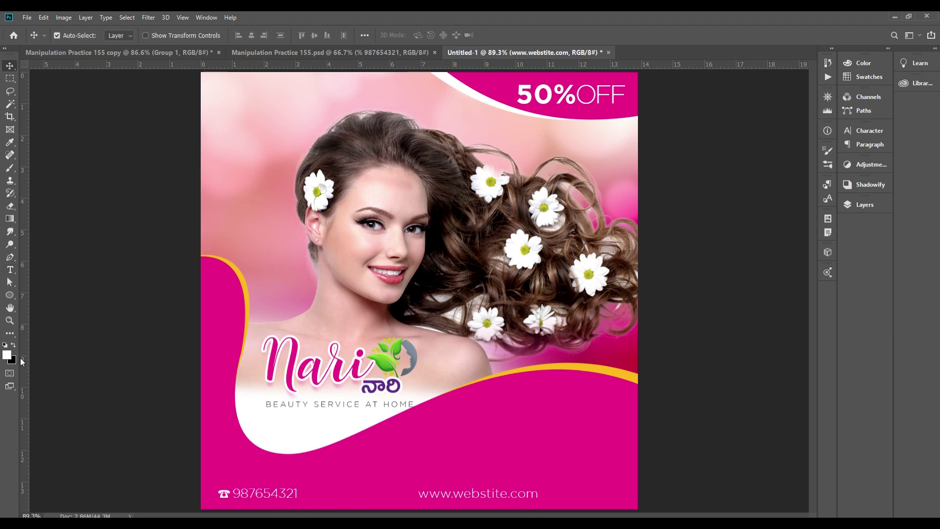
key("ctrl+BackSpace")
left_click(263, 498, "ctrl")
key("ctrl+BackSpace")
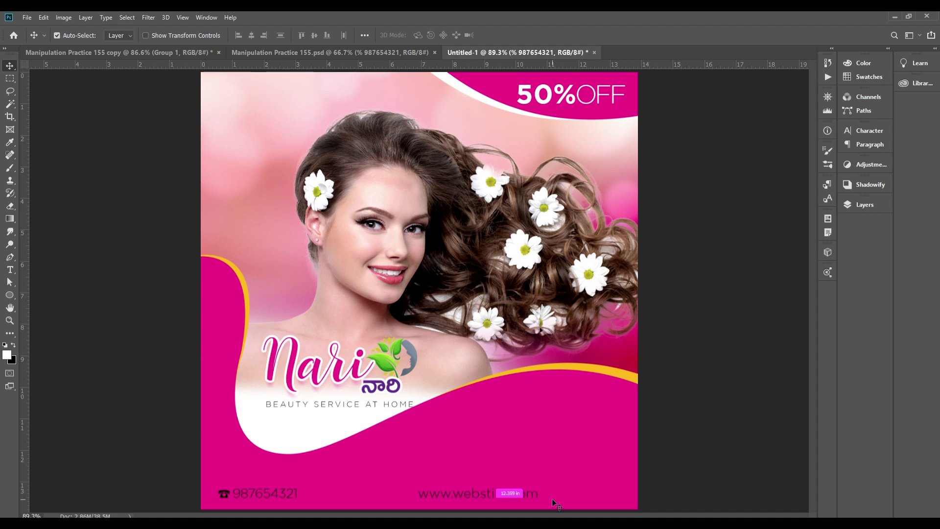
left_click(522, 495, "ctrl")
key("shift+Right")
key("shift+Right")
key("shift+Right")
key("shift+Right")
key("shift+Right")
key("shift+Right")
key("shift+Right")
key("shift+Right")
key("shift+Right")
key("shift+Right")
key("shift+Right")
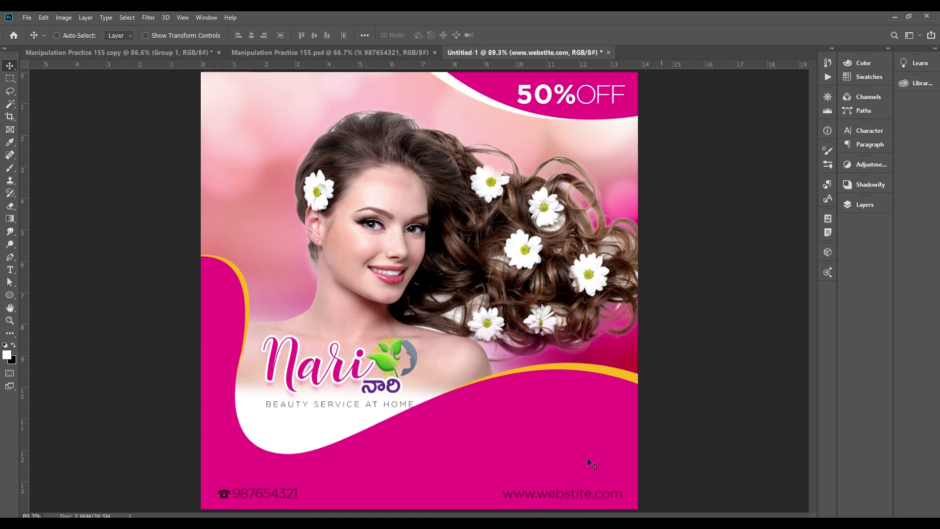
- Enlarge the Nari logo group and raise it slightly
right_click(357, 373)
left_click(371, 378)
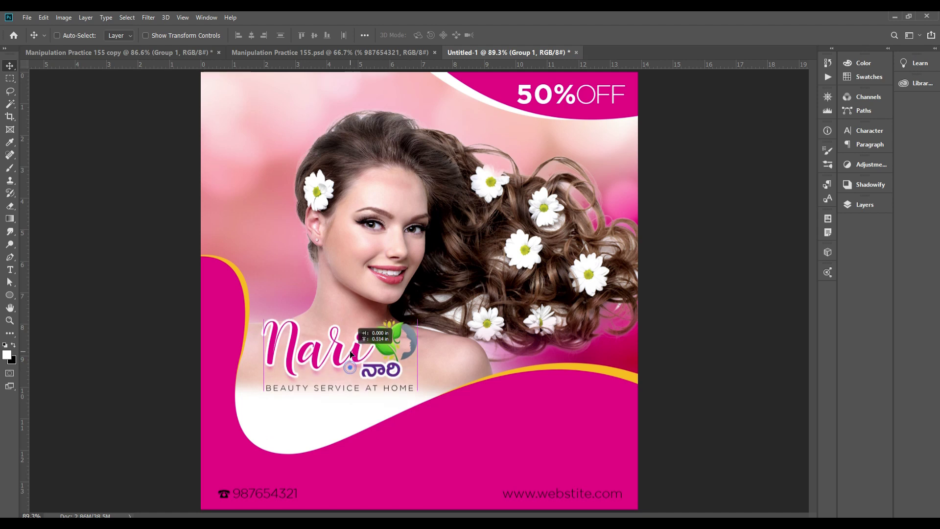
key("Up")
key("Up")
key("Up")
key("Up")
key("Up")
key("Up")
key("Up")
key("Up")
key("ctrl+t")
left_click_drag(419, 366, 434, 376)
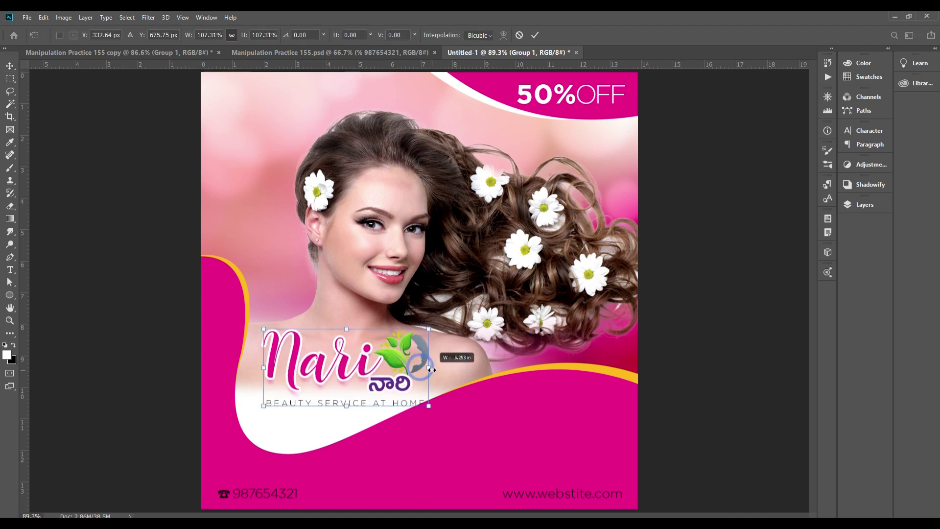
key("Return")
key("Up")
key("Up")
key("Up")
key("Up")
key("Up")
key("Up")
key("Up")
key("Up")
key("Up")
key("Up")
key("Up")
key("Up")
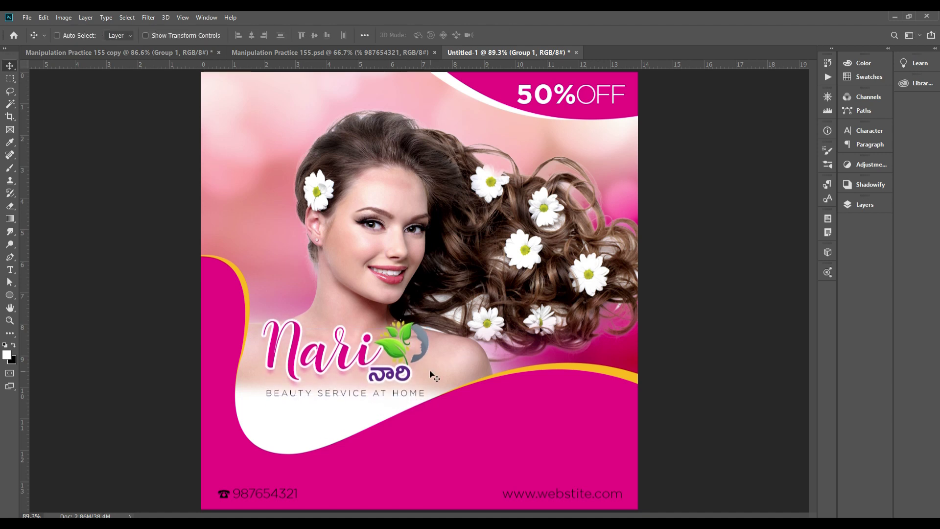
key("Down")
key("Down")
key("Down")
key("Down")
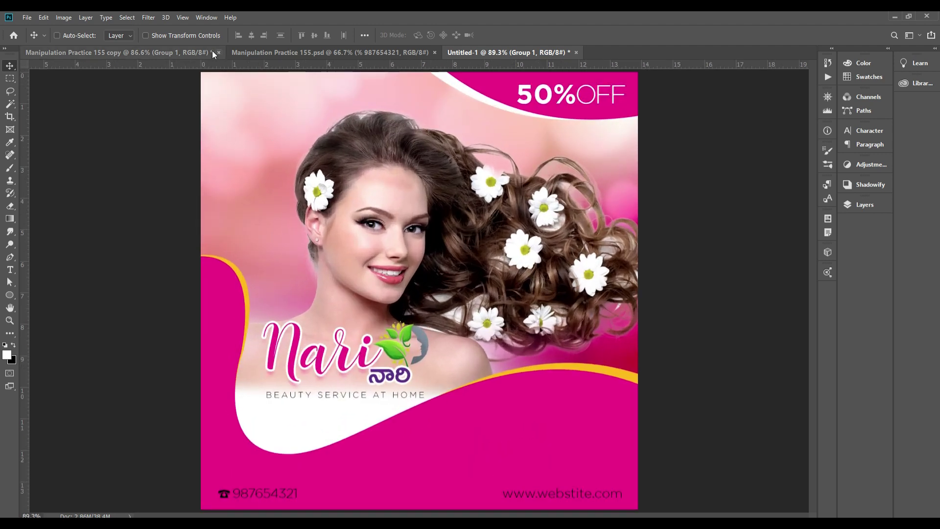
- Bring the skincare machine image into the poster and set it at the lower right
left_click(139, 53)
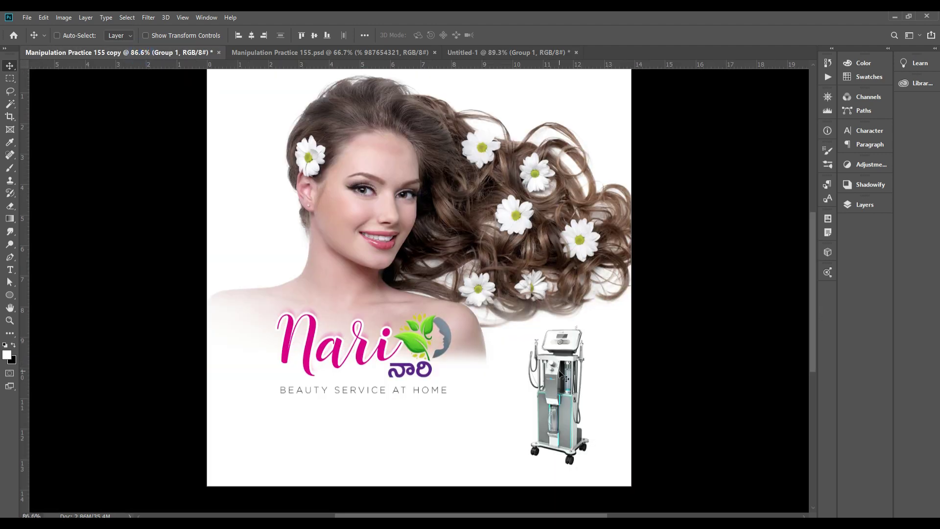
left_click_drag(563, 377, 497, 54)
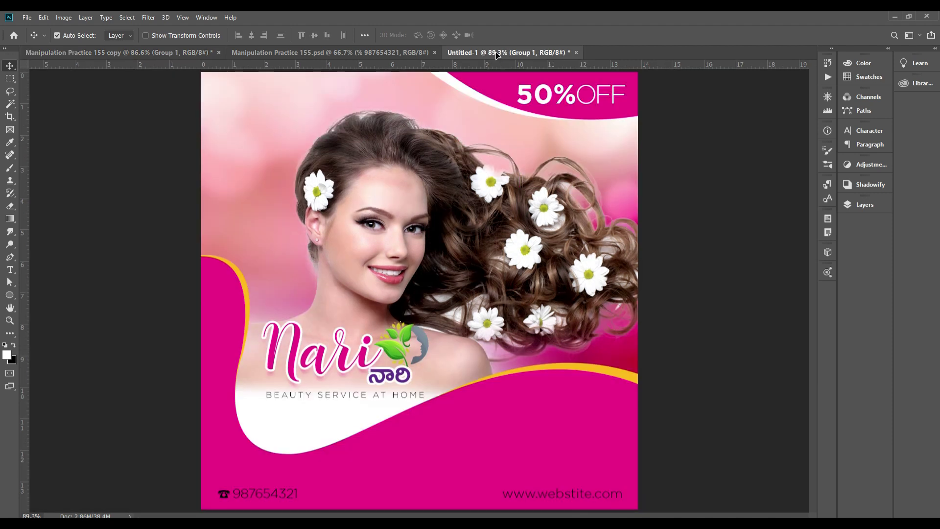
left_click_drag(497, 53, 522, 417)
key("ctrl+t")
mouse_move(592, 428)
left_mouse_down()
mouse_move(603, 425)
mouse_move(592, 415)
left_mouse_up()
key("Return")
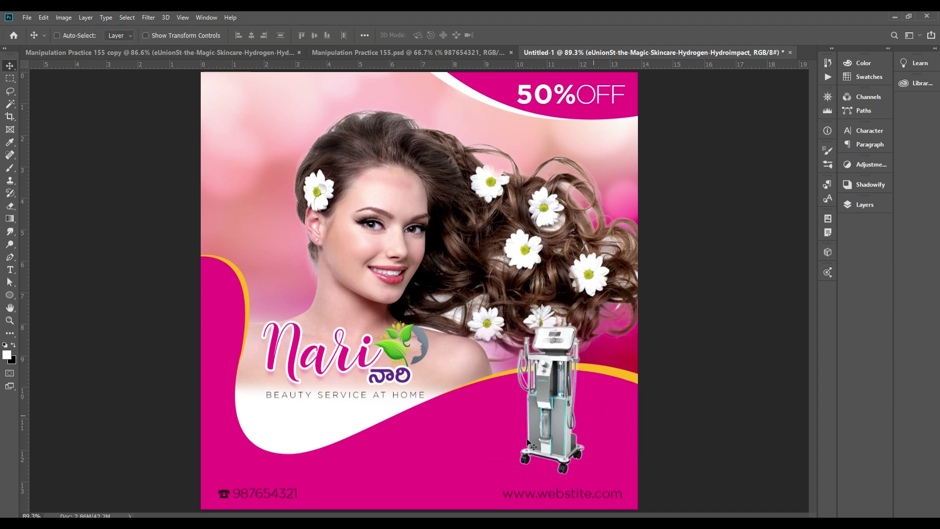
key("ctrl+minus")
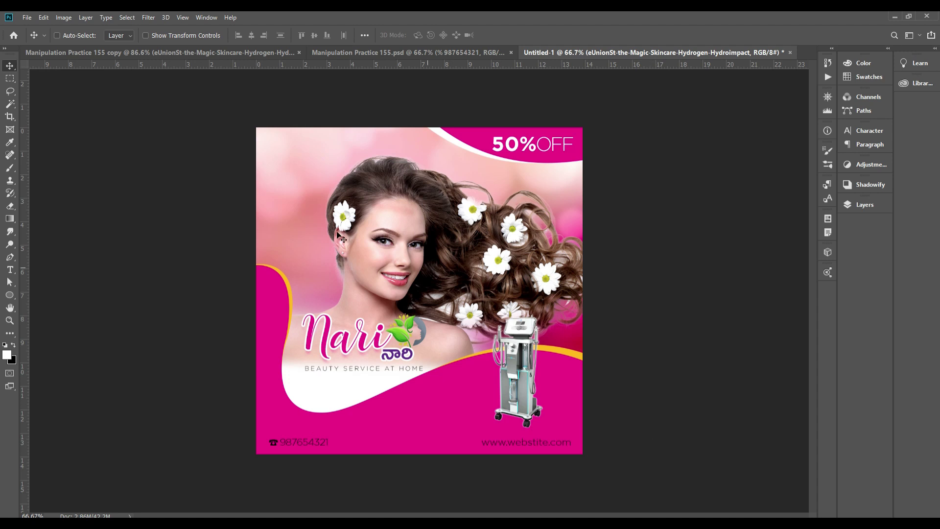
left_click(15, 296)
left_click(49, 298)
- Draw a white band across the ad's bottom, layered just beneath the footer text
left_click_drag(242, 430, 601, 458)
key("v")
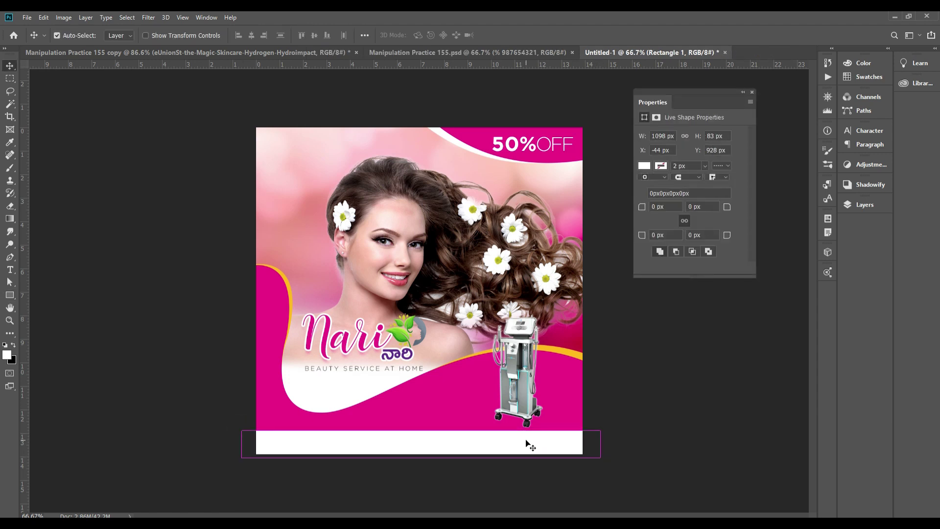
key("ctrl+shift+bracketleft")
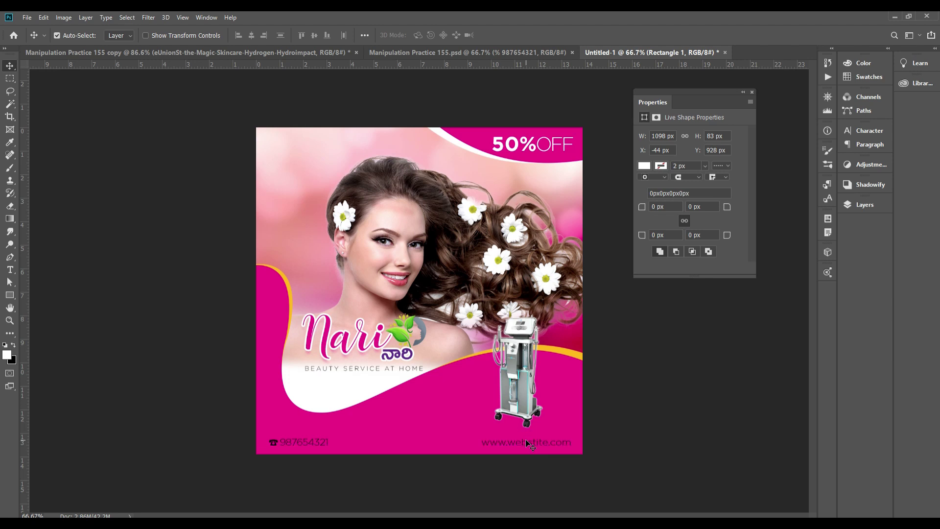
key("ctrl+bracketright")
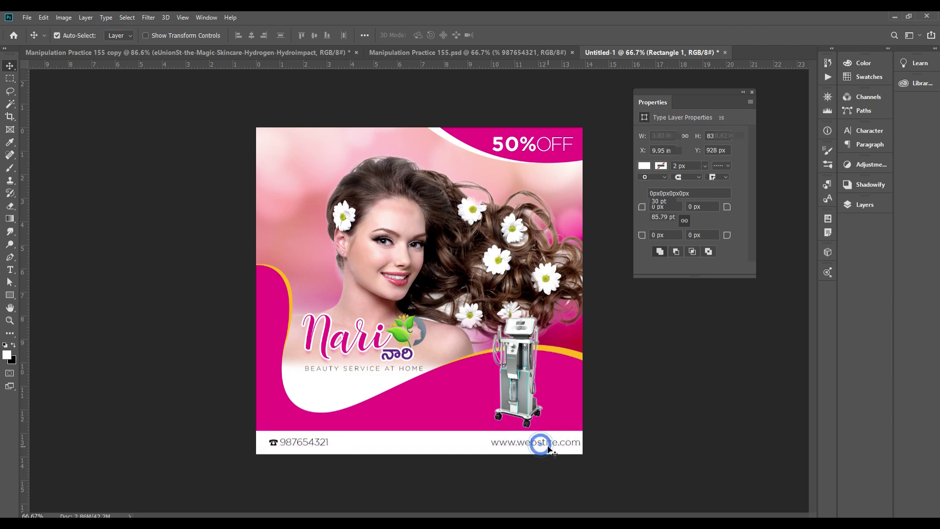
- Nudge the website text into place and collapse the properties panel
left_click(542, 448, "ctrl")
key("Left")
key("Left")
key("Left")
key("Right")
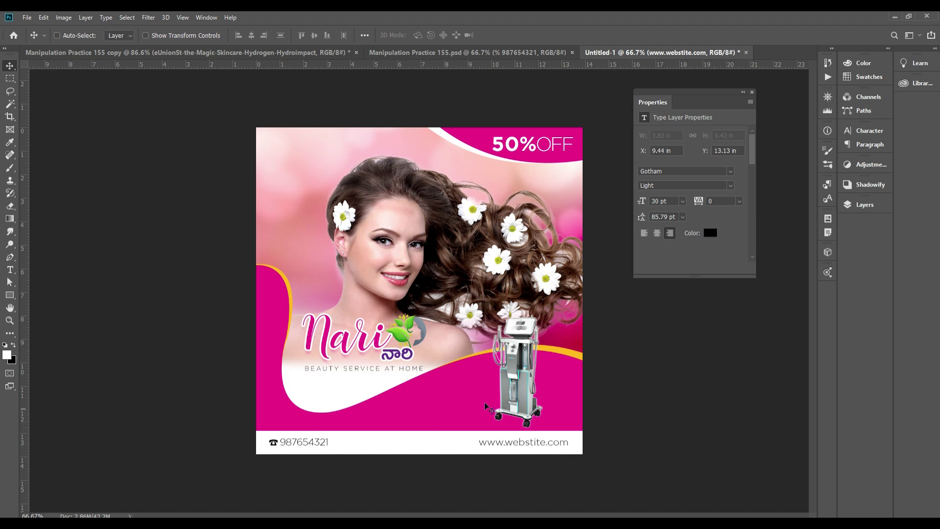
left_click(507, 406, "ctrl")
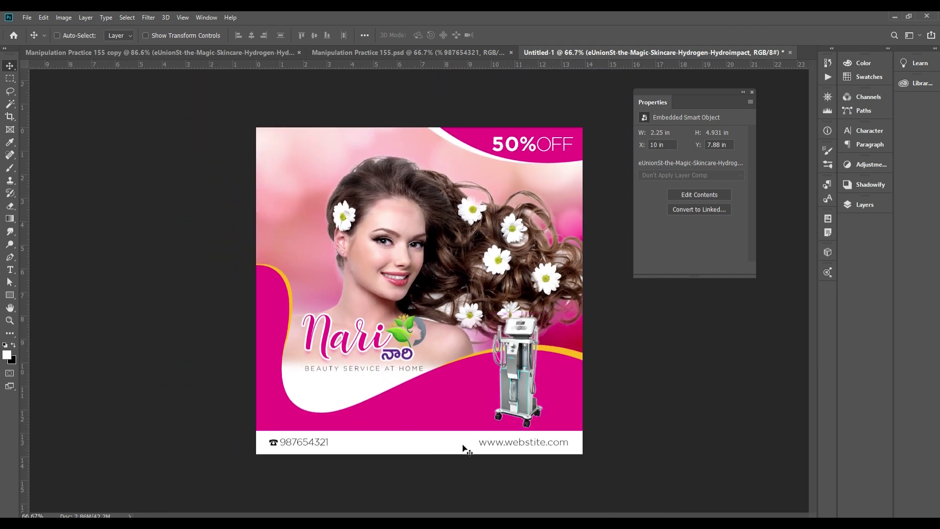
left_click(744, 92)
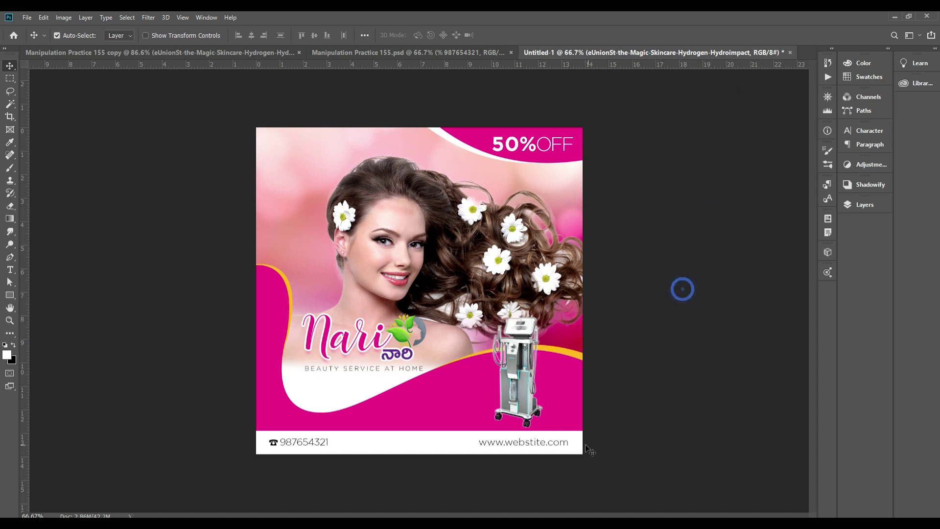
- Duplicate the website text onto the pink wave as a right-aligned copy
mouse_move(541, 465)
left_mouse_down()
mouse_move(532, 428)
mouse_move(471, 413)
left_mouse_up()
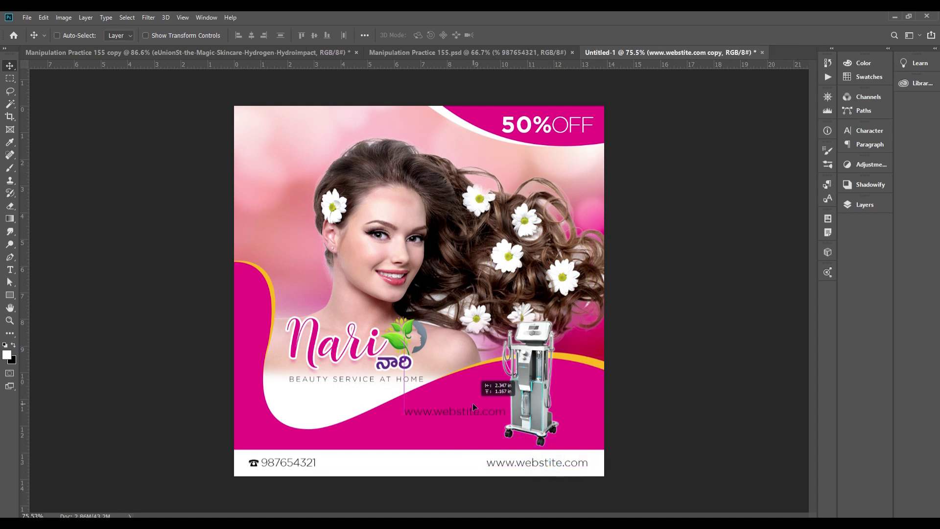
double_click(471, 414)
key("ctrl+shift+l")
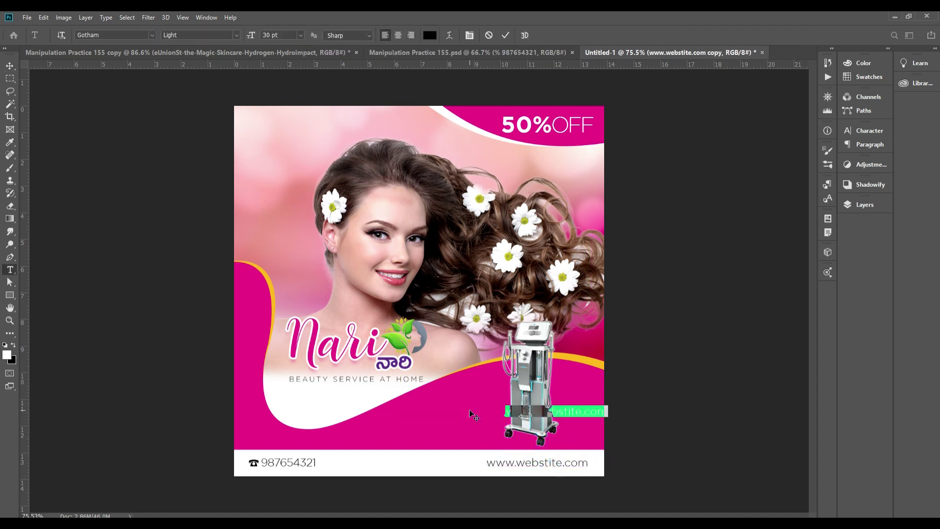
key("ctrl+shift+r")
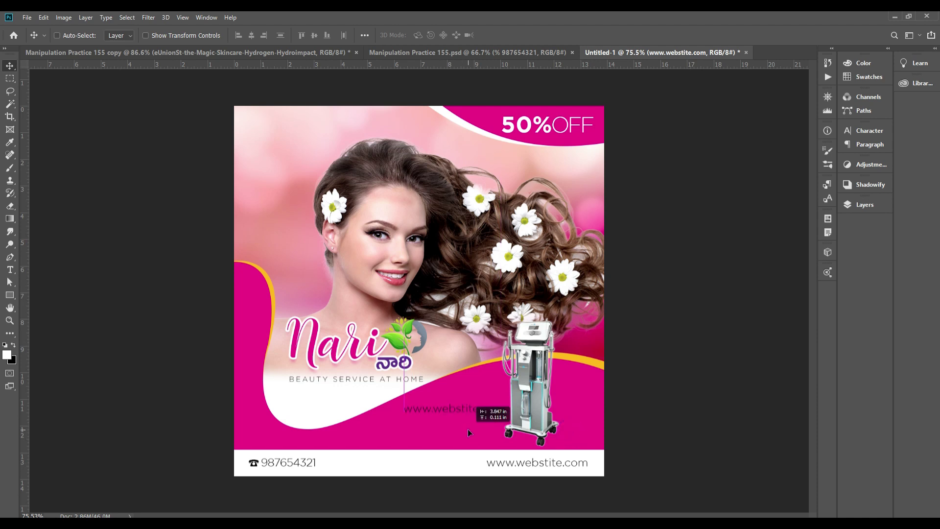
key("ctrl+Return")
- Retype the copy as 'Chilli Top tm' and move it down-left
double_click(465, 409)
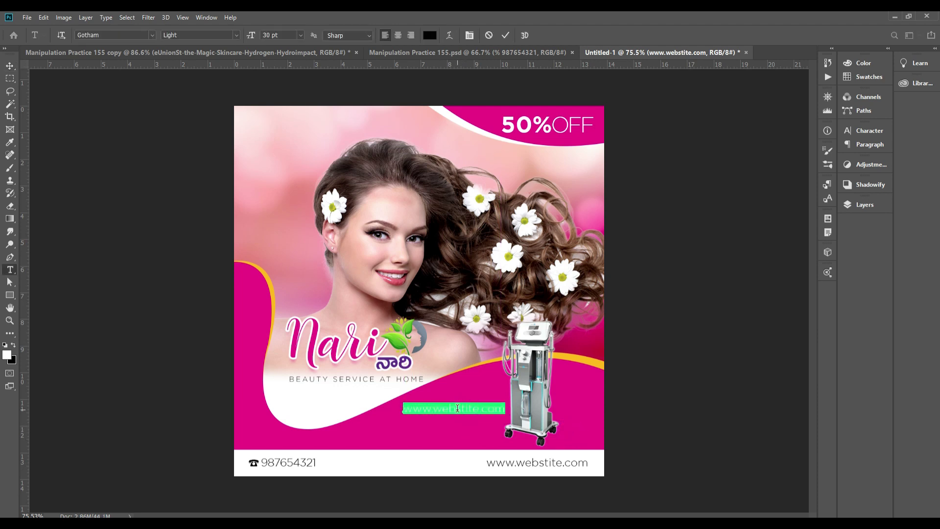
type("Chilli Top m")
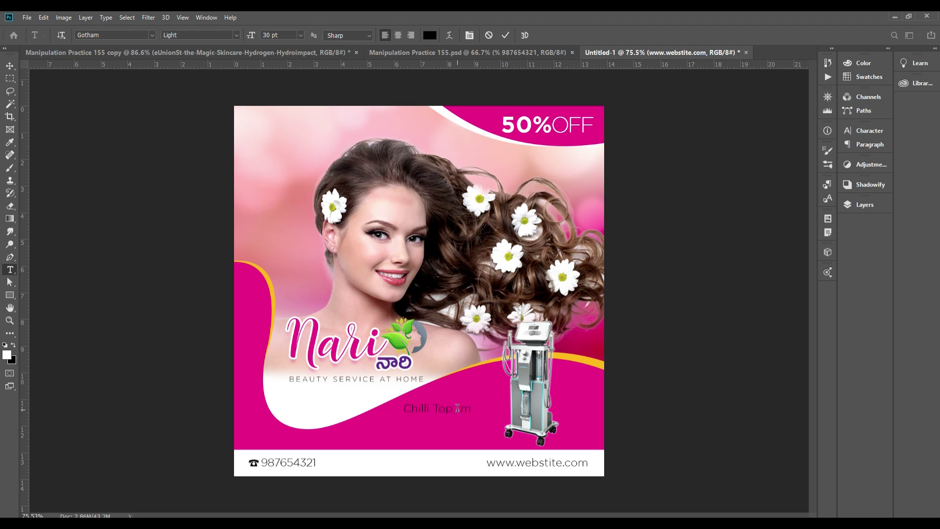
key("ctrl+Return")
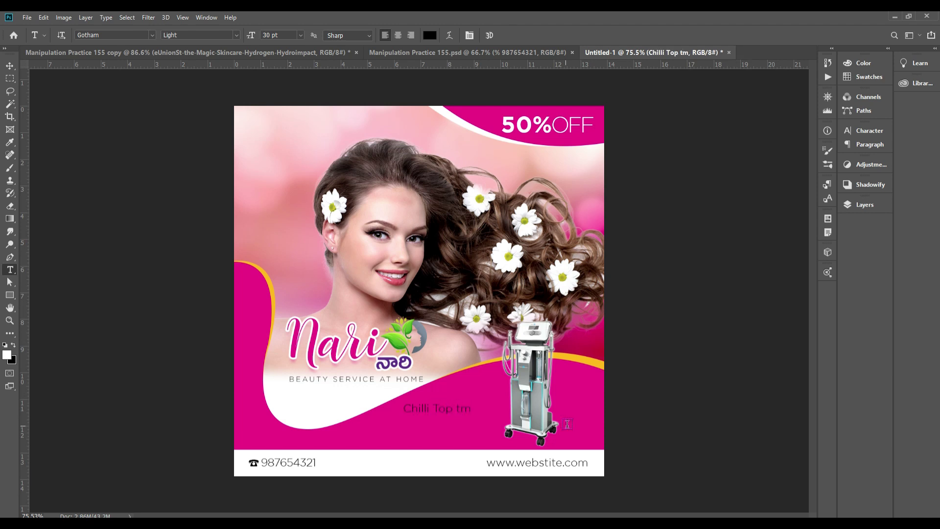
key("v")
left_click_drag(473, 396, 468, 413)
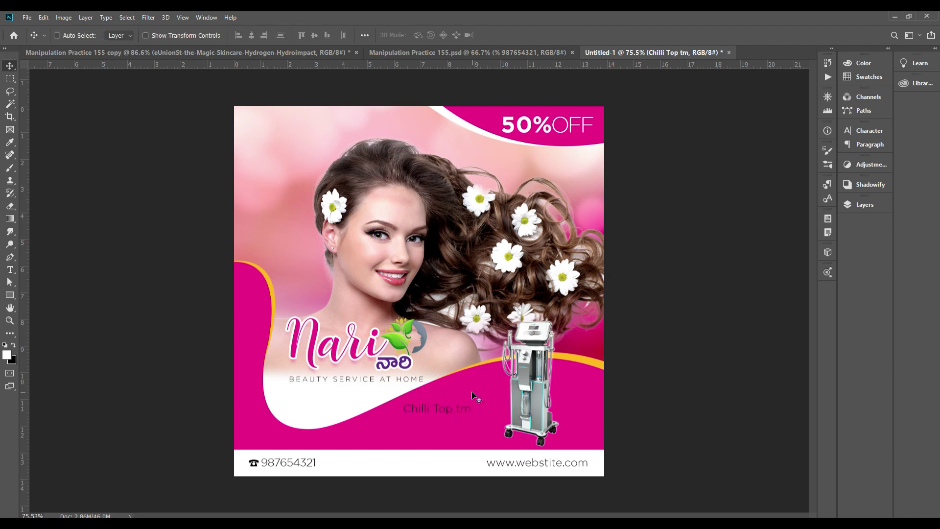
- Change the text to two lines, 'Chillitip TM' and 'Technoogy', with tighter leading
double_click(435, 407)
key("shift+End")
key("Delete")
type("tip TM")
key("Return")
type("Technoogy")
key("ctrl+a")
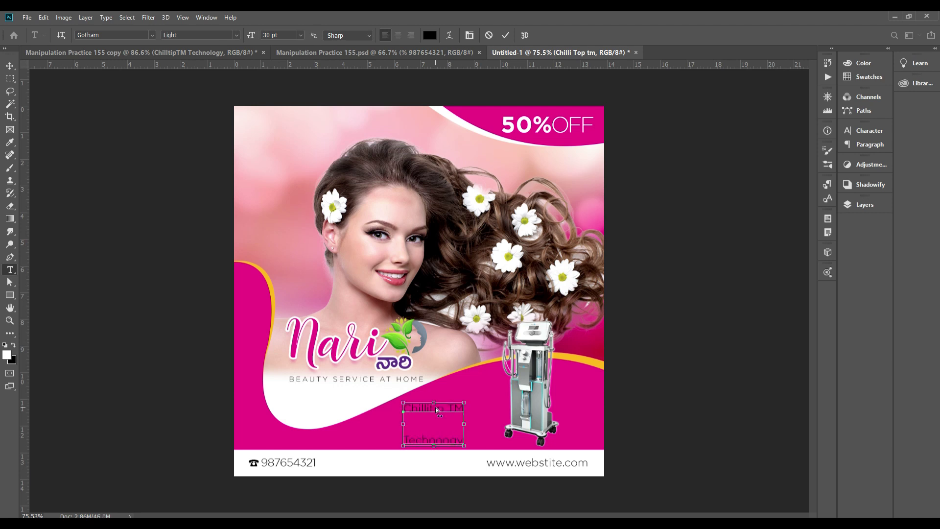
key("alt+Up")
key("alt+Up")
key("alt+Up")
key("alt+Up")
key("alt+Up")
key("alt+Up")
key("alt+Up")
key("alt+Up")
key("ctrl+Return")
- Enlarge the Chillitip TM Technoogy caption with free transform
key("ctrl+t")
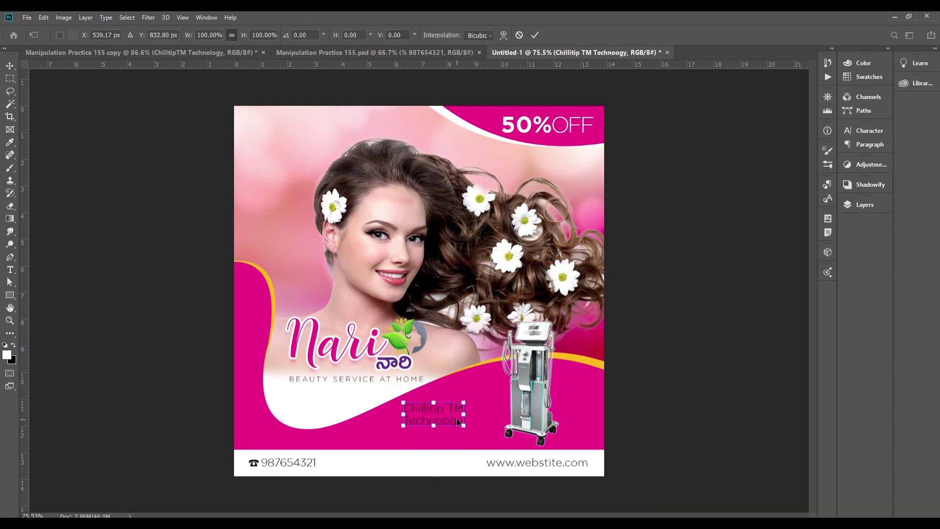
mouse_move(467, 420)
left_mouse_down()
mouse_move(491, 424)
mouse_move(474, 416)
left_mouse_up()
key("Return")
key("ctrl+t")
key("Return")
key("t")
left_click(439, 418)
key("ctrl+a")
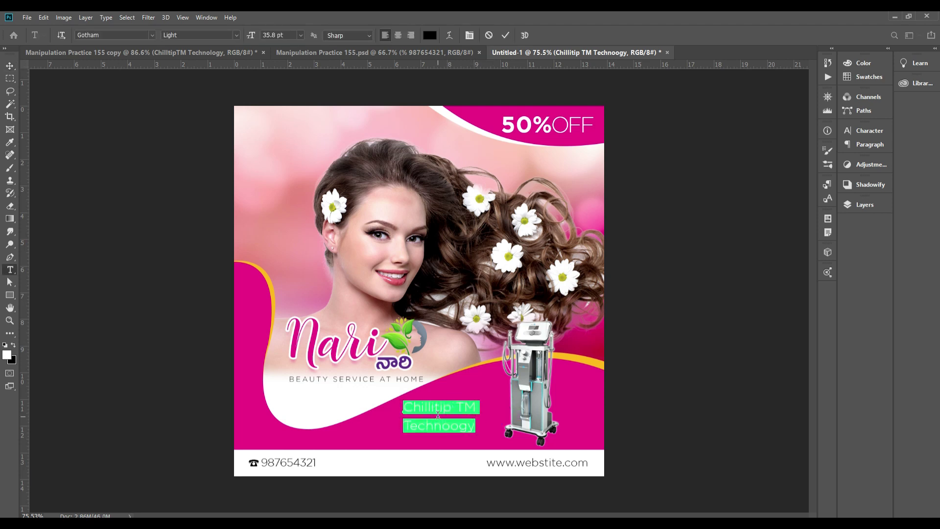
key("ctrl+Return")
key("v")
- Move the caption right so it sits beside the skincare machine
left_click_drag(437, 415, 461, 418)
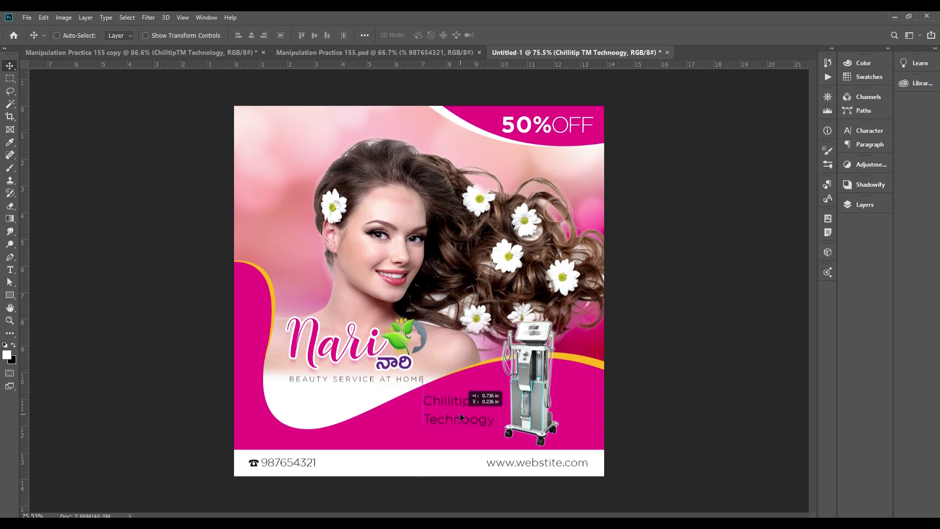
key("ctrl+t")
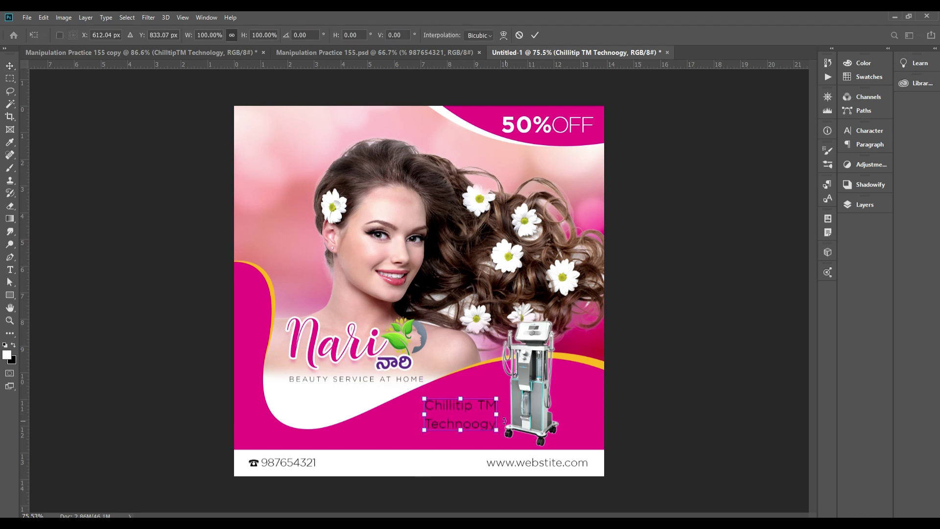
key("Return")
left_click_drag(460, 413, 462, 410)
double_click(466, 413)
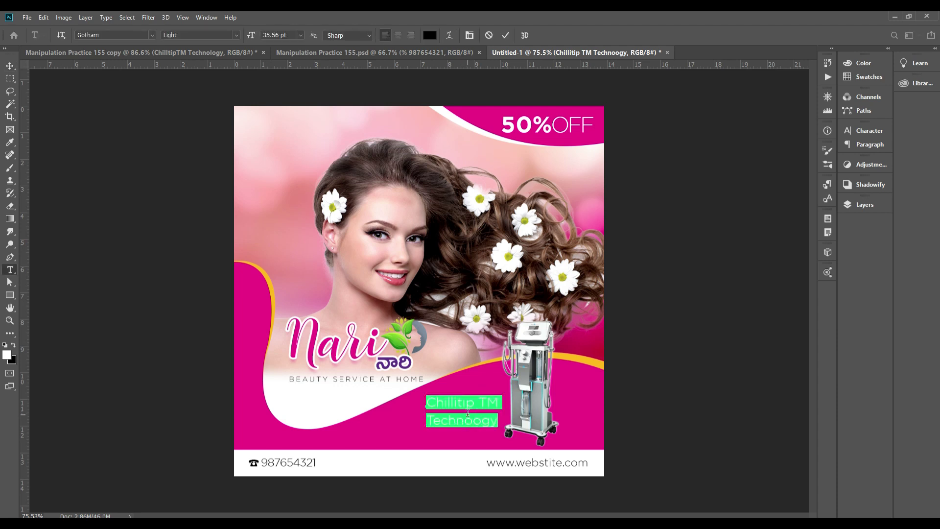
key("ctrl+Return")
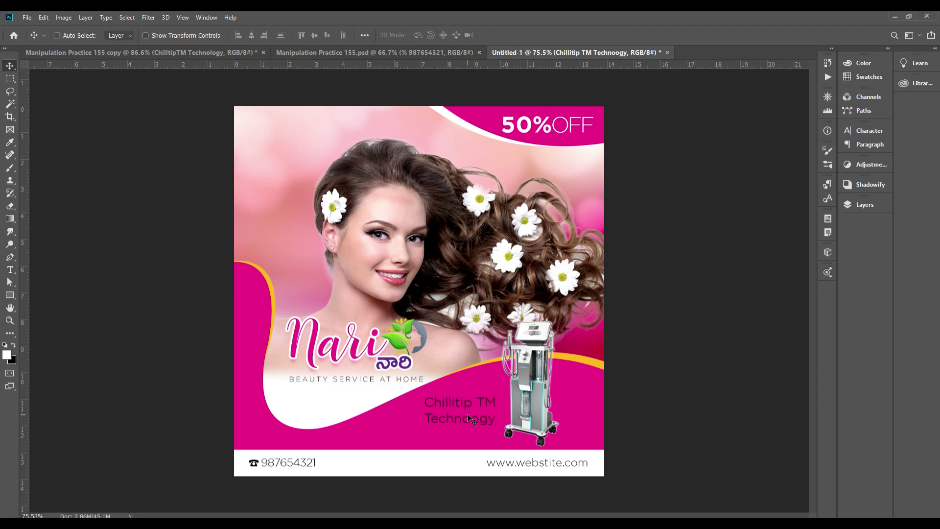
scroll(466, 413, "up", 3)
scroll(467, 413, "up", 1)
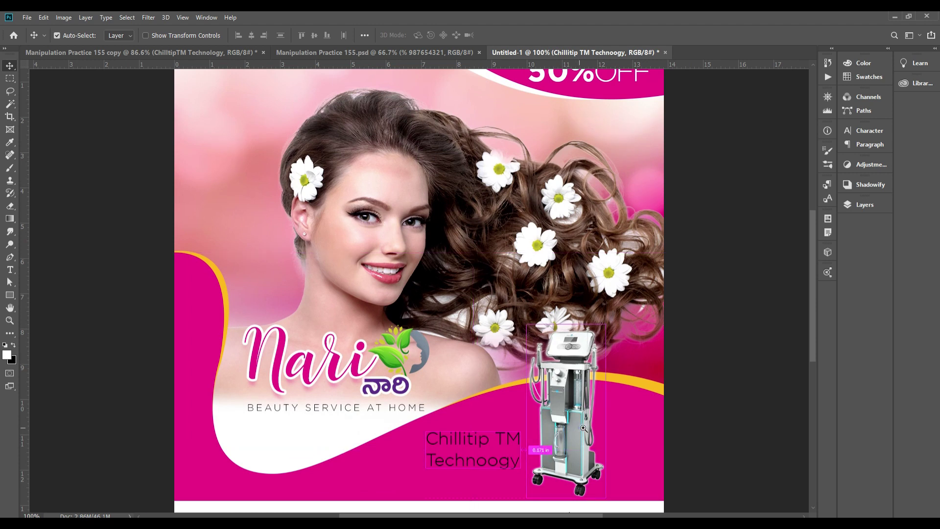
scroll(587, 440, "up", 1)
left_click_drag(588, 440, 577, 406)
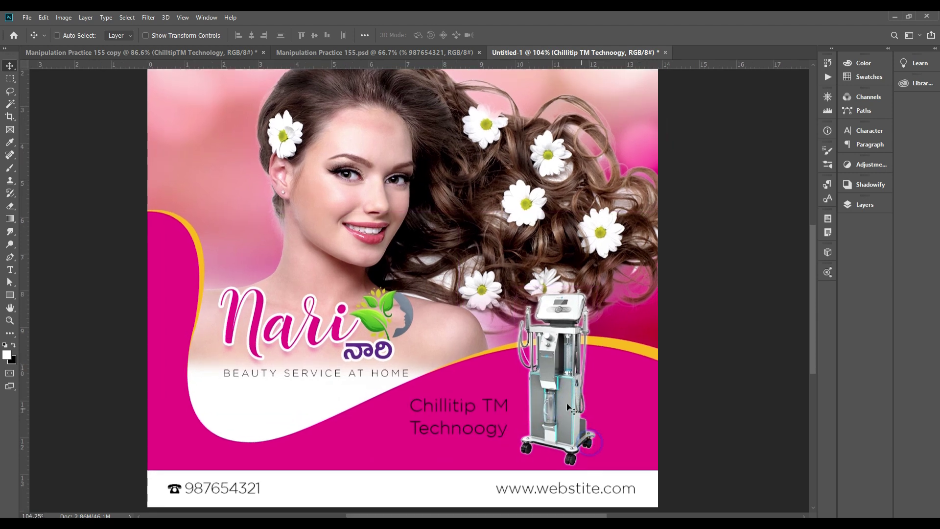
- Draw a white box over the Chillitip TM line, layered beneath the product text
left_click(9, 294)
left_click_drag(405, 391, 546, 417)
key("v")
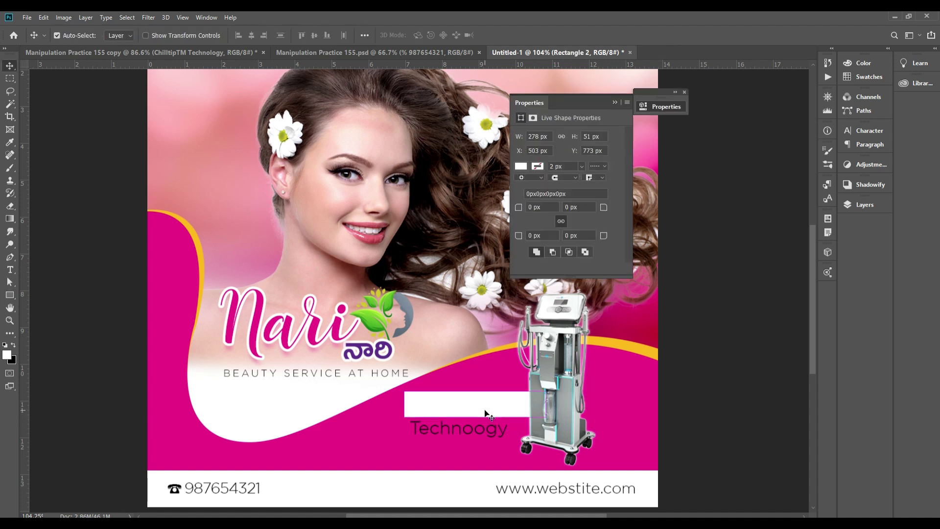
key("ctrl+[")
key("ctrl+]")
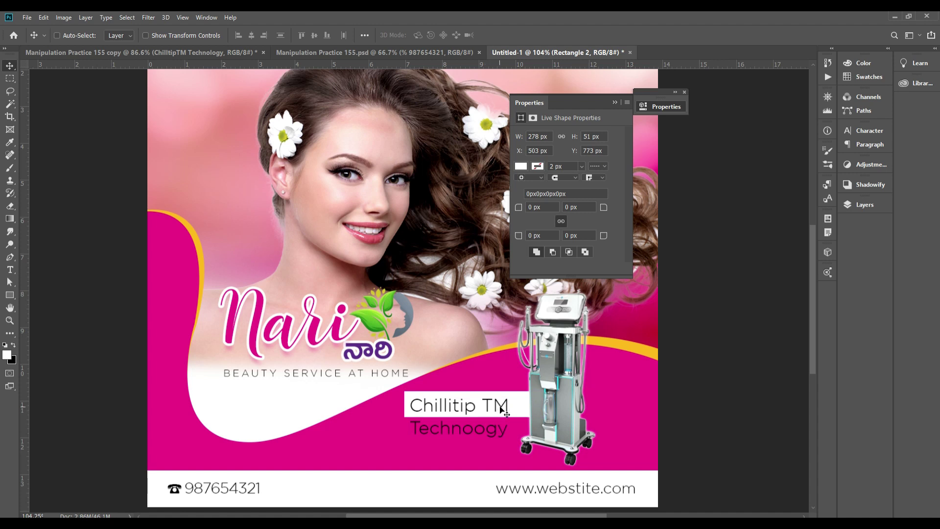
left_click_drag(476, 391, 477, 395)
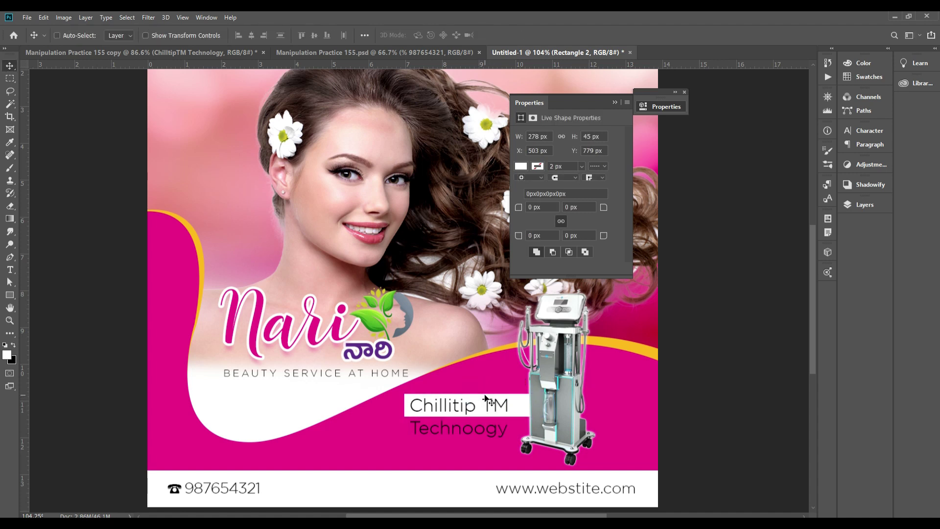
- Mask the white box and fade out its right end with a gradient
key("F7")
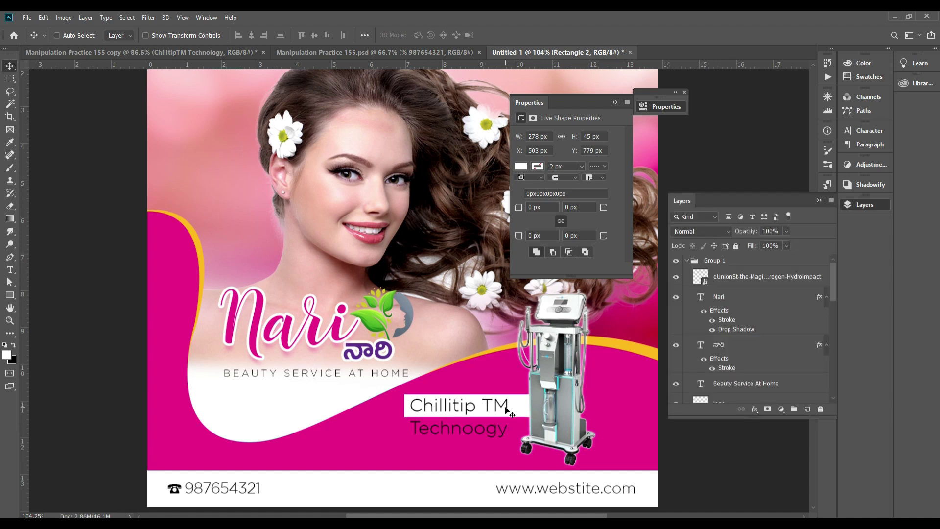
left_click(533, 413, "ctrl")
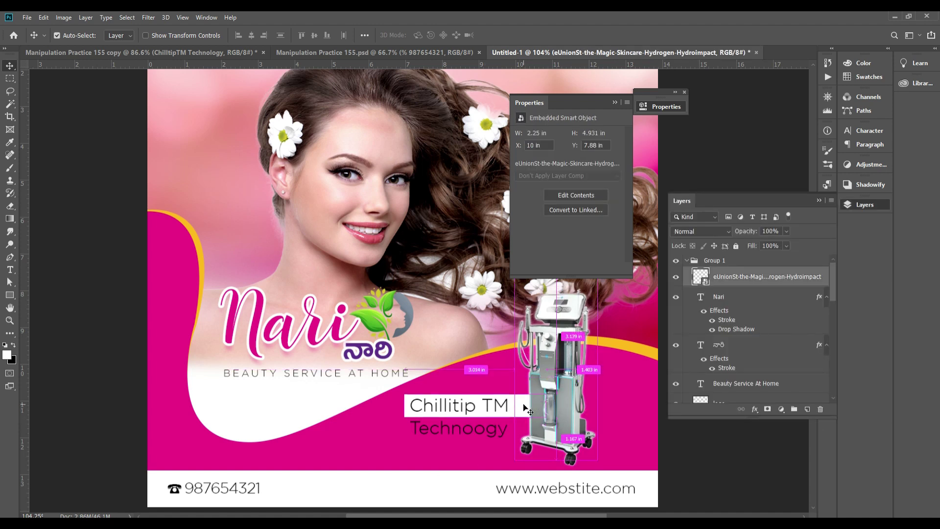
left_click_drag(516, 409, 515, 401)
key("ctrl+z")
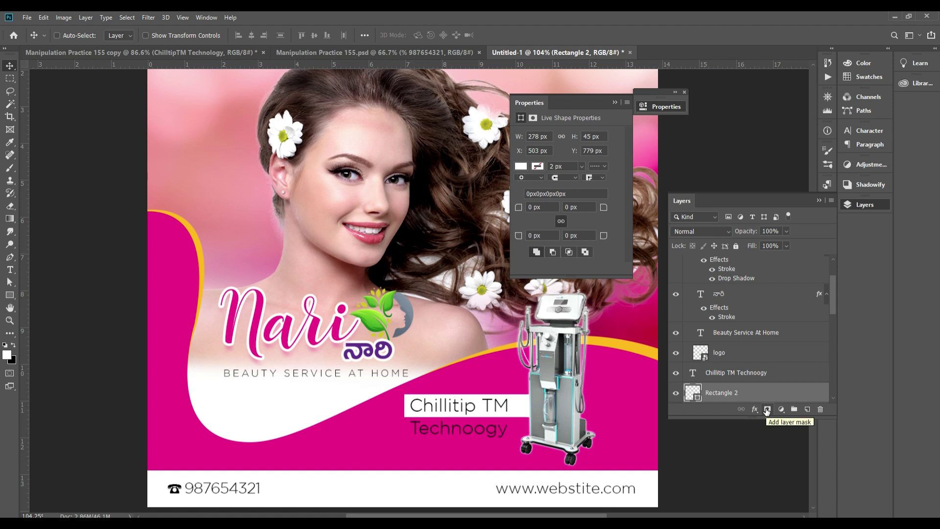
left_click(766, 409)
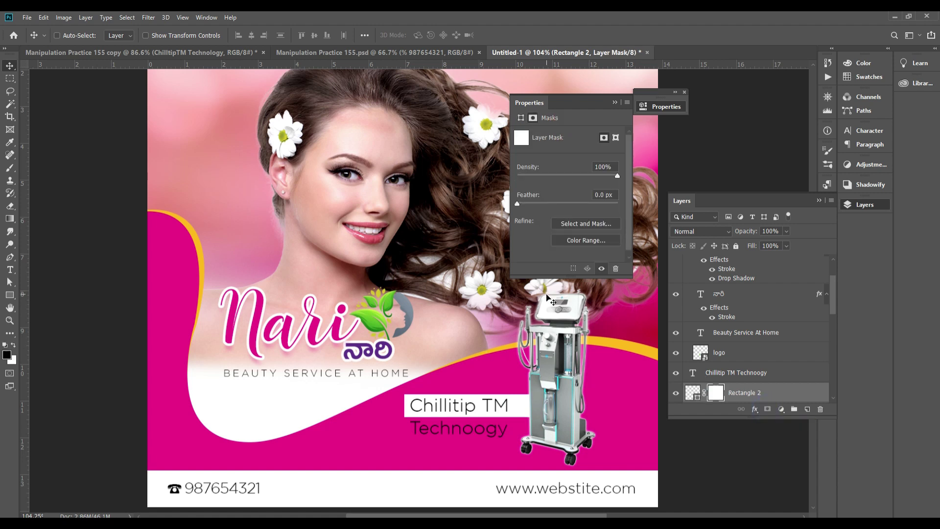
key("g")
mouse_move(525, 404)
left_mouse_down()
mouse_move(504, 405)
mouse_move(521, 408)
left_mouse_up()
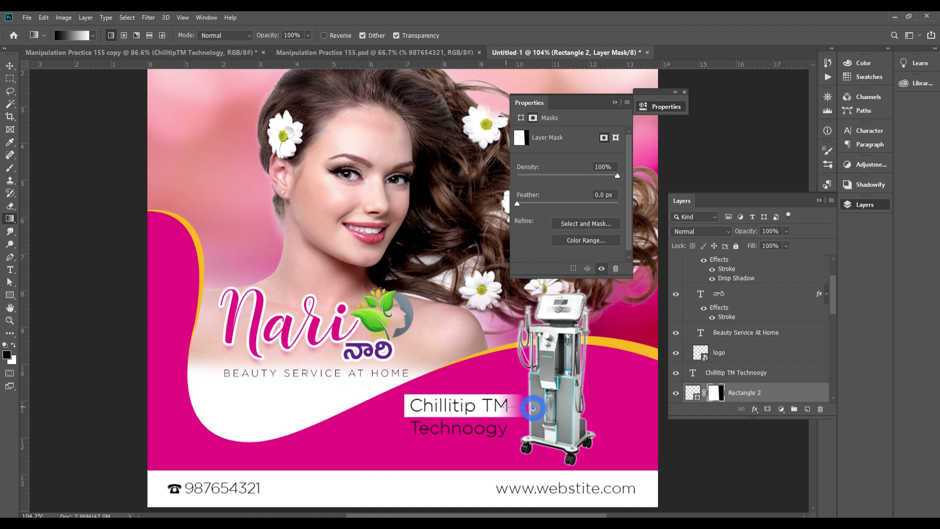
key("v")
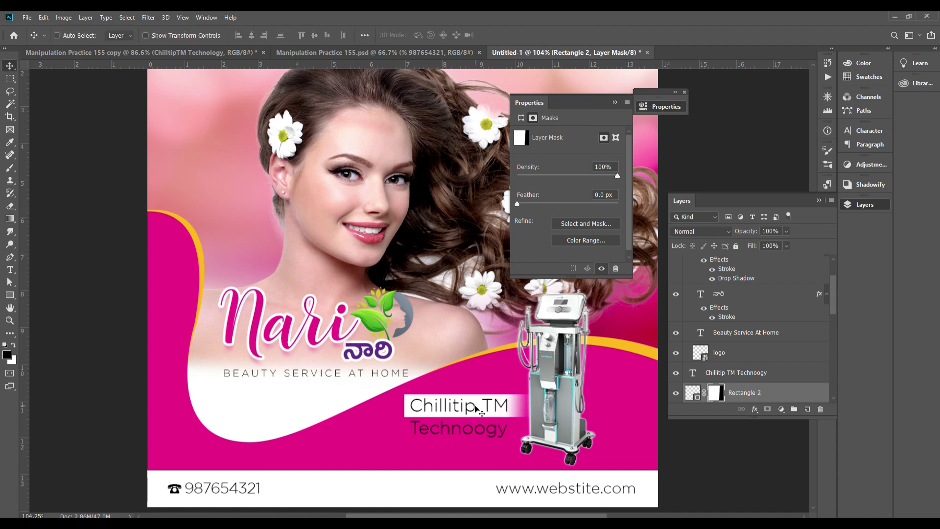
- Set the box to 20% opacity and duplicate it down behind Technoogy
left_click(693, 395)
key("2")
key("5")
key("3")
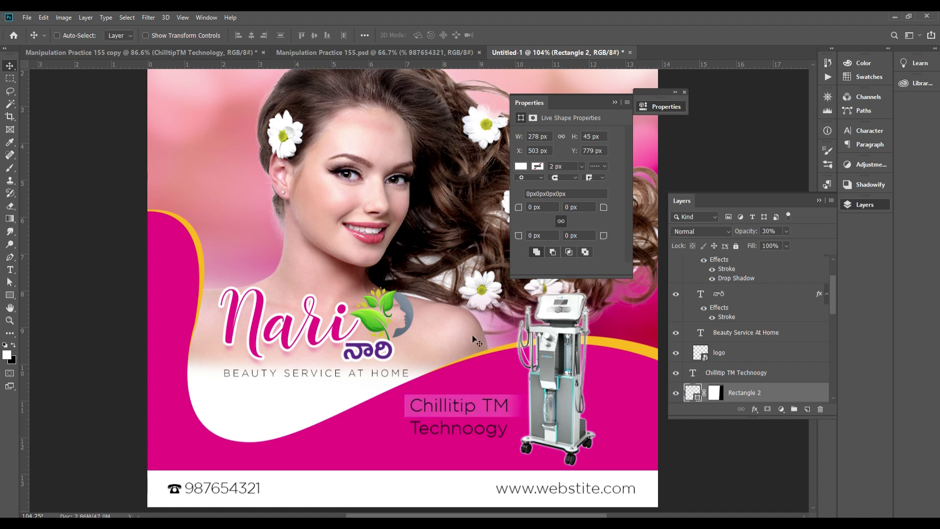
key("2")
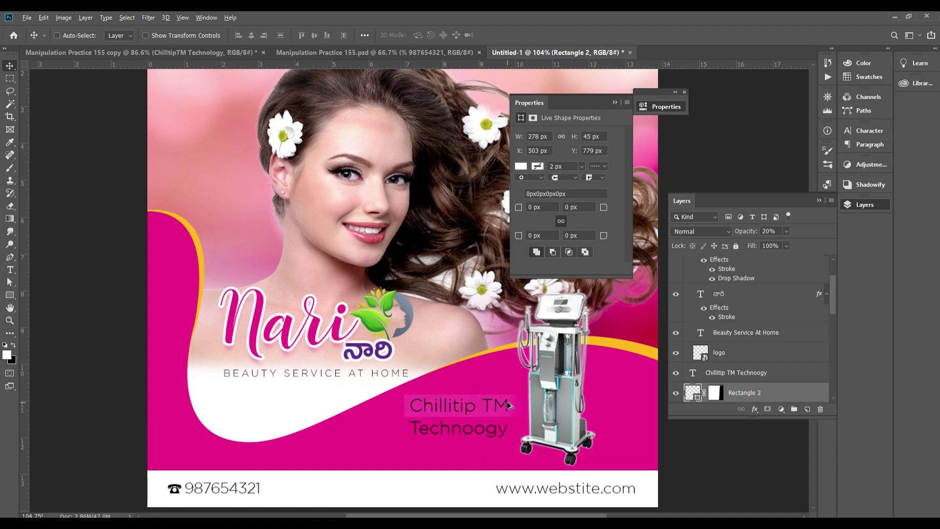
left_click_drag(510, 402, 510, 424)
- Lower the Technoogy box and widen the caption's line spacing
key("Down")
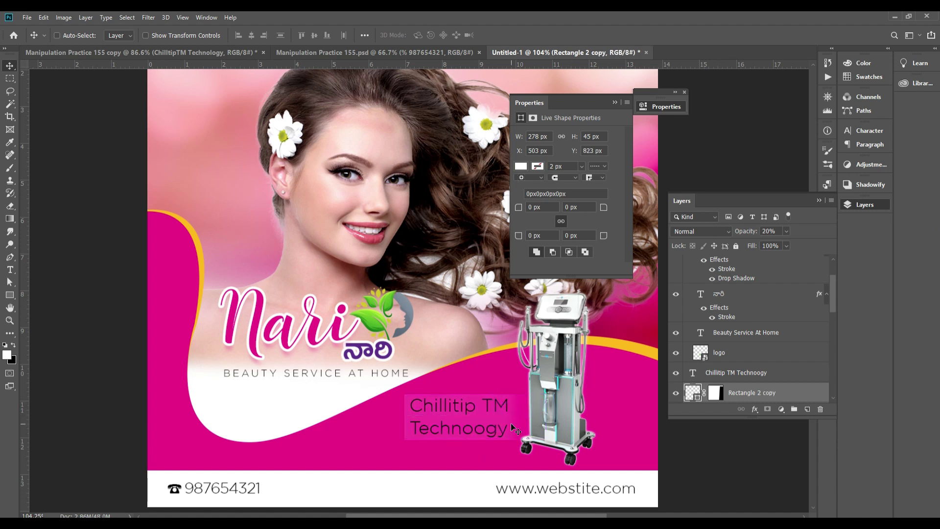
key("shift+Down")
key("t")
left_click(488, 425)
key("ctrl+a")
key("alt+Down")
key("alt+Down")
key("ctrl+Return")
key("v")
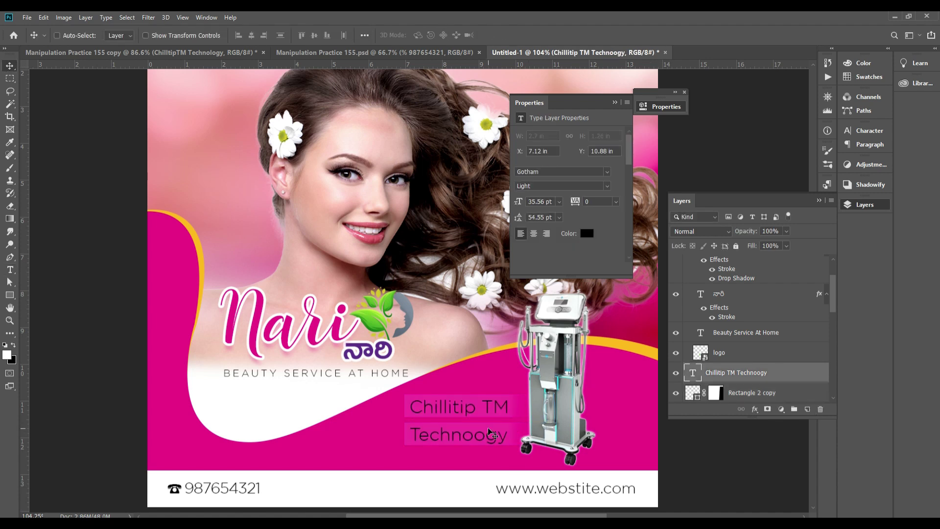
- Make the TM after Chillitip a superscript
key("t")
double_click(482, 399)
key("ctrl+t")
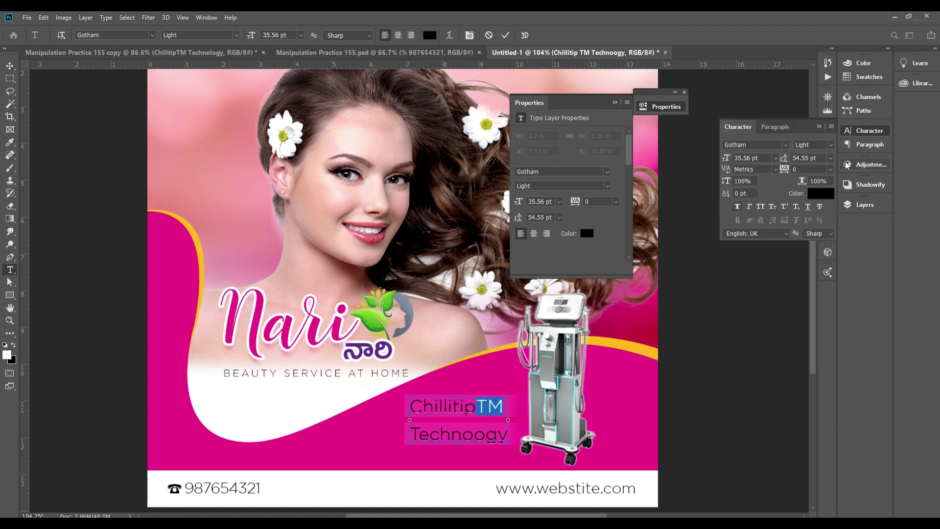
left_click(785, 206)
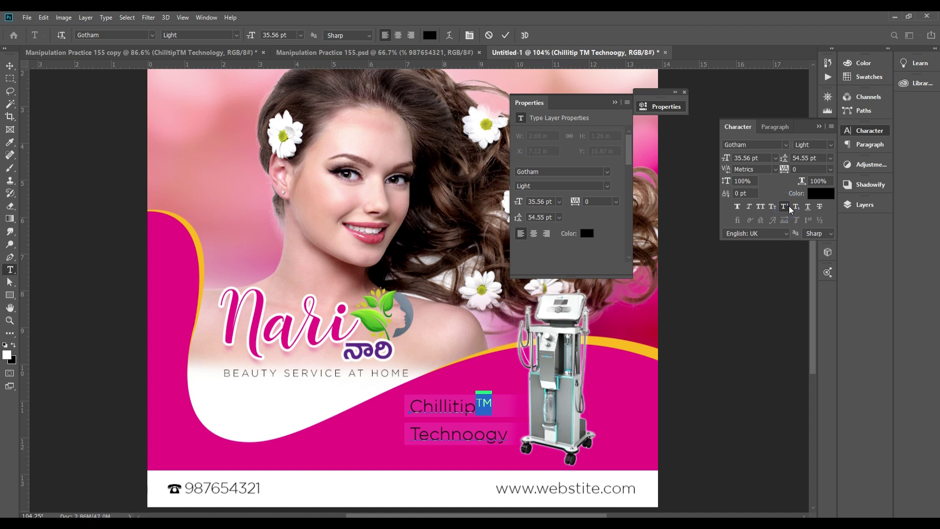
key("ctrl+a")
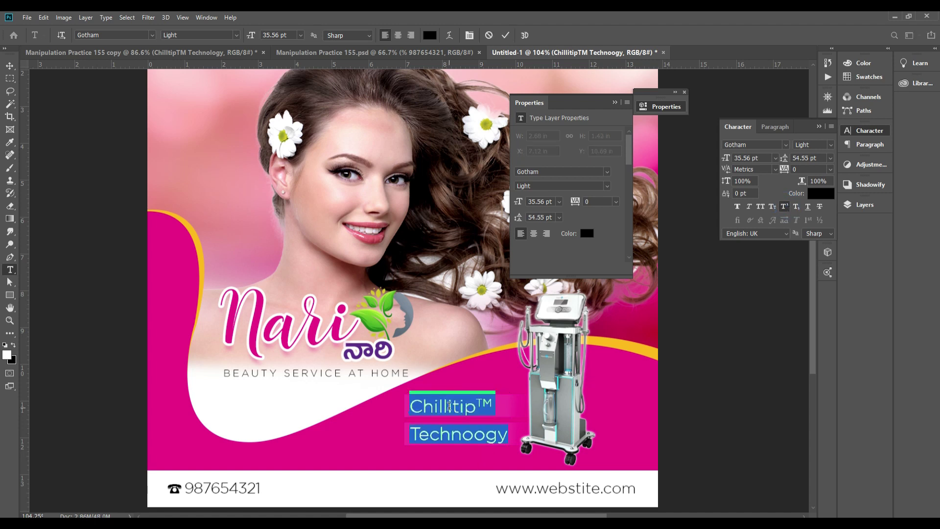
key("ctrl+Return")
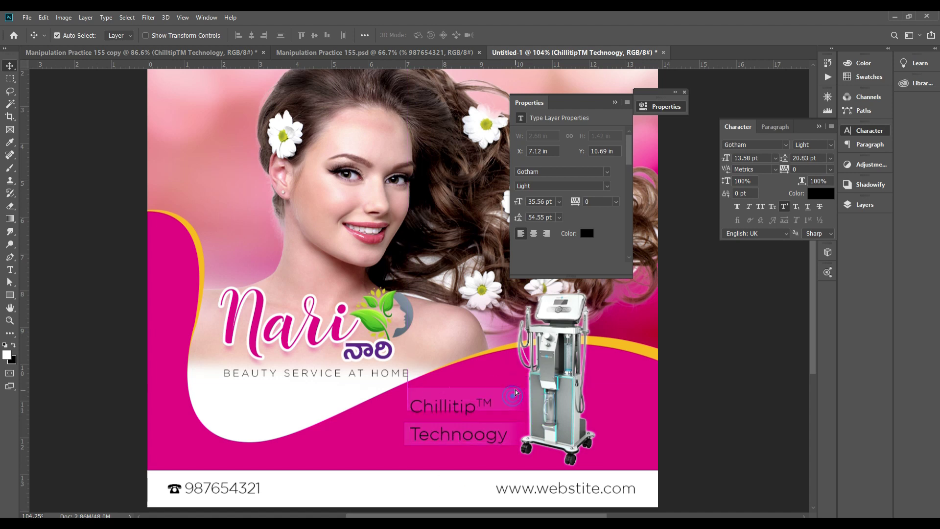
left_click(507, 409, "ctrl")
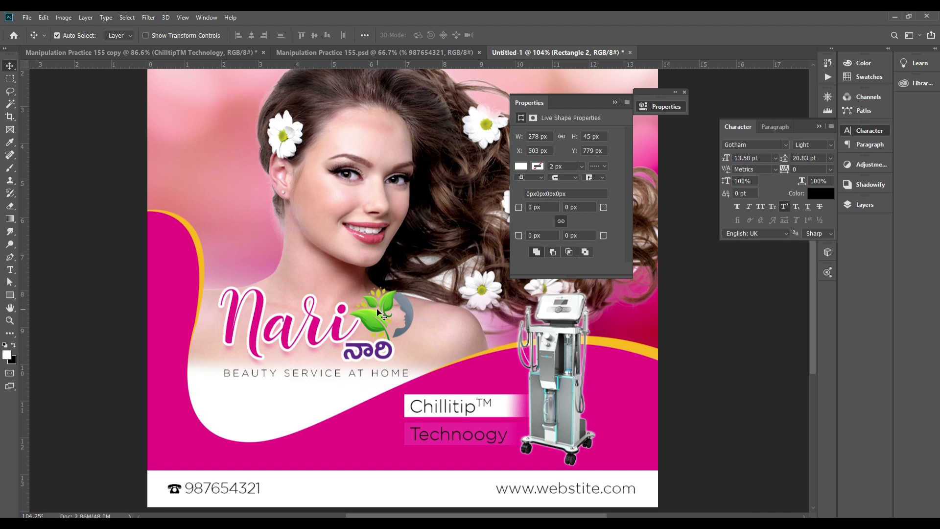
key("ctrl+minus")
key("ctrl+minus")
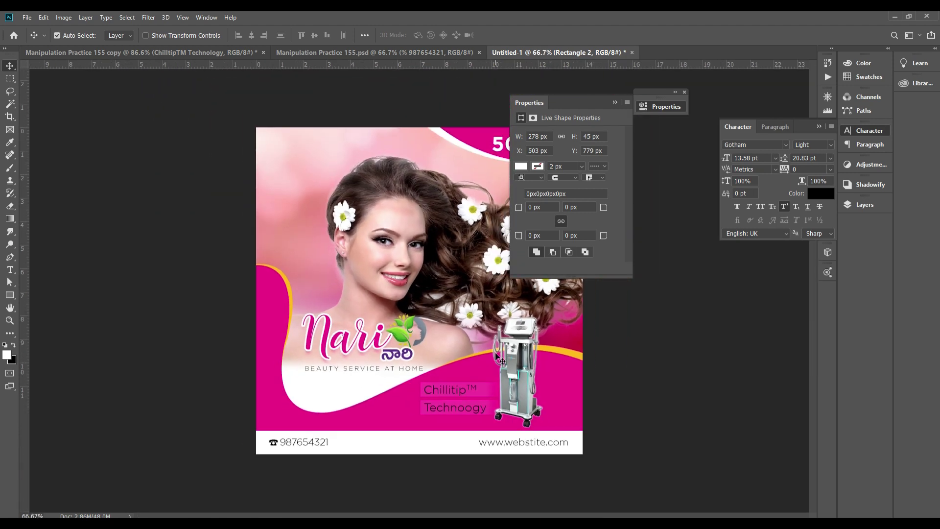
- Darken the pink background layer's shadows with a Levels black point of 27
left_click(684, 92)
left_click(547, 168, "ctrl")
key("ctrl+minus")
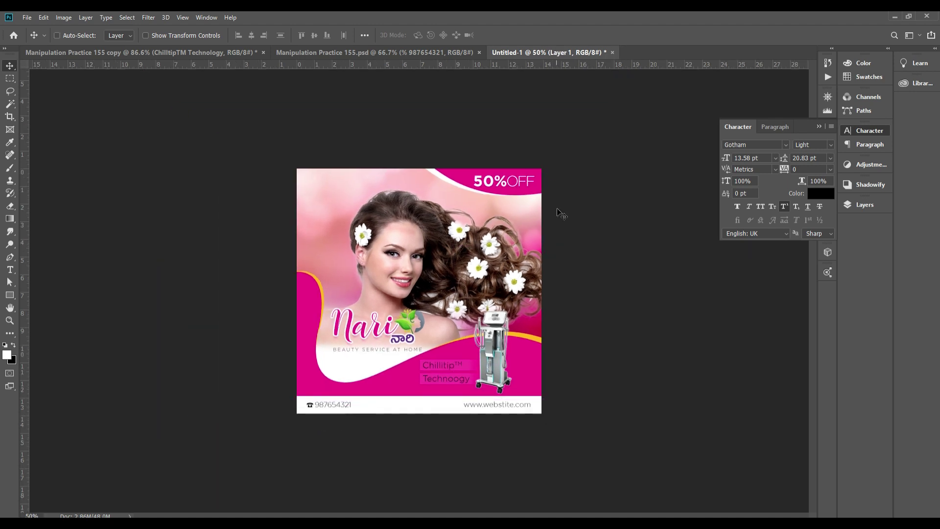
left_click_drag(558, 211, 528, 230)
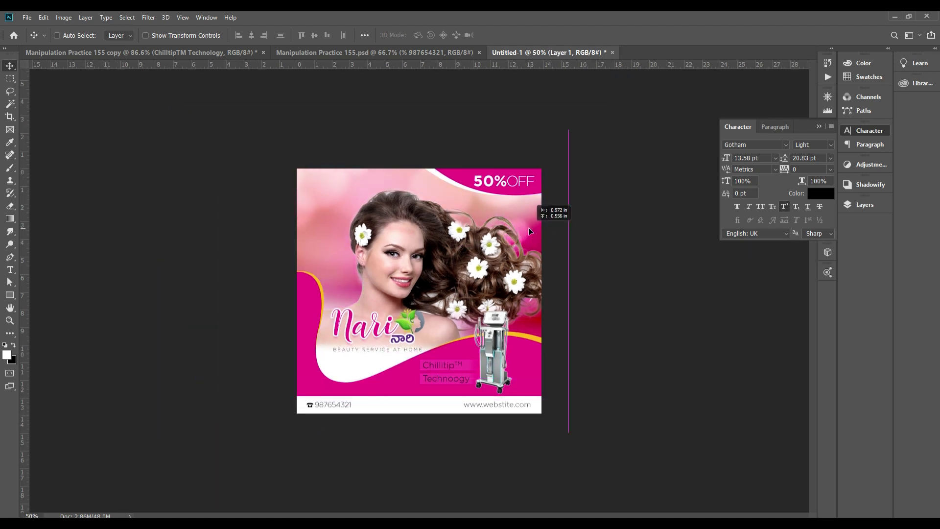
key("ctrl+l")
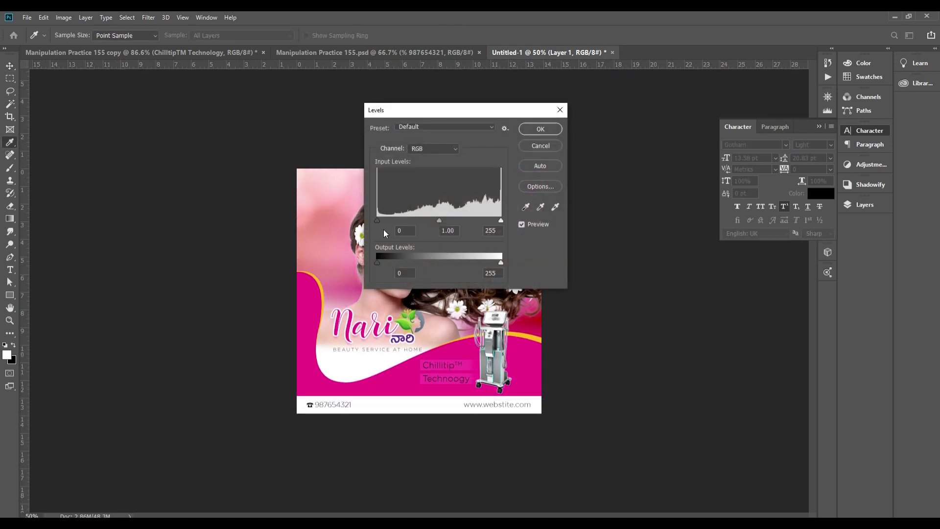
left_click_drag(378, 220, 390, 220)
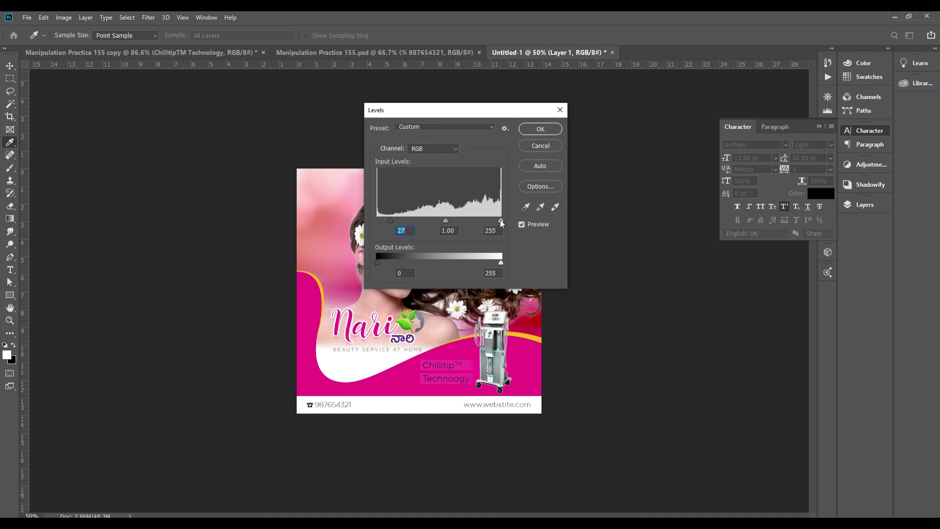
key("Return")
- Duplicate the pink background and set the copy to Overlay blend mode, comparing before and after
left_click_drag(474, 212, 482, 209)
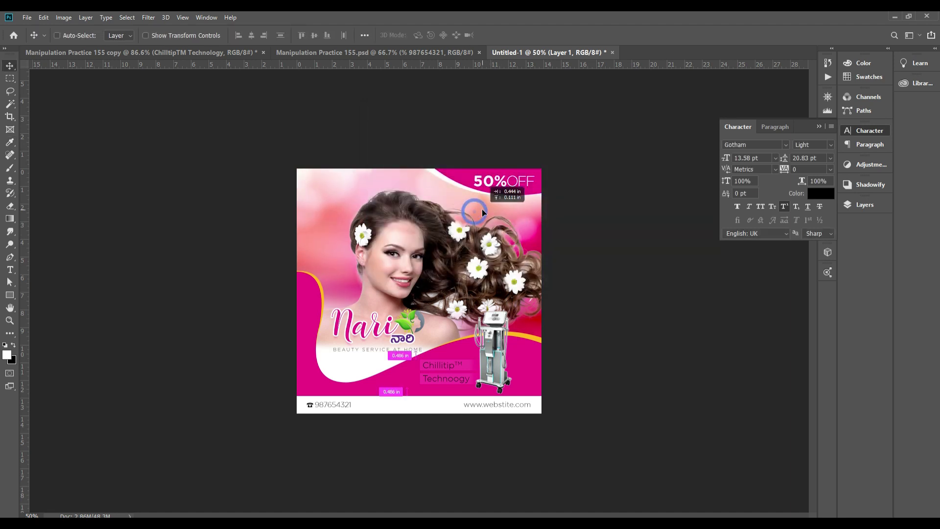
key("F7")
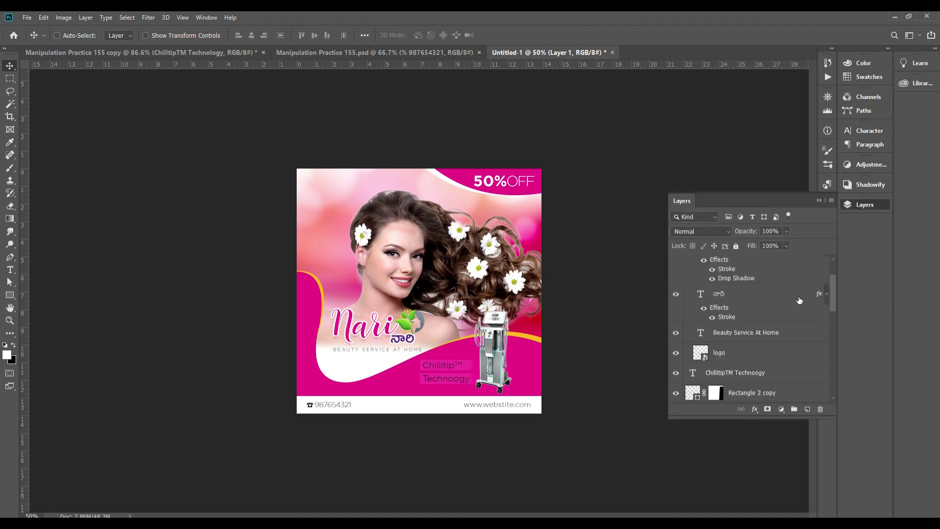
left_click_drag(536, 222, 533, 221)
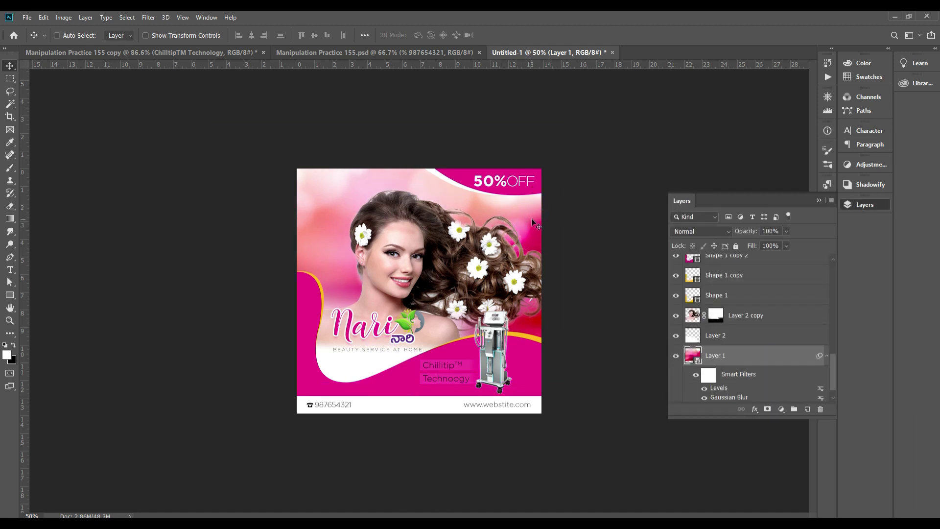
key("ctrl+j")
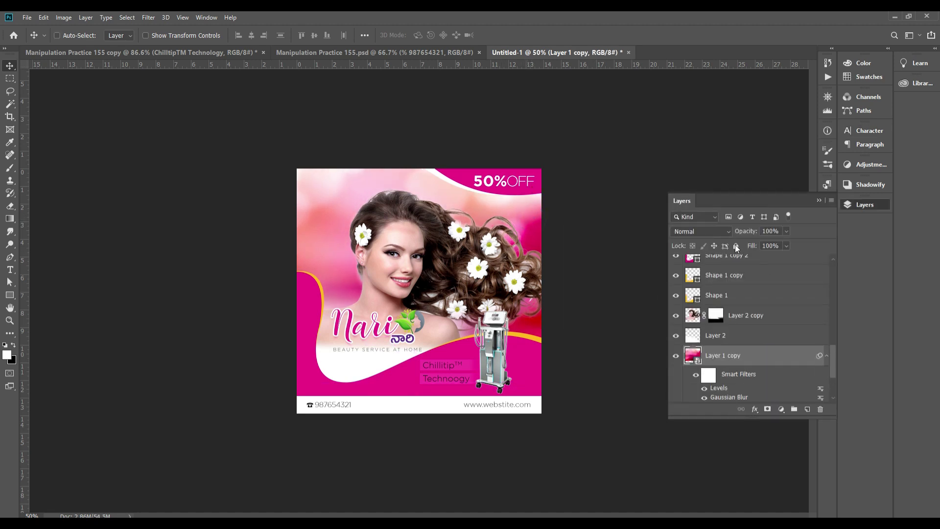
left_click(706, 228)
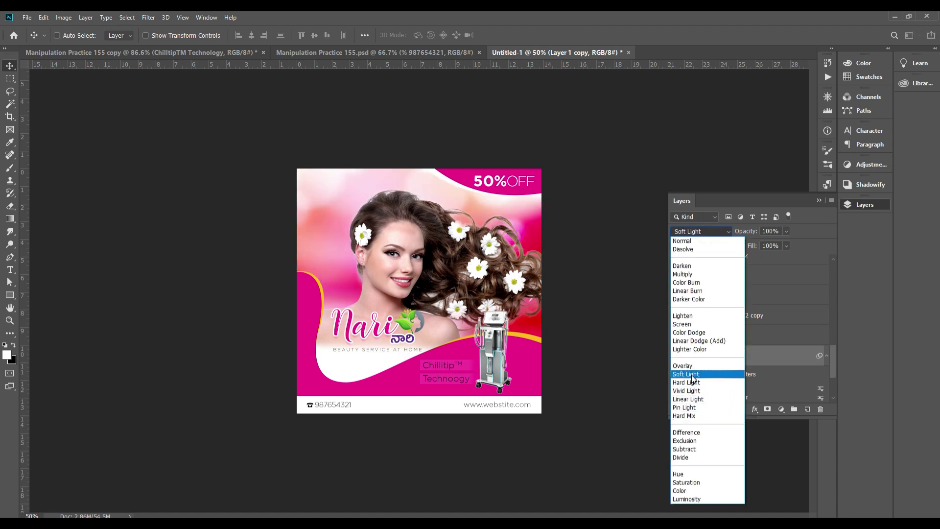
left_click(690, 367)
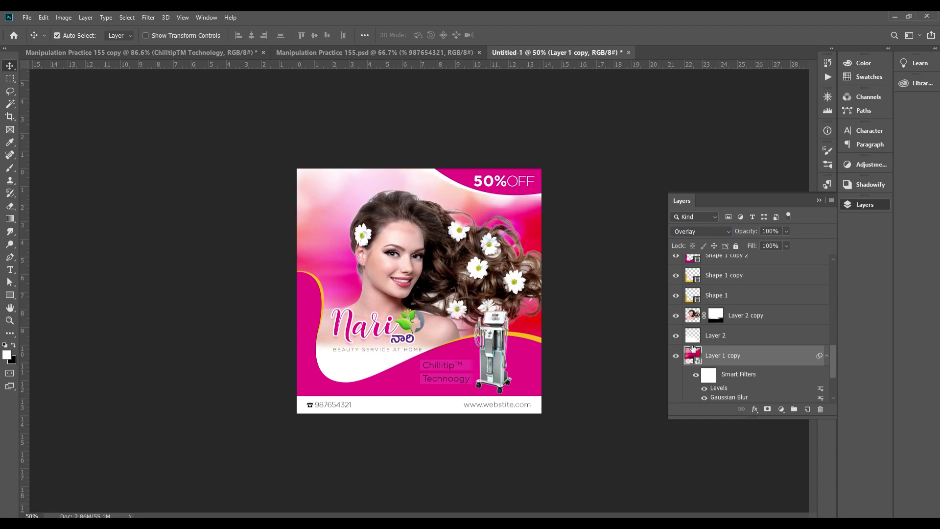
left_click(675, 357)
left_click(676, 357)
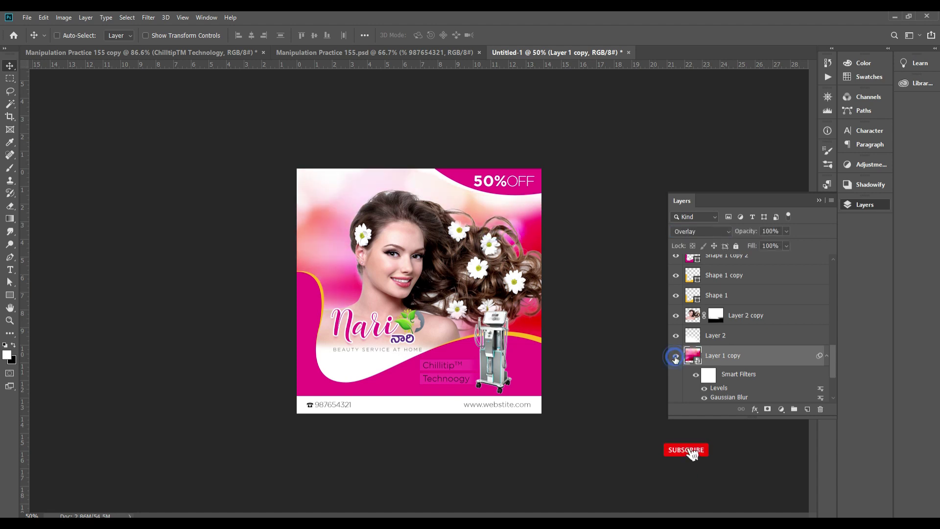
- Try a slight rotation on the model photo, then undo it and commit the transform
key("ctrl+1")
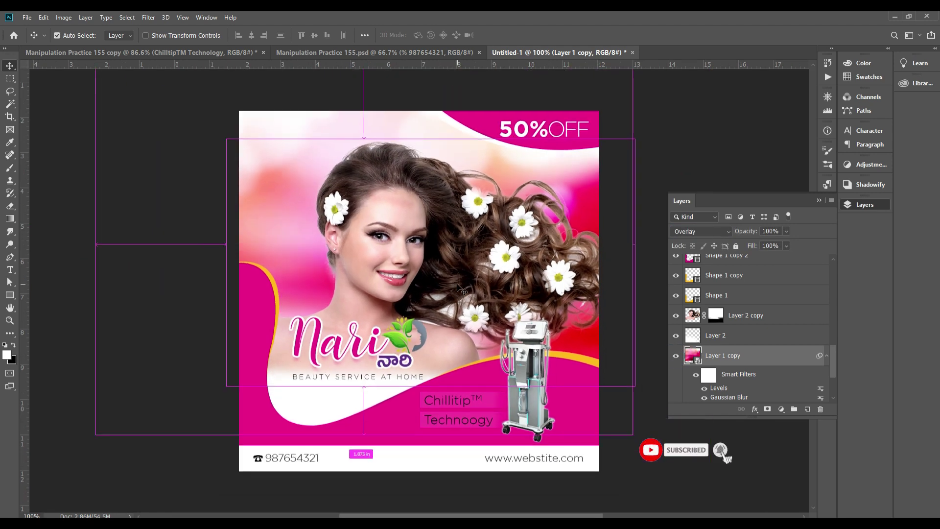
left_click(460, 288)
key("ctrl+t")
key("ctrl+minus")
key("ctrl+minus")
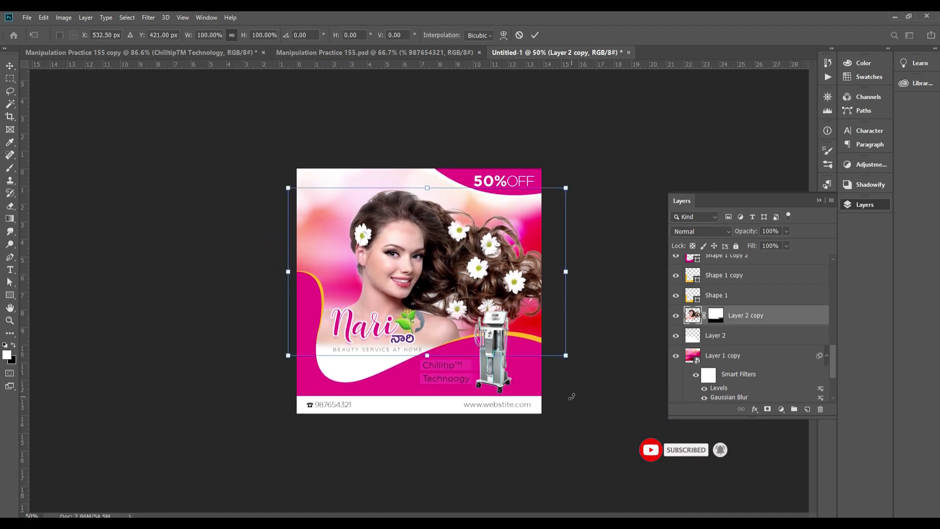
left_click_drag(571, 397, 594, 388)
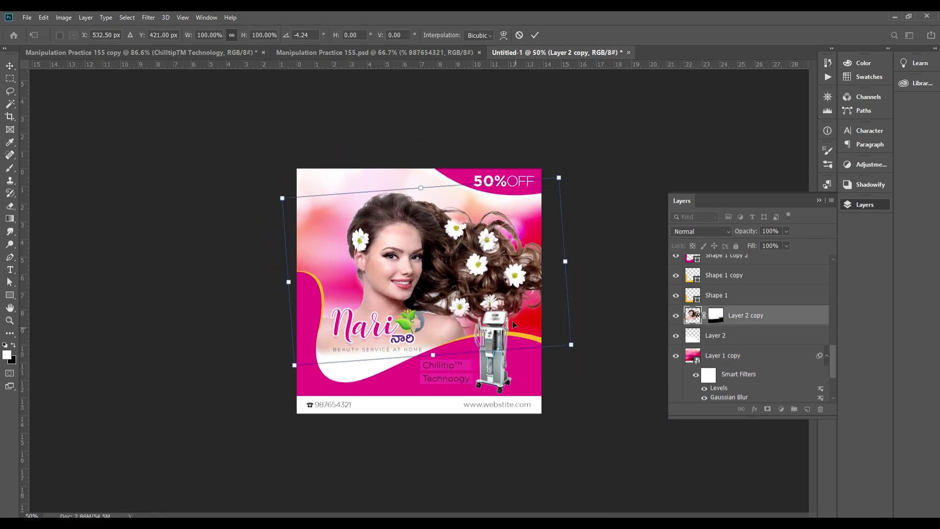
key("ctrl+z")
key("Return")
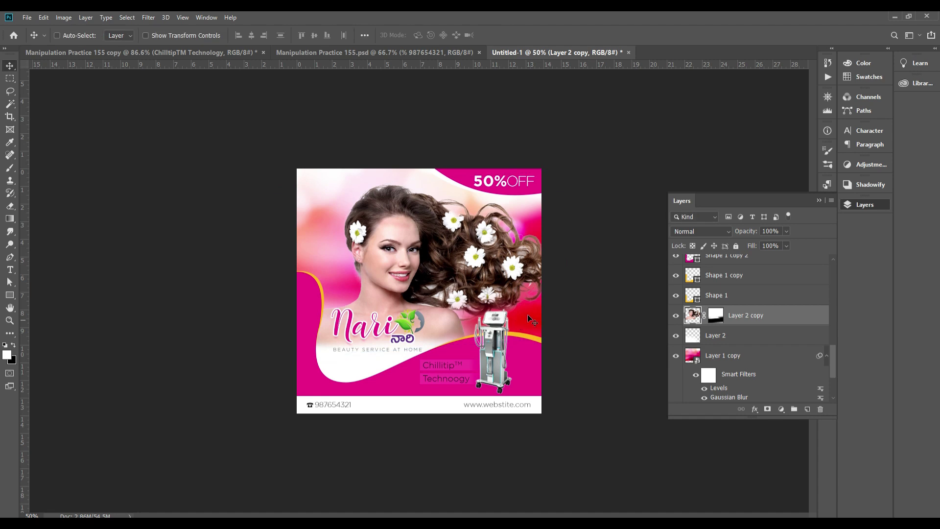
- Inspect the footer bar, fit the whole ad in the window and hide the tools and panels
key("ctrl+plus")
key("ctrl+plus")
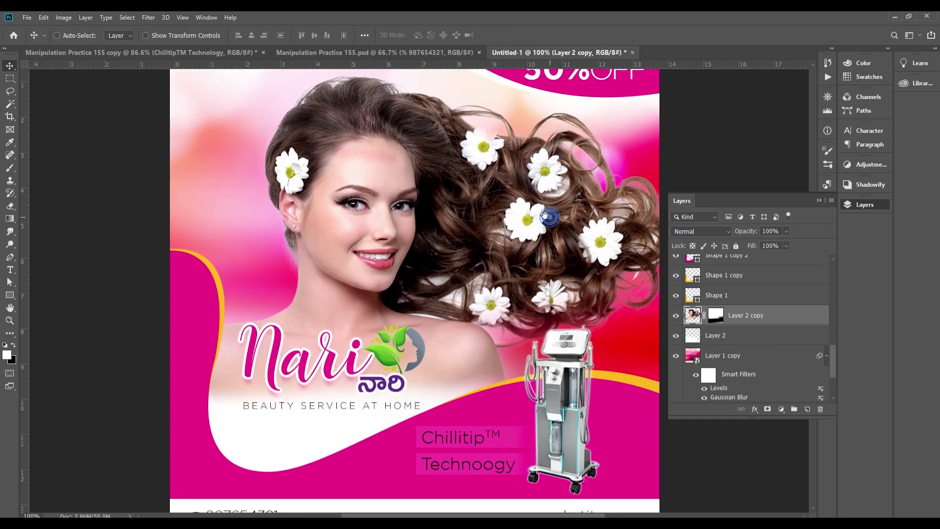
left_click_drag(545, 215, 540, 140)
left_click(345, 389, "ctrl")
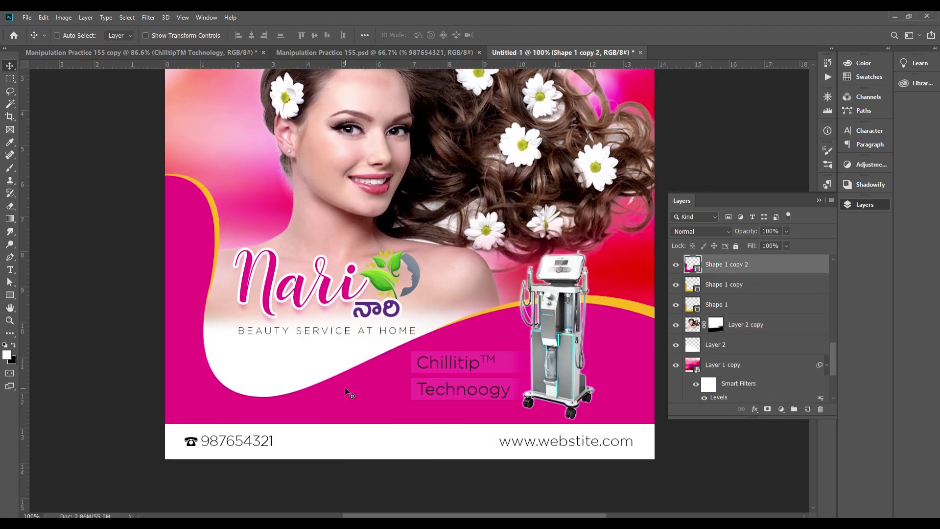
key("ctrl+0")
key("Tab")
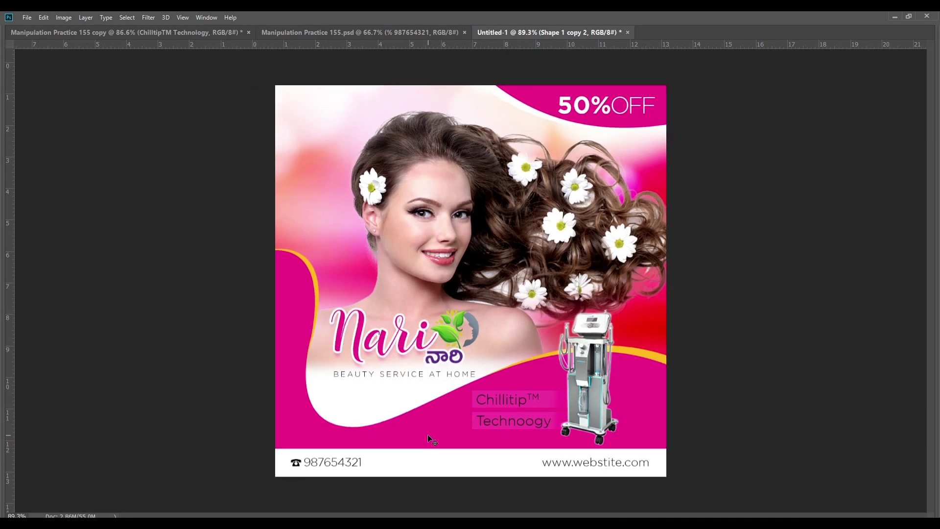
- Set the pasteboard colour to Black and zoom out to view the whole ad
key("ctrl+0")
right_click(781, 278)
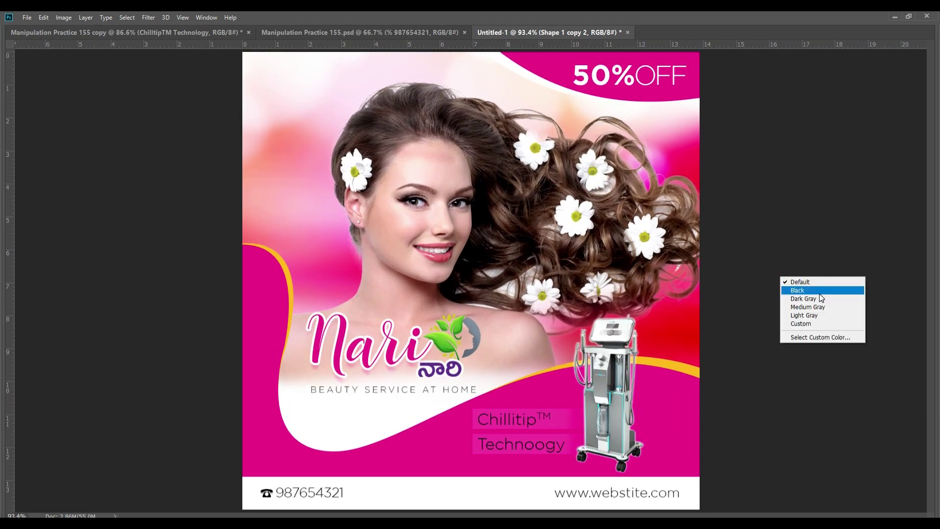
left_click(820, 293)
key("ctrl+minus")
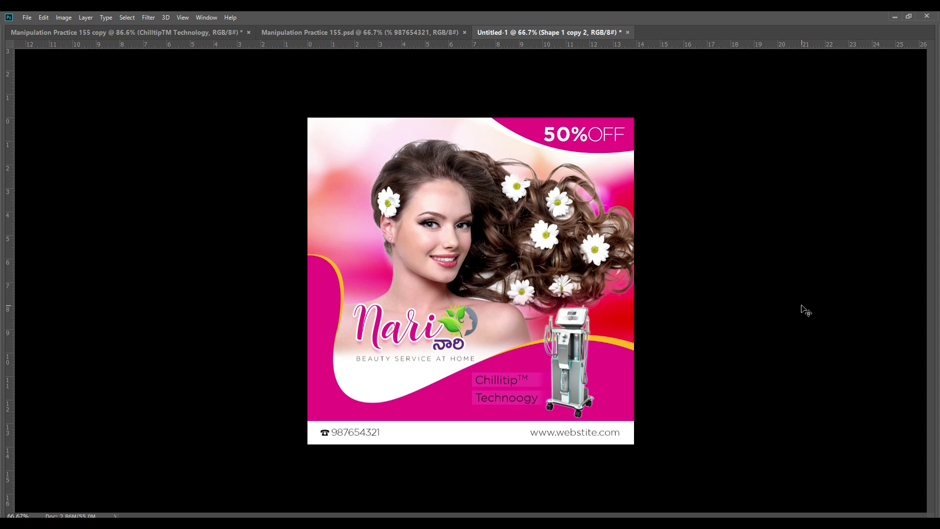